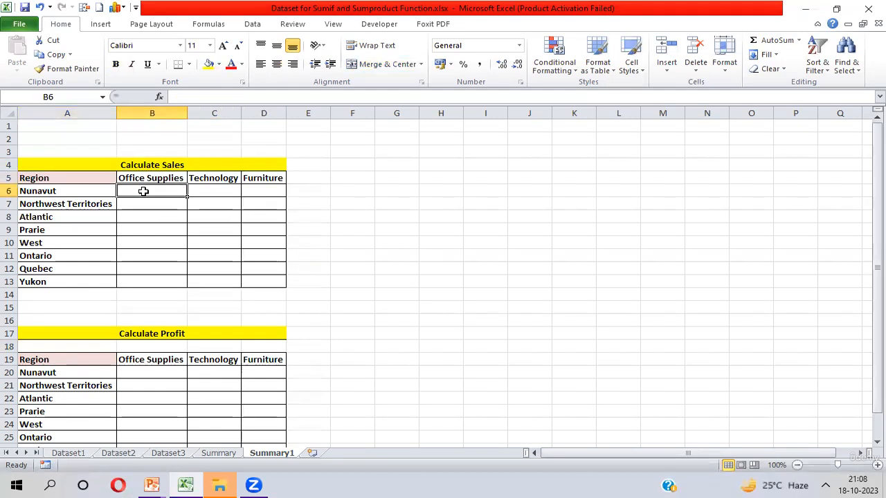
- Begin a SUMIFS formula in the Office Supplies cell for Nunavut (B6) of the Calculate Sales table
type("=")
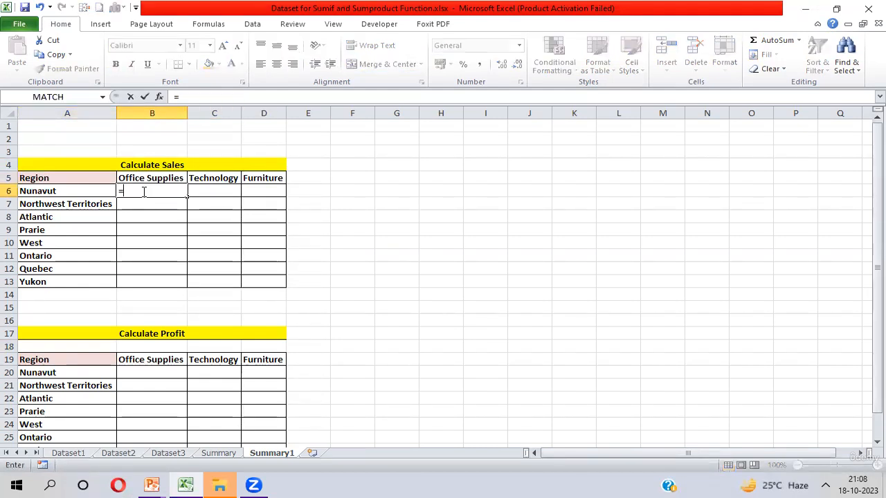
type("Sum")
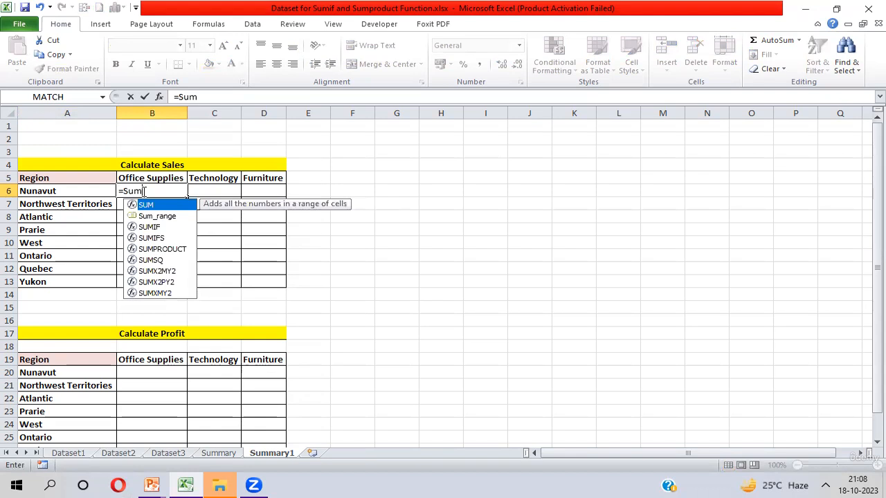
type("ifs")
key("Tab")
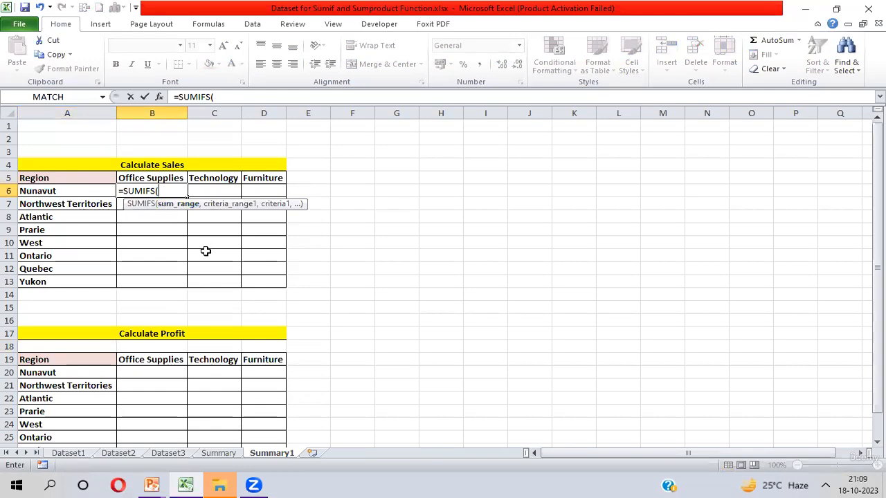
- Set the sum range to the Sales data on Dataset2 as the absolute reference $F$2:$F$8400
key("ctrl+Page_Up")
key("ctrl+Page_Up")
key("ctrl+Page_Up")
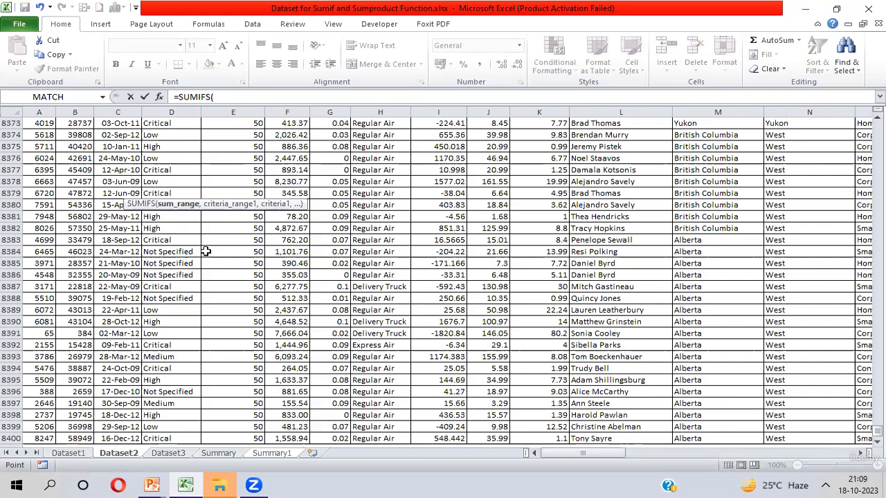
key("ctrl+Home")
key("Right")
key("Right")
key("Right")
key("Right")
key("Right")
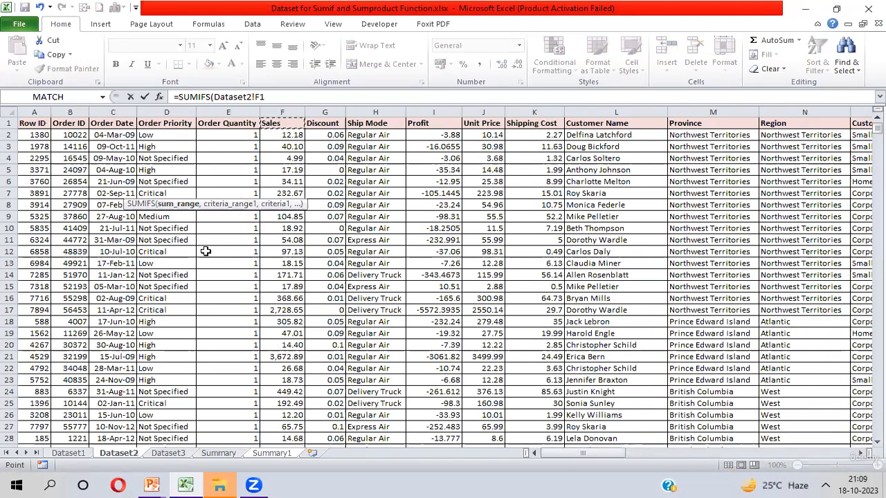
key("Down")
key("ctrl+shift+Down")
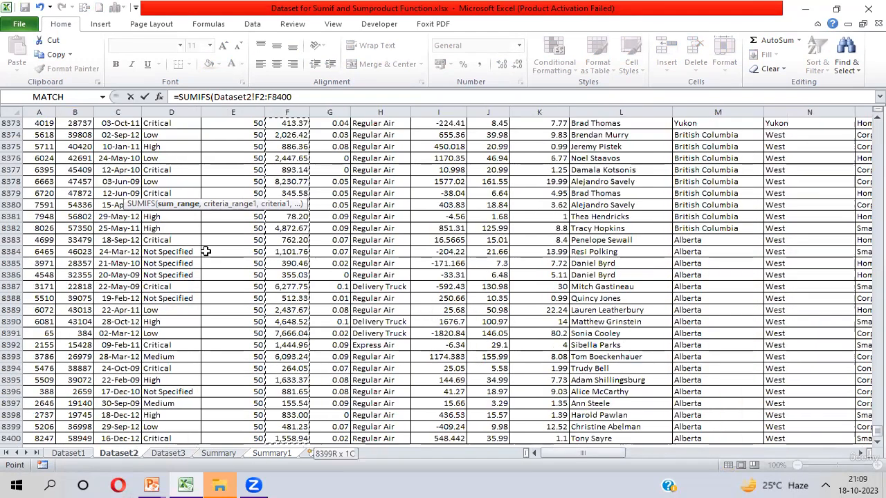
key("F4")
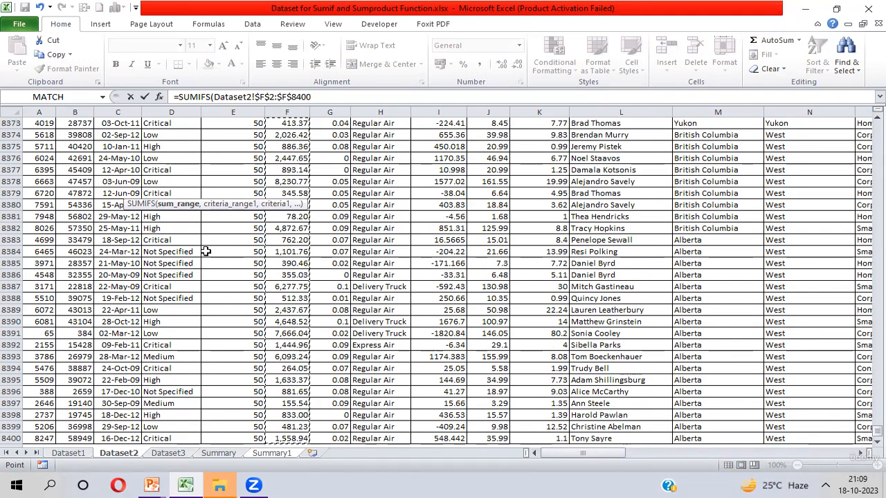
type(",")
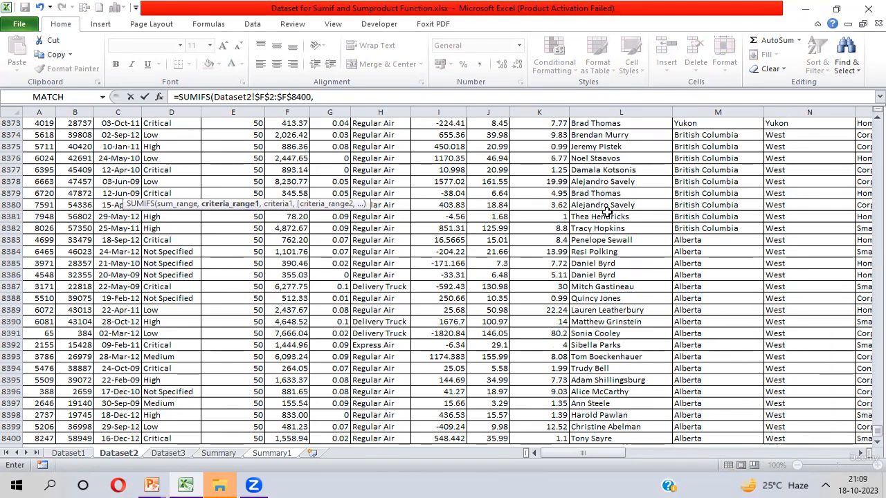
key("ctrl+Page_Down")
key("ctrl+Page_Down")
key("ctrl+Page_Down")
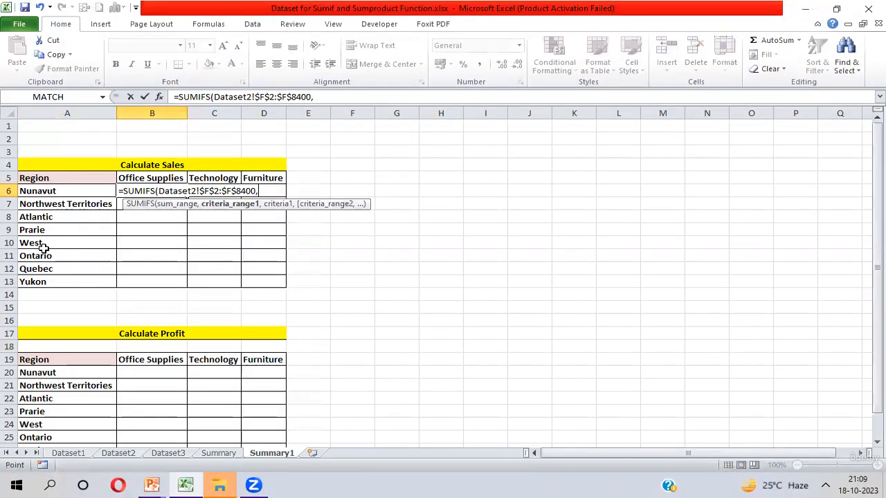
key("ctrl+Page_Up")
key("ctrl+Page_Up")
key("ctrl+Page_Up")
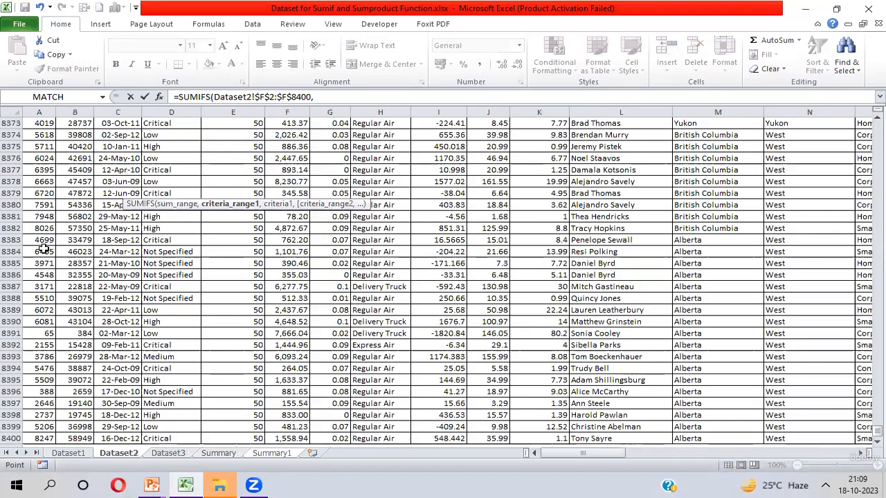
- Set the first criteria range to the Region data on Dataset2 as the absolute reference $N$2:$N$8400
left_click(776, 181)
key("ctrl+Up")
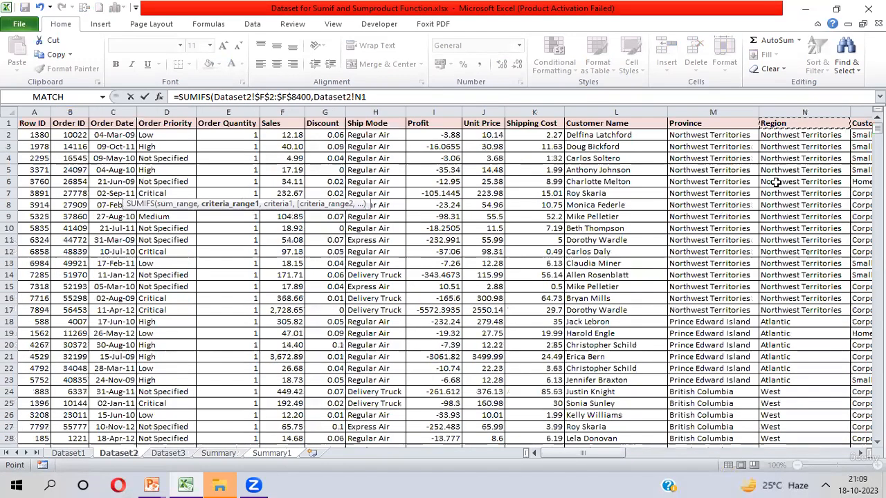
key("Down")
key("ctrl+shift+Down")
key("F4")
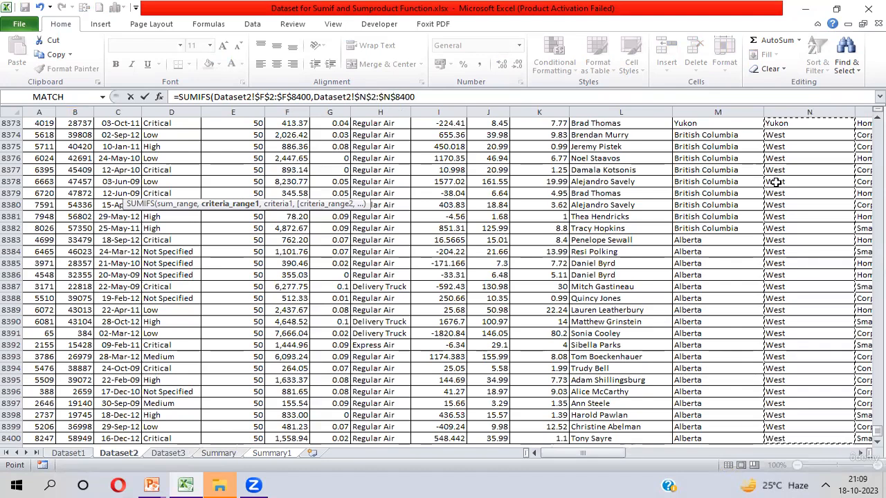
type(",")
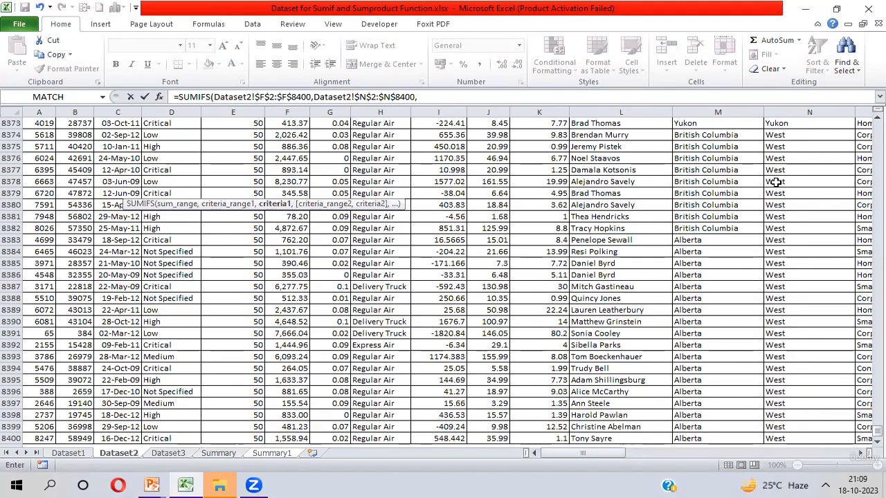
- Use the Nunavut label in Summary1 cell A6 as the formula's first criterion, with a relative reference
key("ctrl+Page_Down")
key("ctrl+Page_Down")
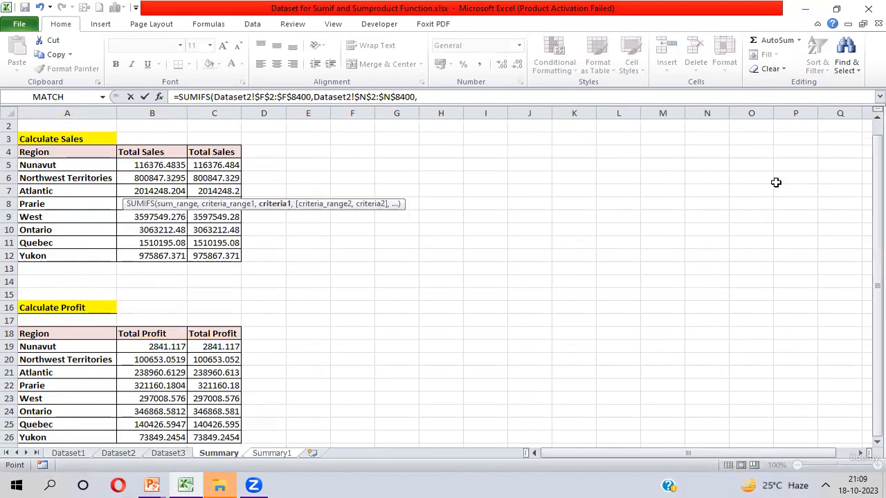
key("ctrl+Page_Down")
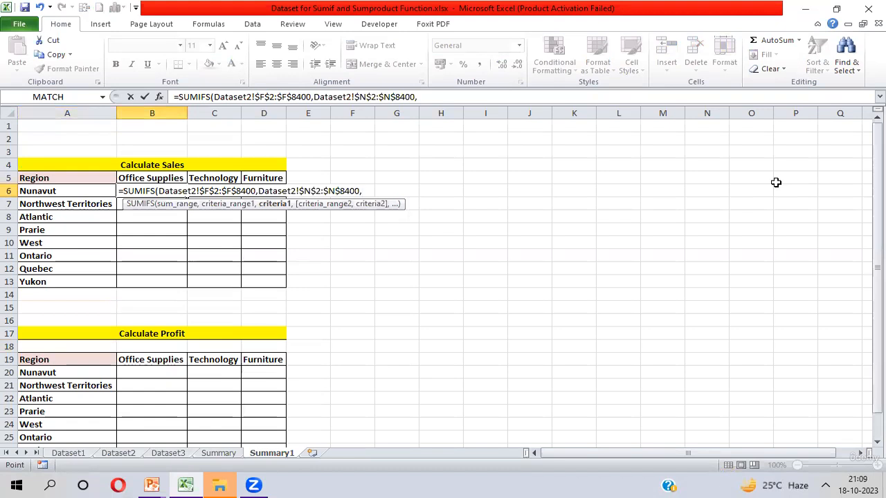
left_click(69, 191)
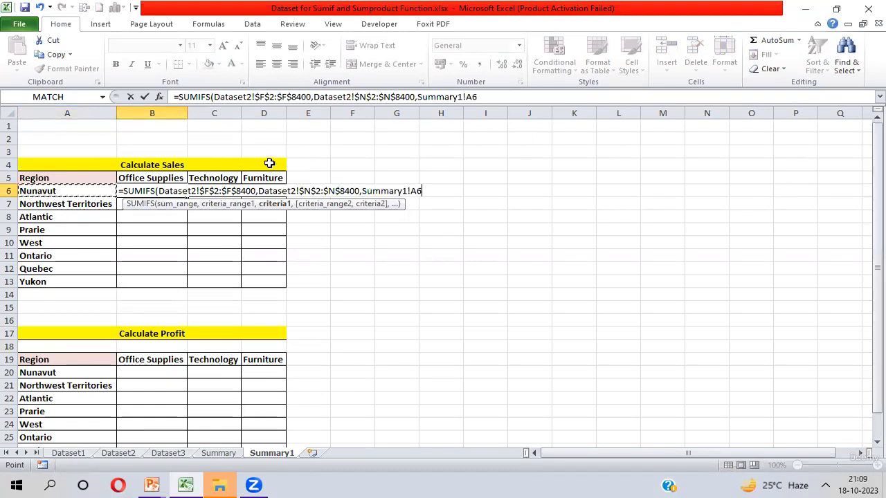
left_click_drag(299, 191, 359, 191)
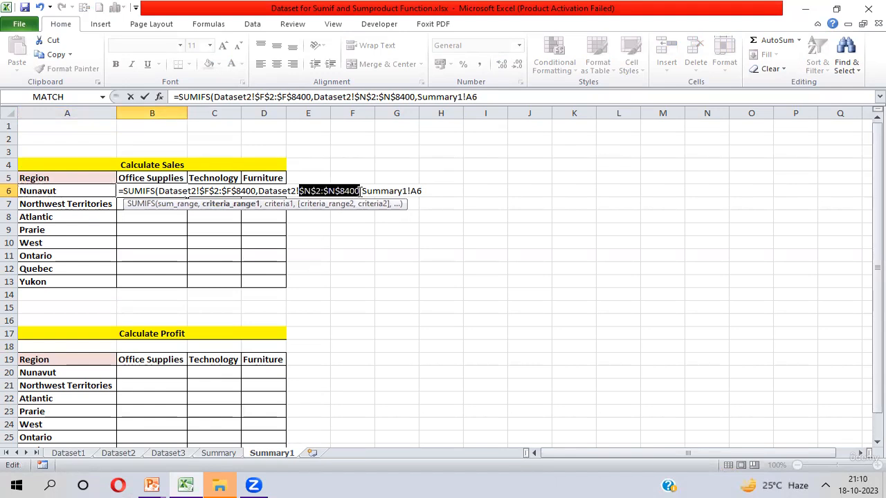
left_click_drag(421, 191, 411, 191)
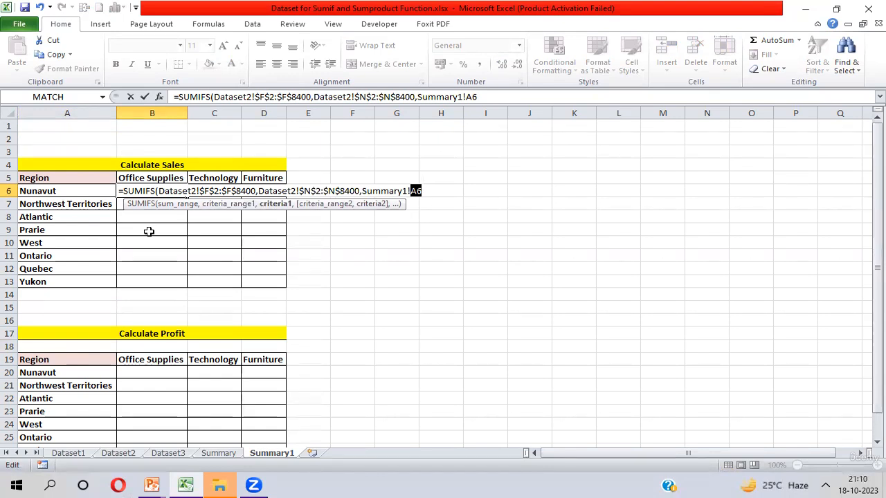
left_click(484, 97)
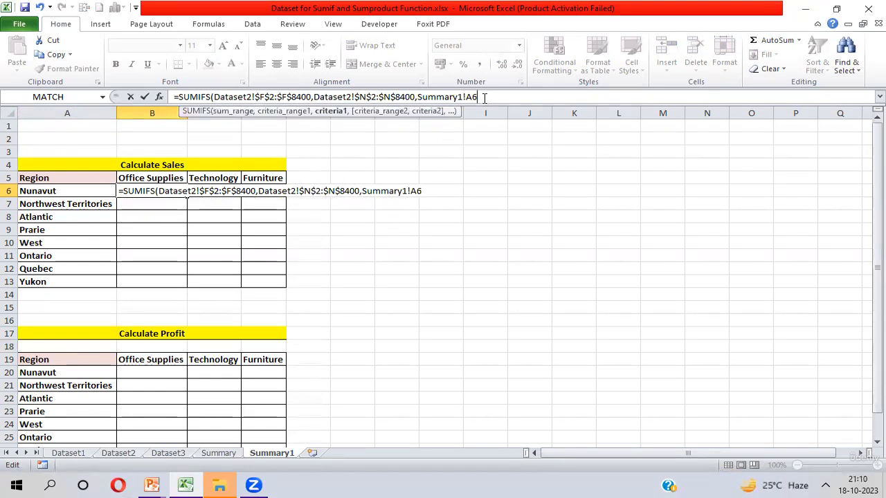
type(",")
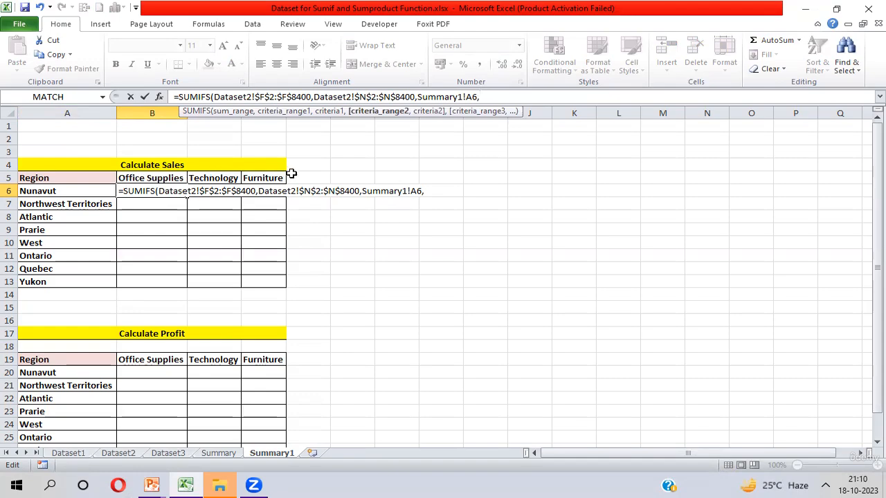
- Set the second criteria range to the product category data on Dataset2 as the absolute reference $P$2:$P$8400
key("ctrl+Page_Up")
key("ctrl+Page_Up")
key("ctrl+Page_Up")
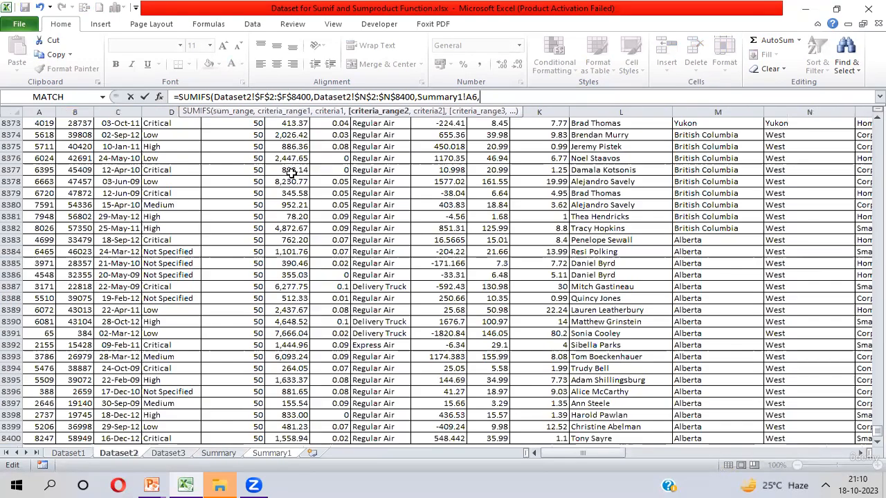
left_click(618, 191)
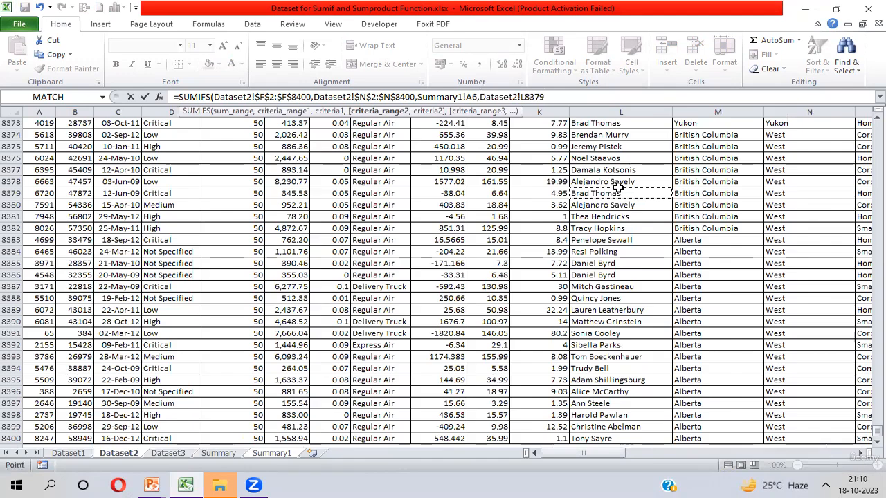
key("ctrl+Up")
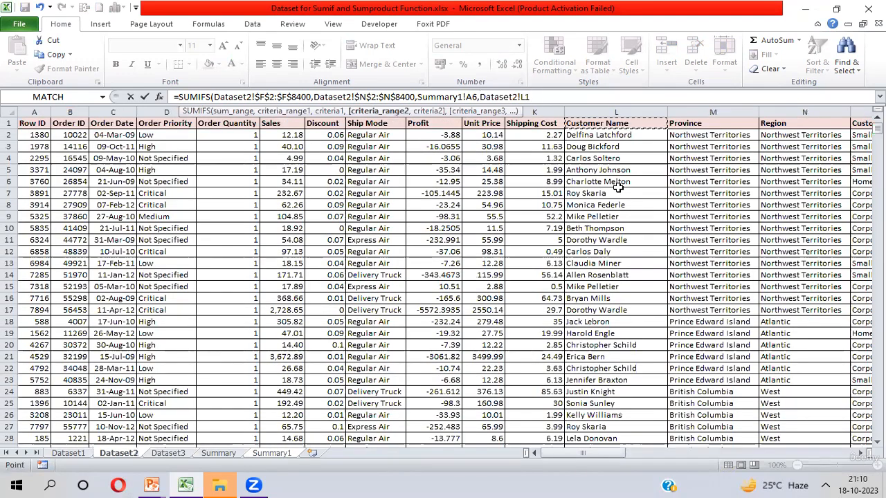
key("Right")
key("Right")
key("Right")
key("Right")
key("Down")
key("ctrl+shift+Down")
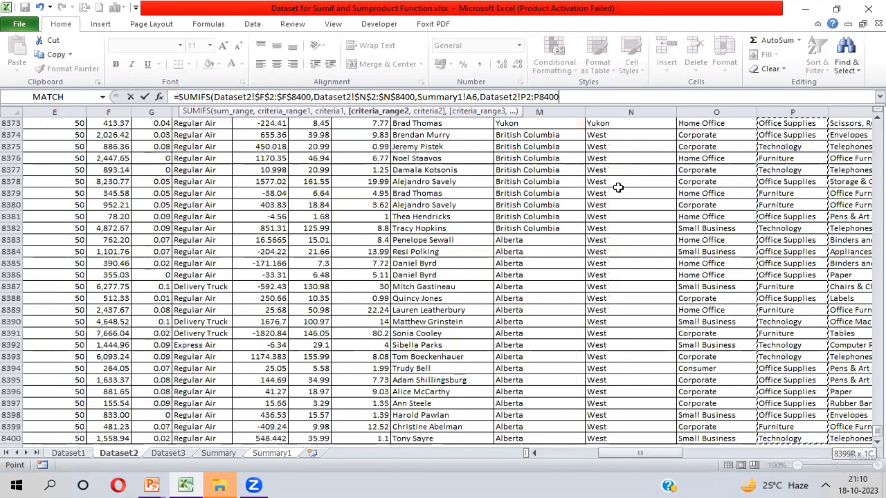
key("F4")
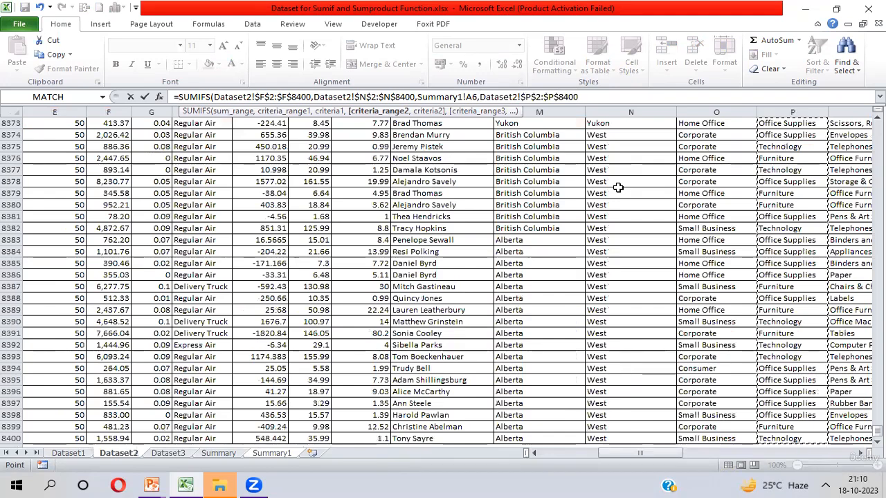
type(",")
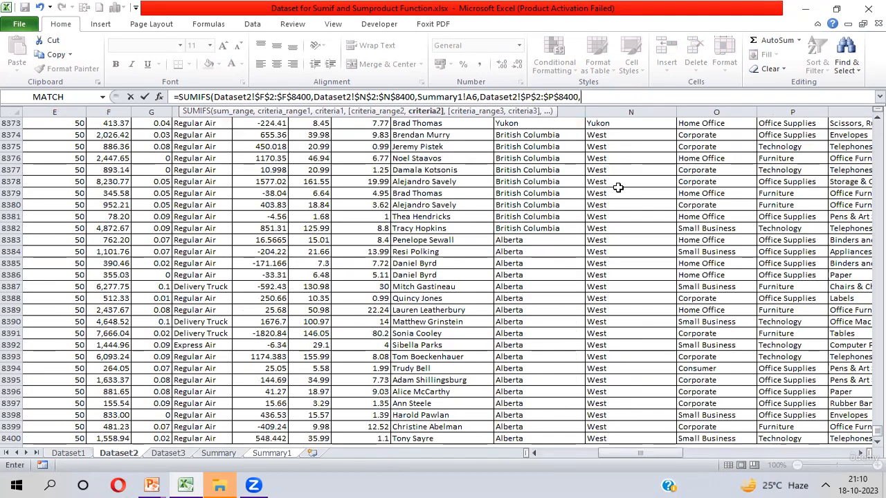
- Use the Office Supplies header on Summary1 as the second criterion with its row locked (B$5), and complete the formula
key("ctrl+Page_Down")
key("ctrl+Page_Down")
key("ctrl+Page_Down")
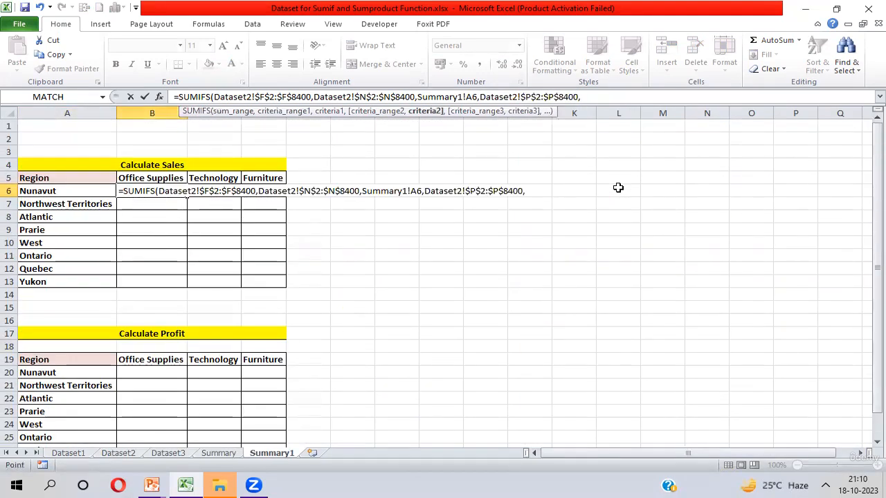
left_click(166, 178)
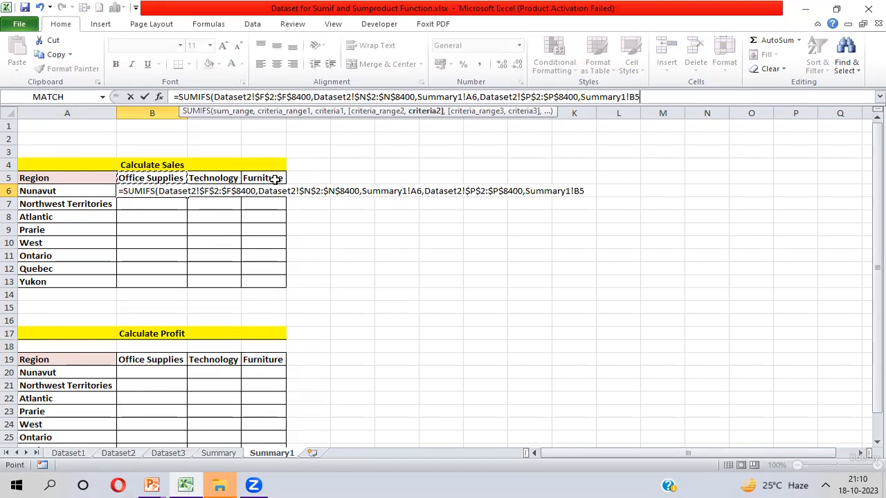
key("F4")
key("F4")
type(")")
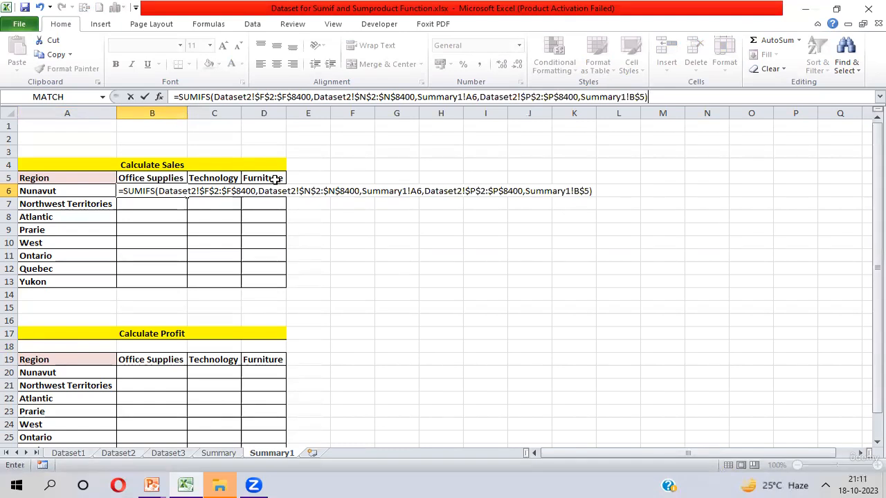
key("Return")
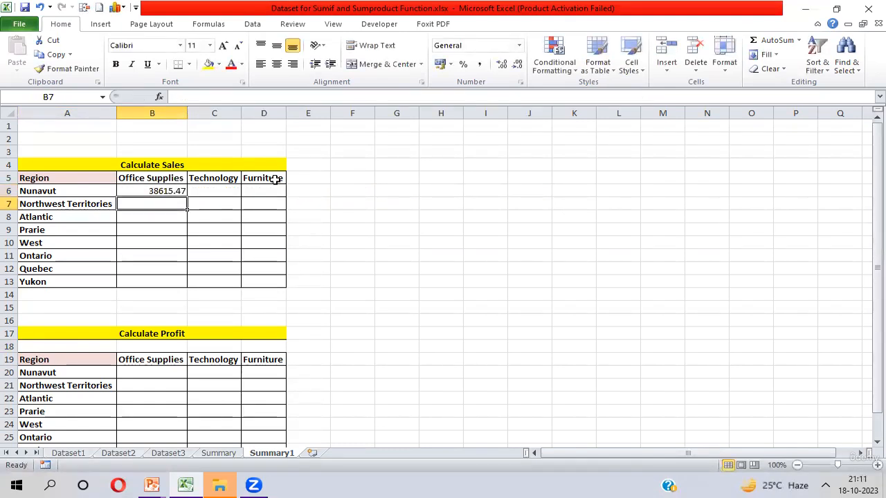
- Fill the SUMIFS formula from B6 down the Office Supplies column to the Yukon row, B13
key("Up")
key("shift+Down")
key("shift+Down")
key("shift+Down")
key("shift+Down")
key("shift+Down")
key("shift+Down")
key("shift+Down")
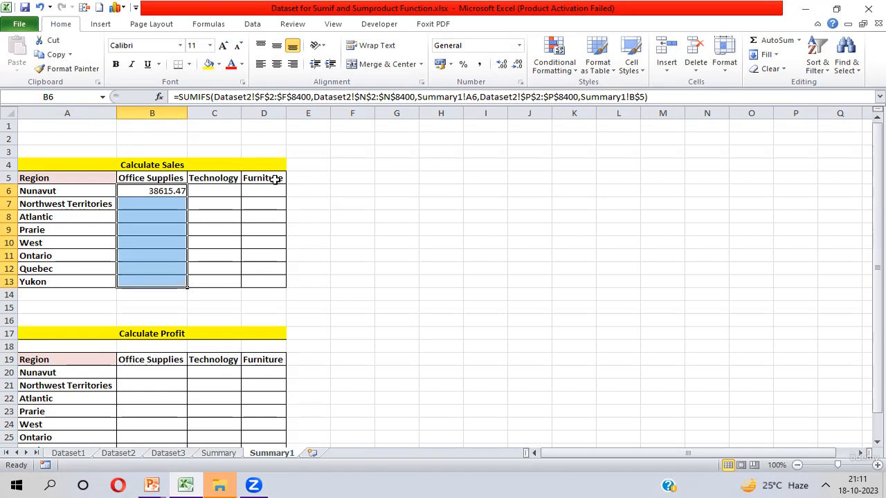
key("ctrl+d")
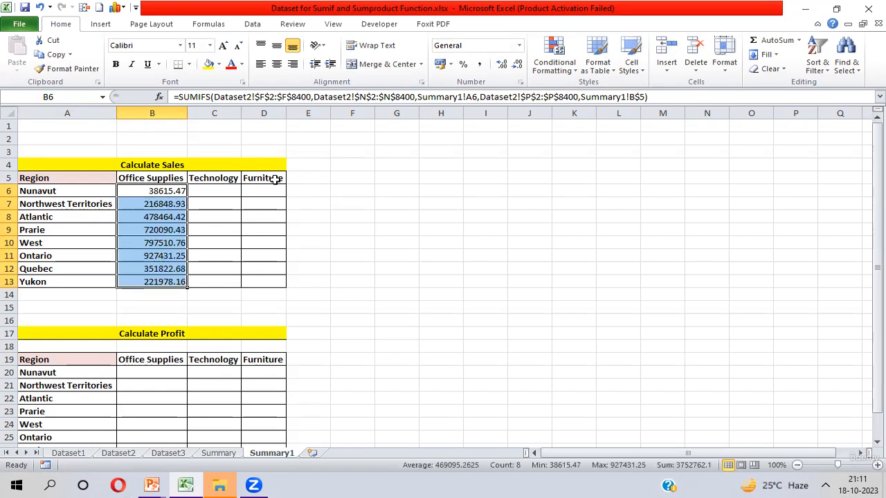
- Fill the Office Supplies formulas in B6:B13 across the Technology and Furniture columns to D13
key("shift+Right")
key("shift+Right")
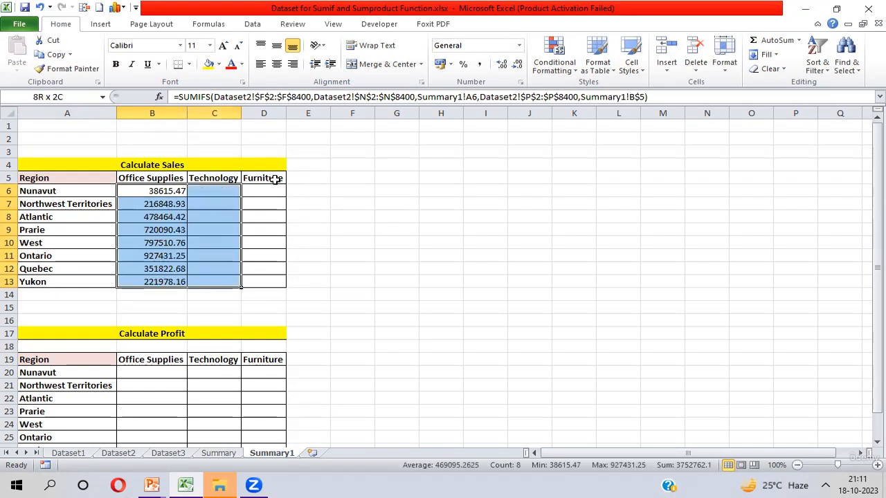
key("ctrl+r")
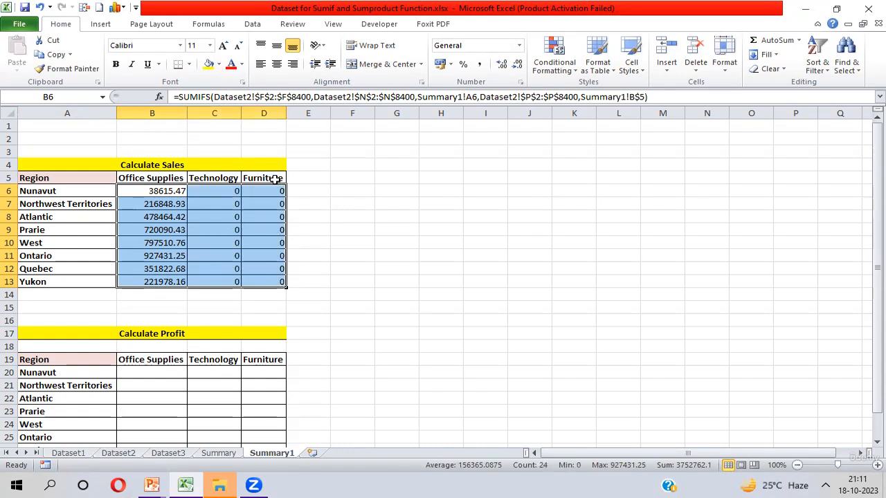
key("Left")
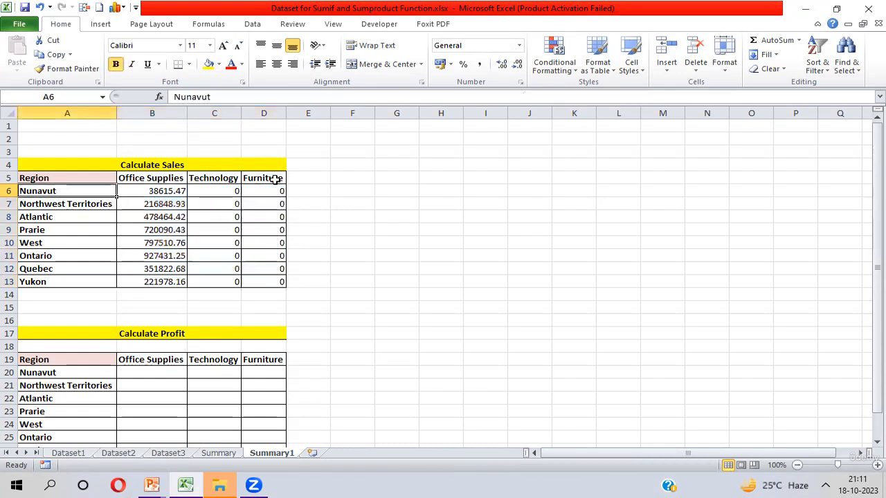
- Lock the column of the region criterion in the B6 SUMIFS formula so it reads $A6
key("Right")
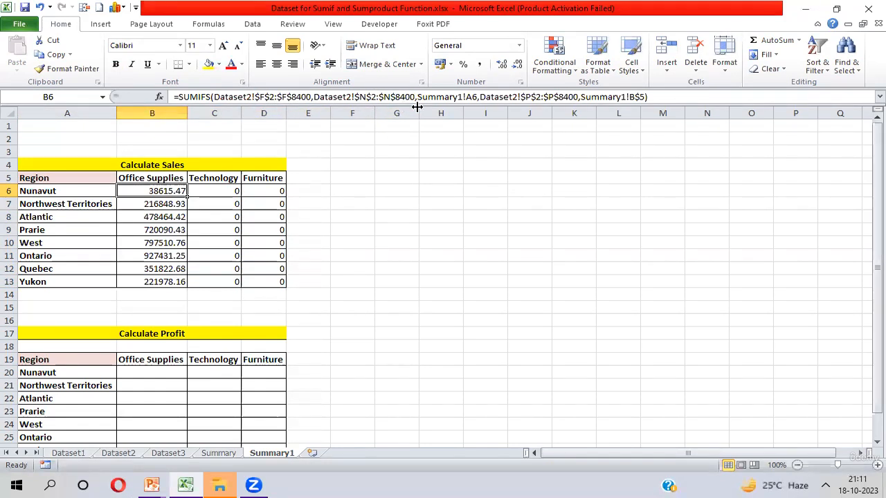
left_click(471, 97)
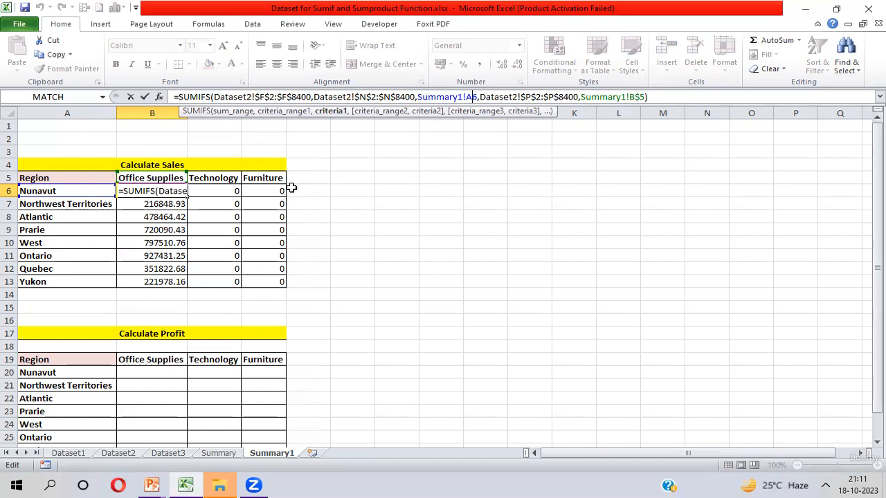
key("F4")
key("F4")
key("F4")
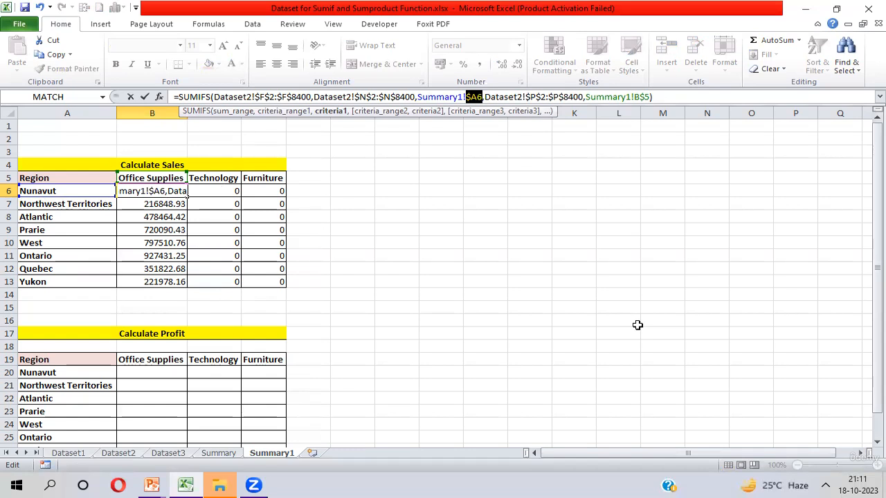
key("Return")
- Fill the corrected B6 formula across and down the whole Calculate Sales range B6:D13
key("Up")
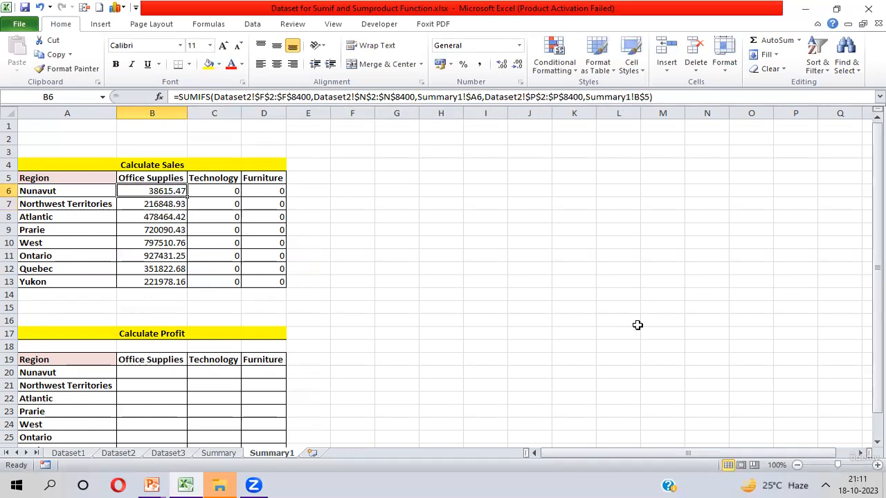
key("ctrl+shift+Down")
key("shift+Right")
key("shift+Right")
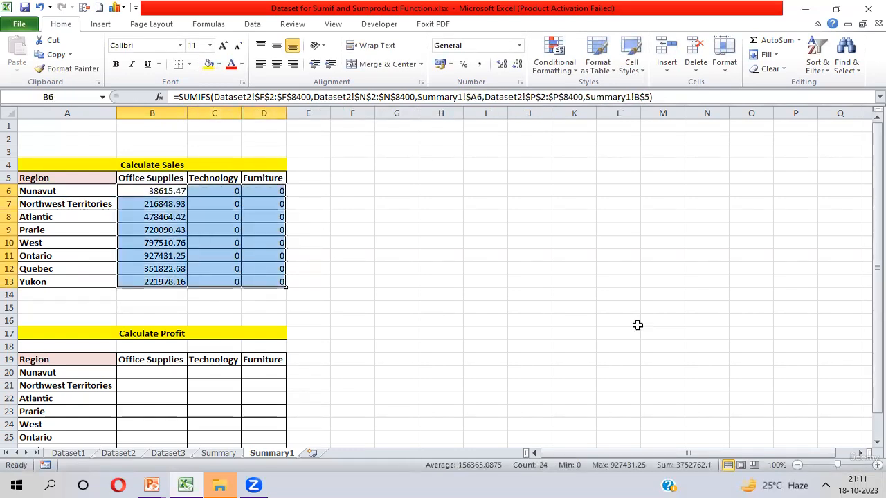
key("ctrl+r")
key("ctrl+d")
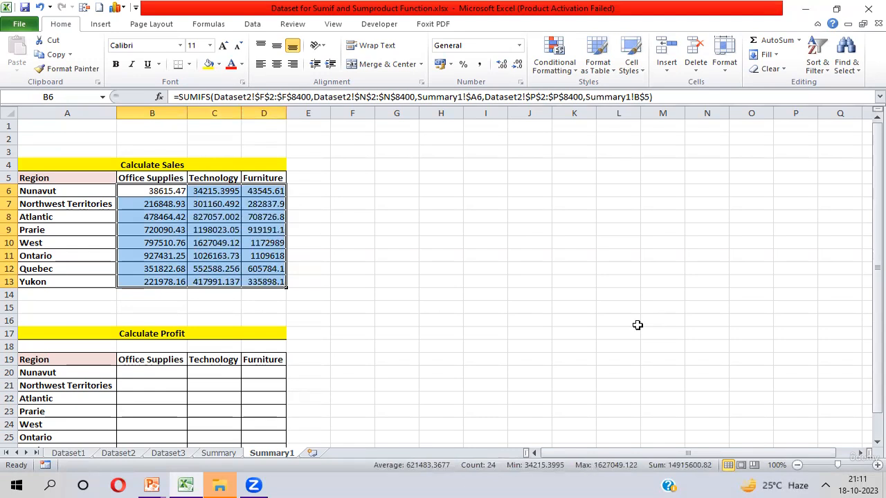
key("Up")
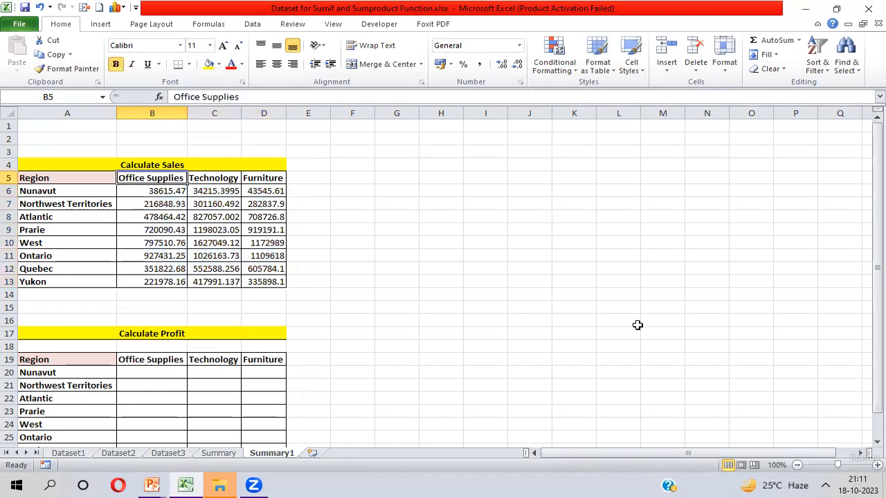
key("shift+Right")
key("shift+Right")
key("Down")
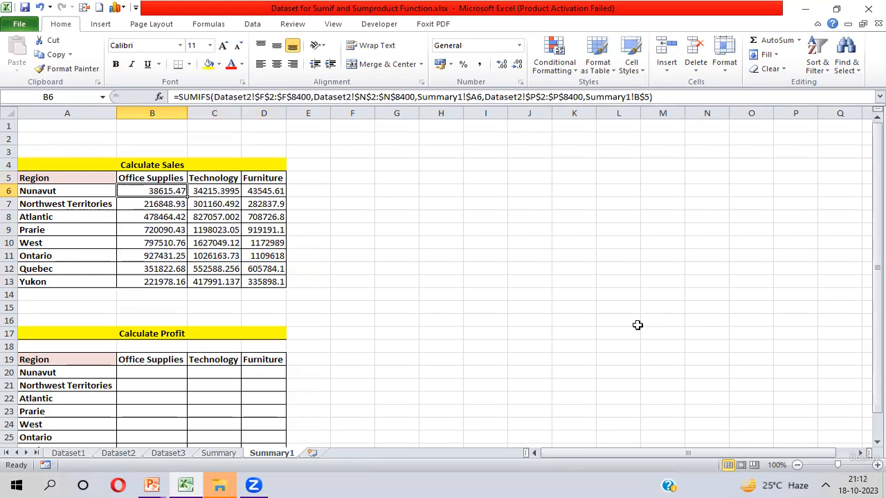
key("Left")
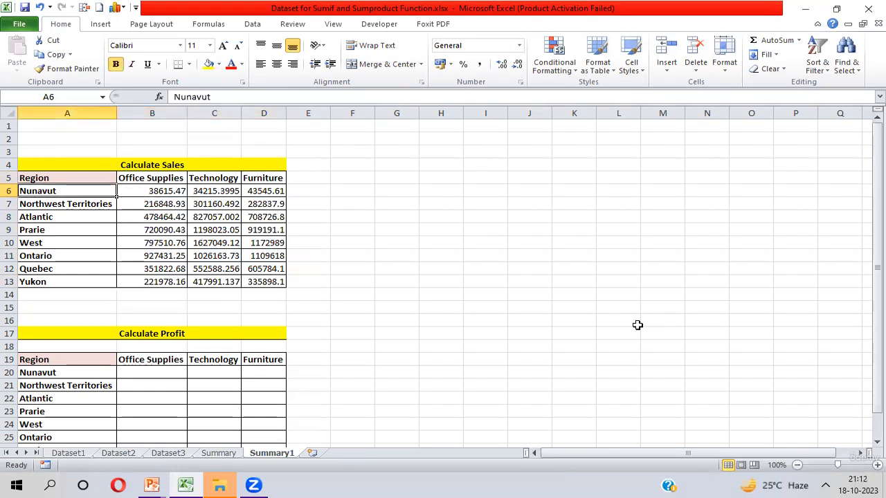
- Start a SUMIFS formula in B20, the Nunavut Office Supplies cell of the Calculate Profit table
key("Down")
key("Down")
key("Down")
key("Down")
key("Down")
key("Down")
key("Down")
key("Down")
key("Down")
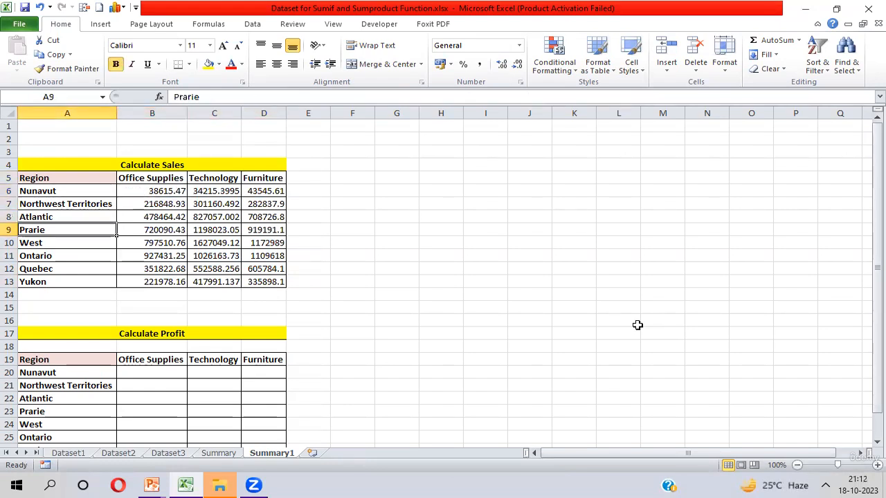
key("Down")
key("Down")
key("Down")
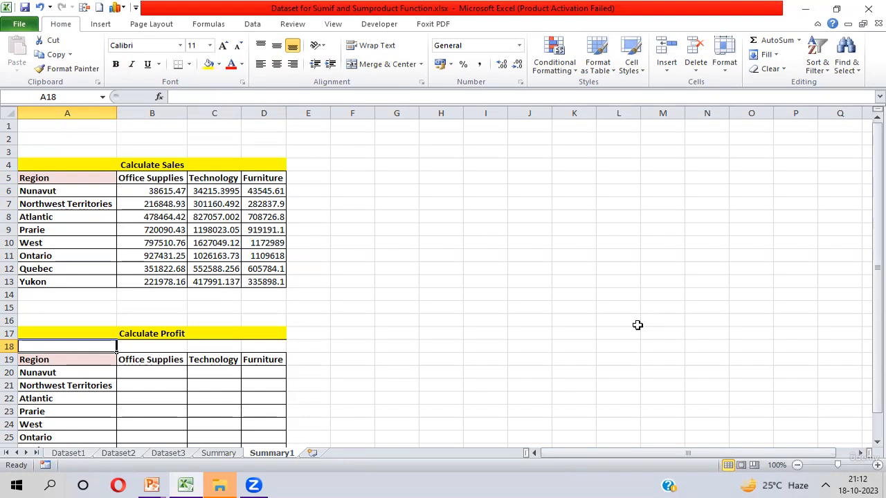
key("Down")
key("Down")
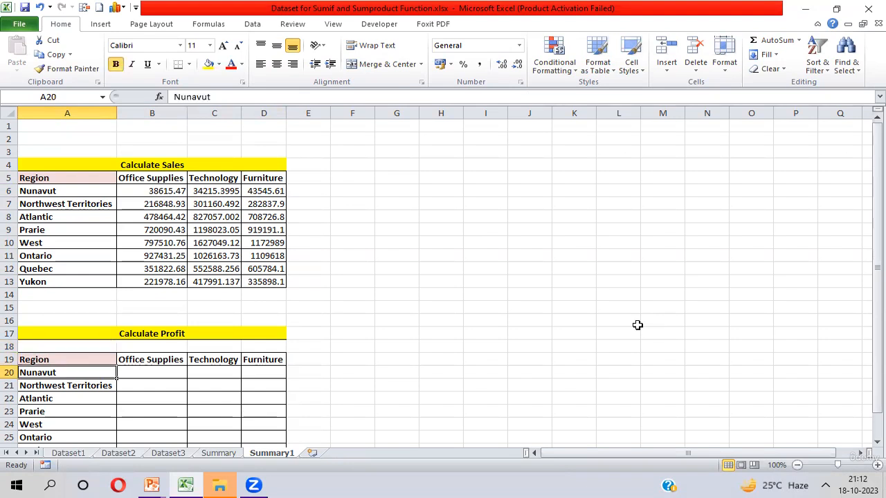
key("Right")
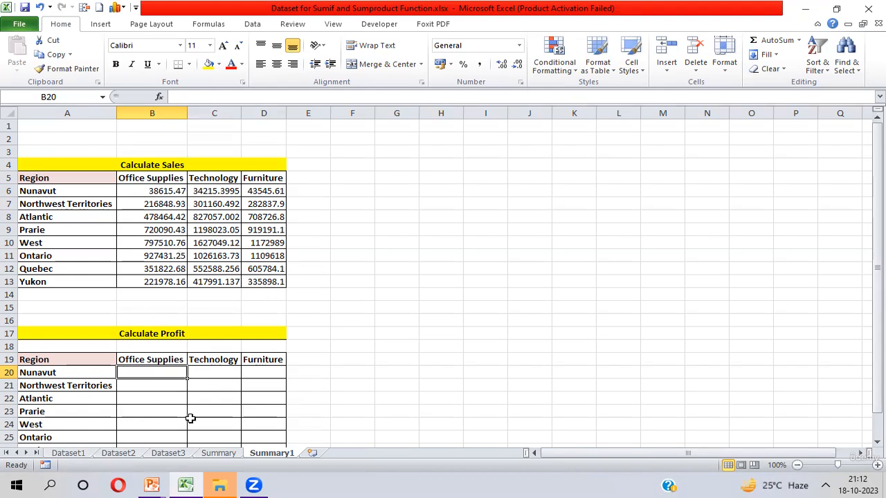
type("=")
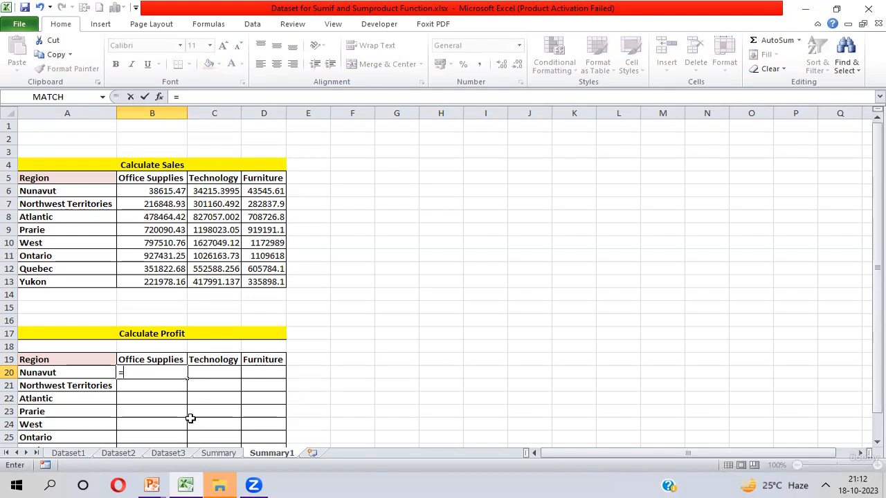
type("Sumif")
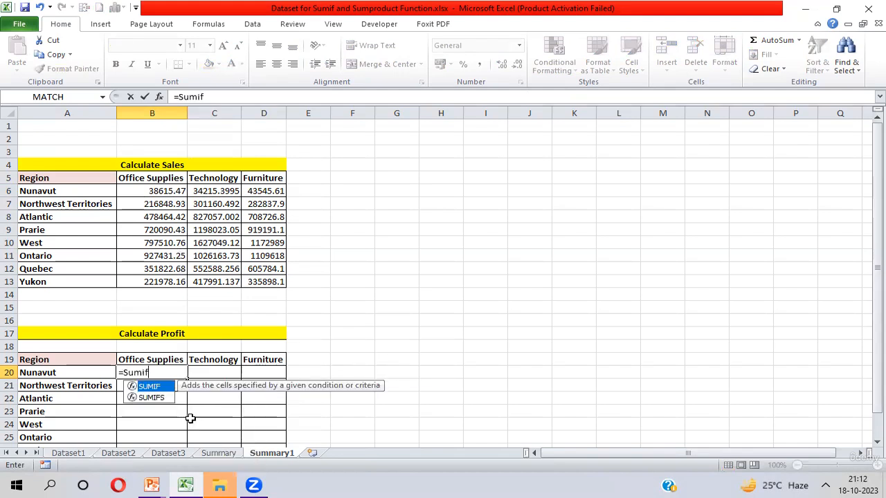
key("Down")
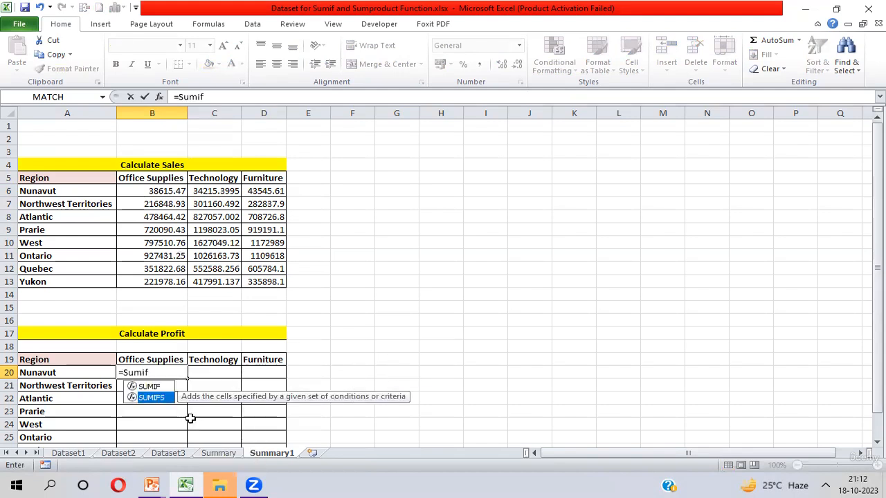
key("Tab")
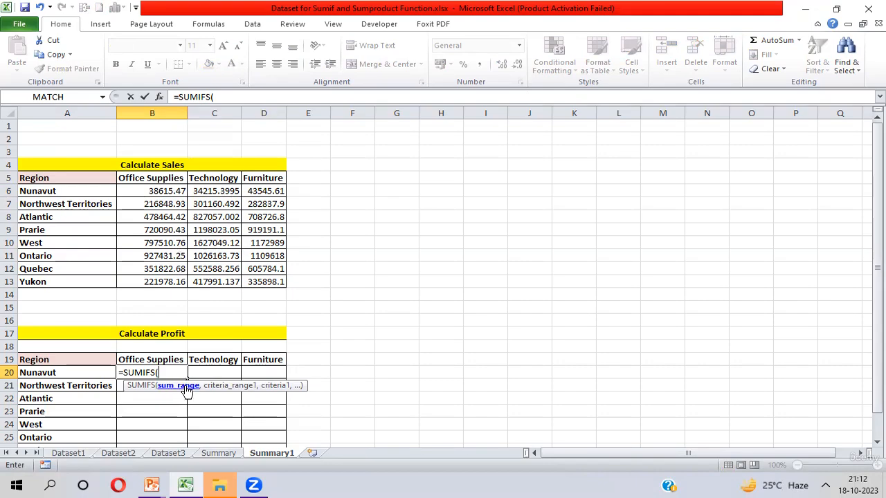
- Set the sum range to the Profit data on Dataset2 as the absolute reference $I$2:$I$8400
key("ctrl+Page_Up")
key("ctrl+Page_Up")
key("ctrl+Page_Up")
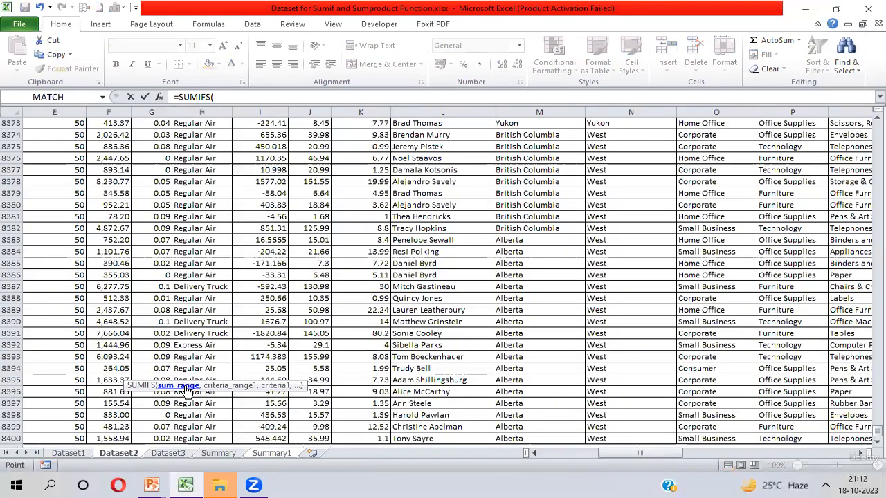
key("ctrl+Up")
key("Right")
key("Right")
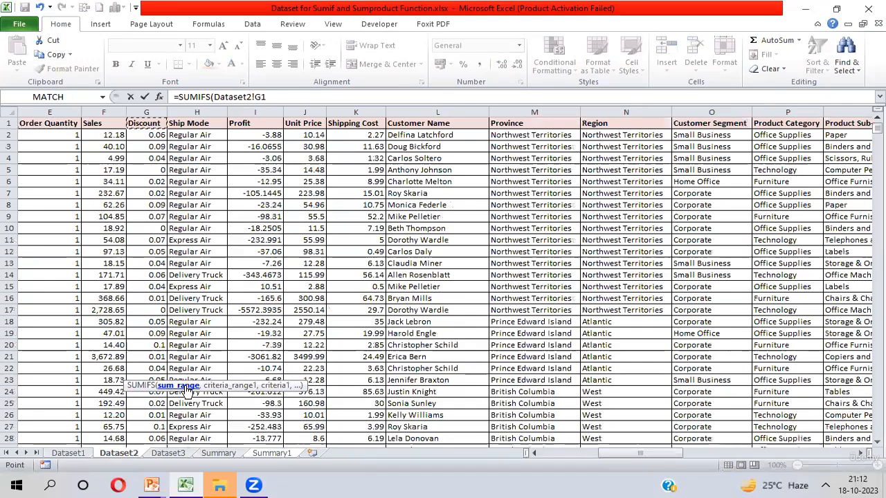
key("Right")
key("Right")
key("Down")
key("ctrl+shift+Down")
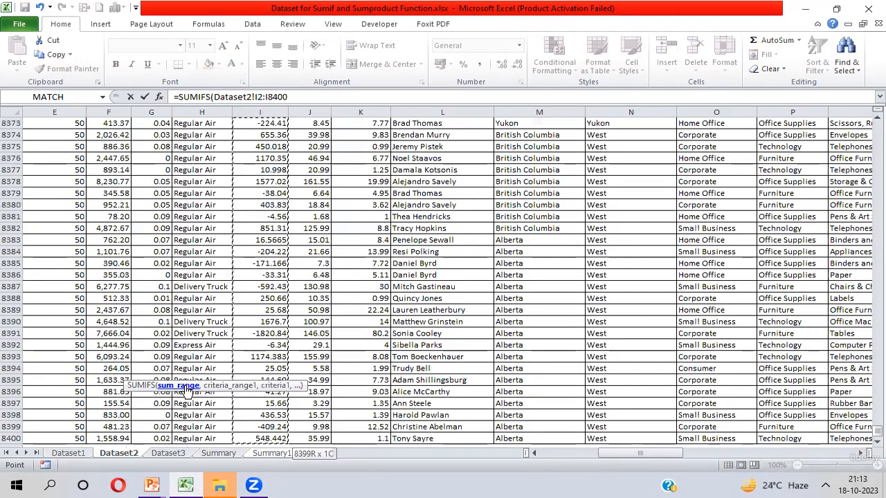
key("F4")
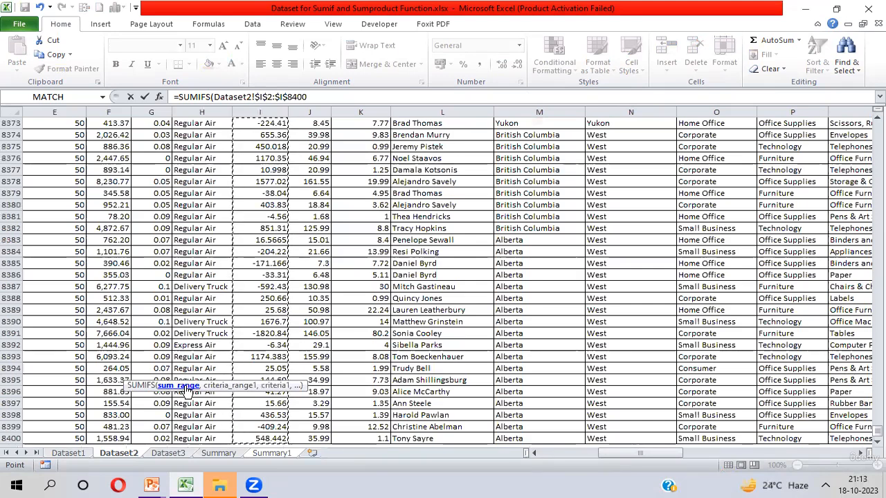
type(",")
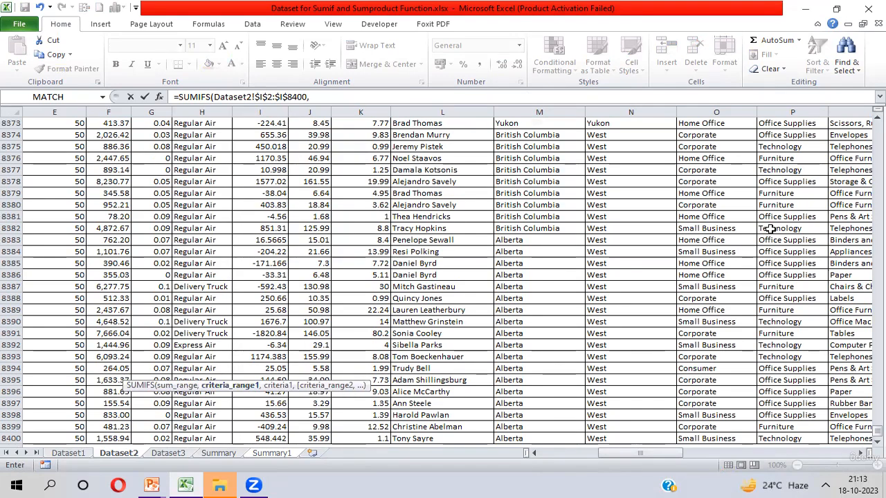
- Set the first criteria range to the Region data on Dataset2 as the absolute reference $N$2:$N$8400
left_click(605, 220)
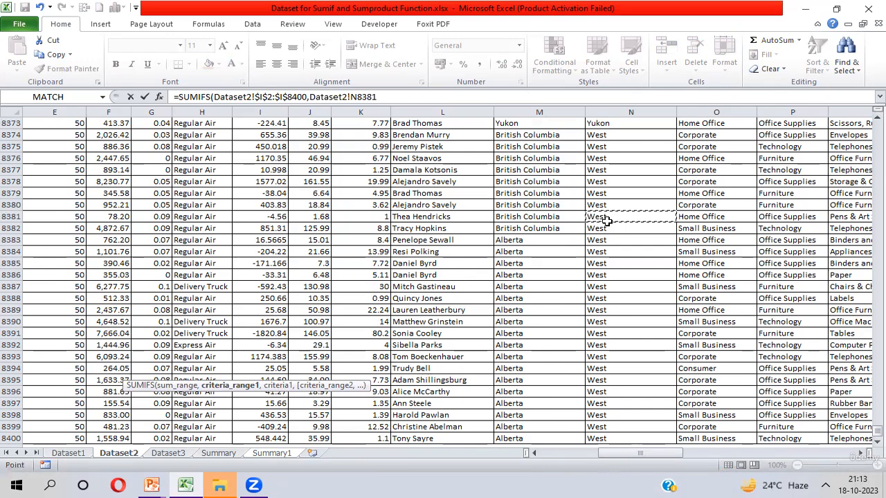
key("ctrl+Up")
key("Down")
key("ctrl+shift+Down")
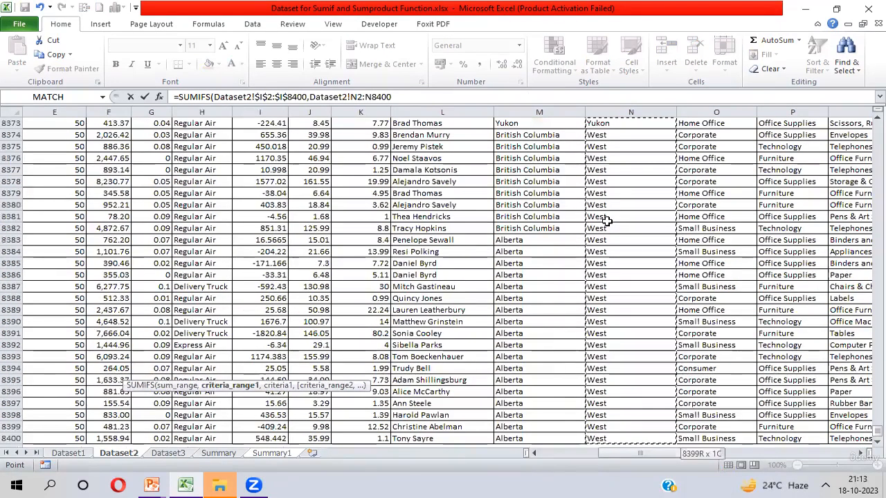
key("F4")
type(",")
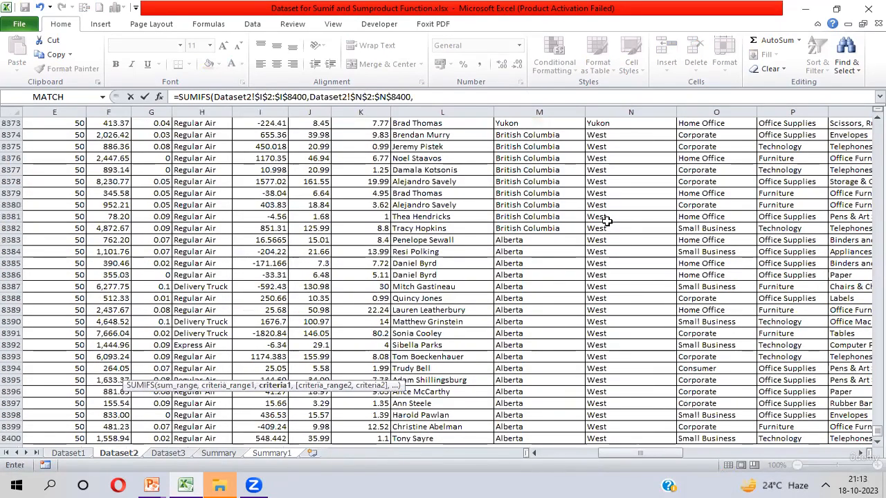
- Use the Nunavut cell of the Calculate Profit table on Summary1 as the first criterion with its column locked ($A20)
key("ctrl+Page_Down")
key("ctrl+Page_Down")
key("ctrl+Page_Down")
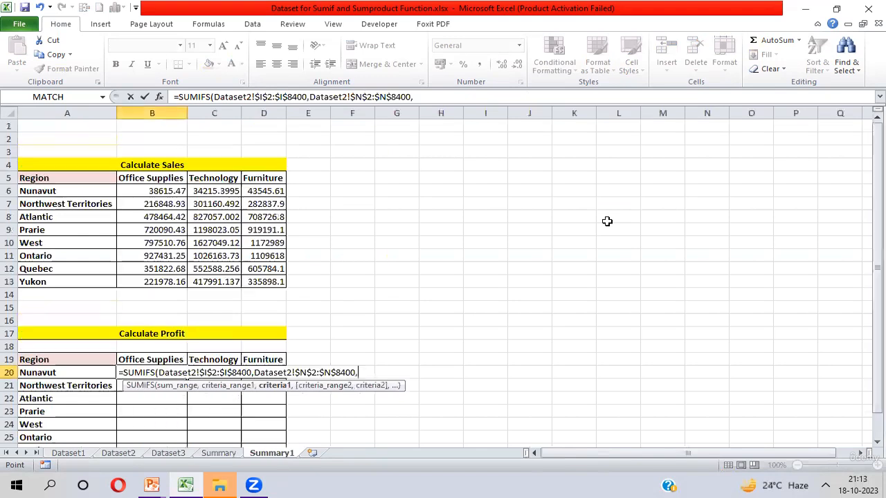
left_click(77, 376)
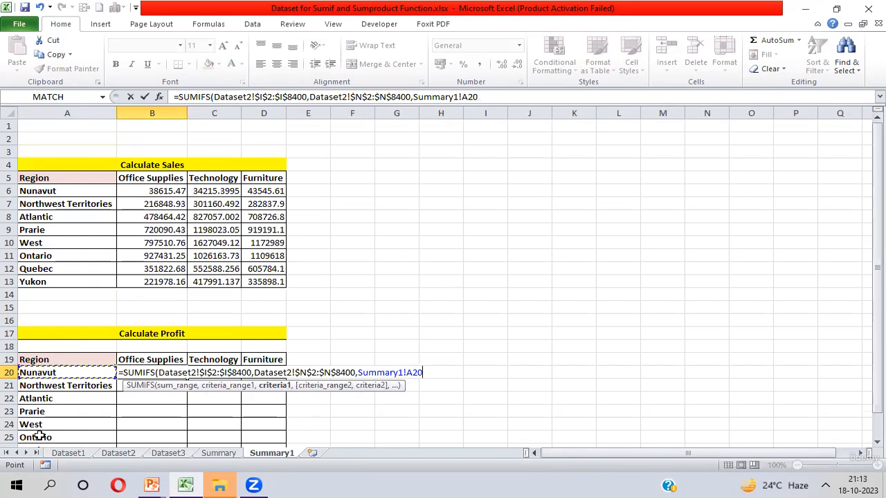
key("F4")
key("F4")
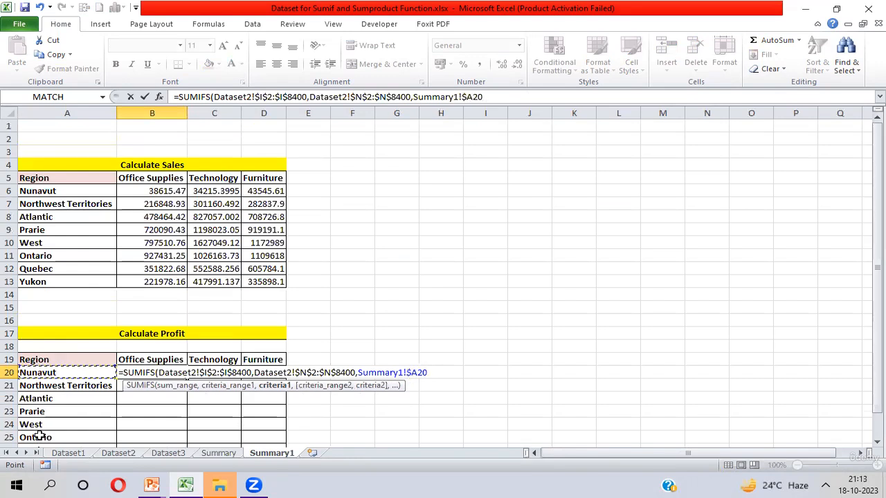
type(",")
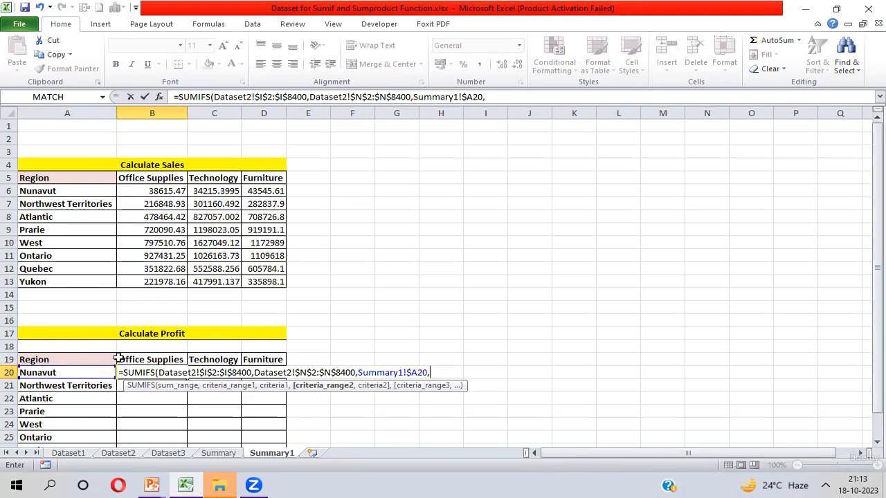
- Set the profit formula's second criteria range to the Product Category data on Dataset2, locked as $P$2:$P$8400
key("ctrl+Page_Up")
key("ctrl+Page_Up")
key("ctrl+Page_Up")
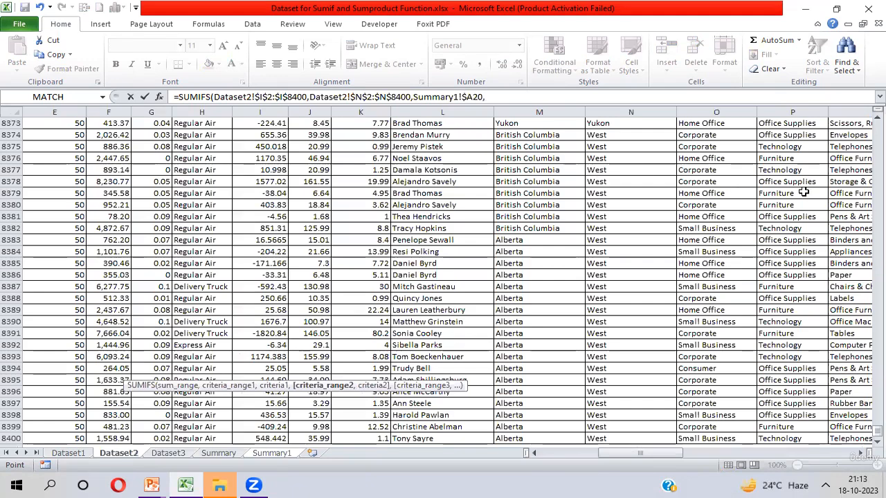
left_click(808, 160)
key("ctrl+Up")
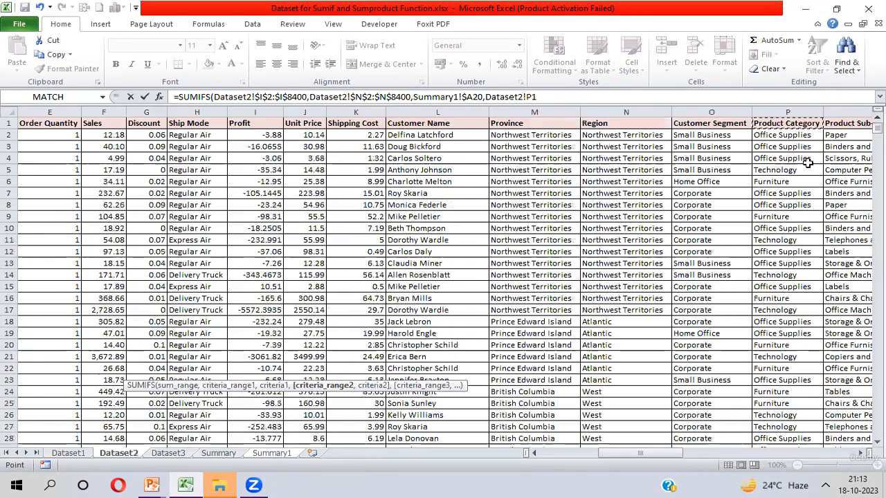
key("Down")
key("ctrl+shift+Down")
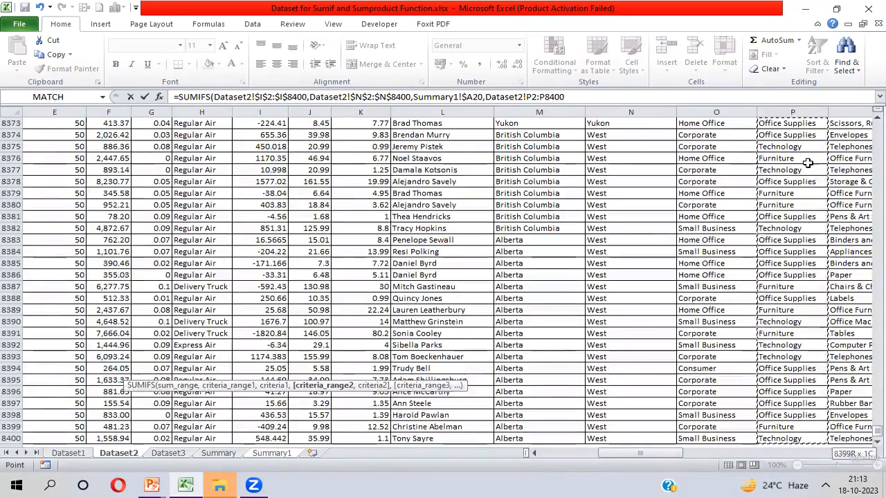
key("F4")
type(",")
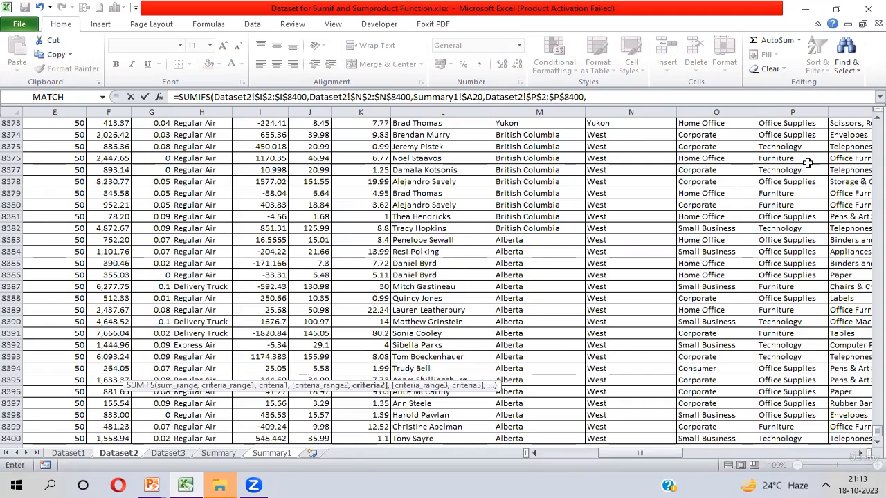
- Use the Office Supplies header of the Calculate Profit table as the second criterion with its row locked (B$19) and complete the formula
key("ctrl+Page_Down")
key("ctrl+Page_Down")
key("ctrl+Page_Down")
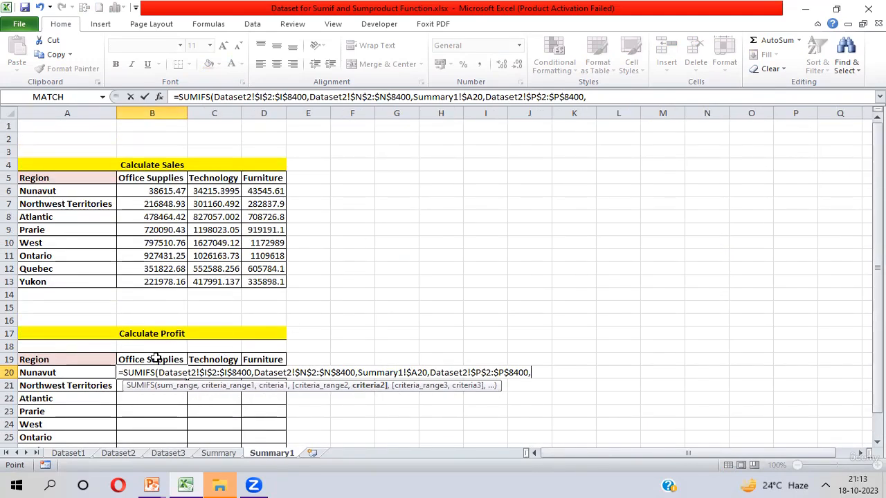
left_click(158, 360)
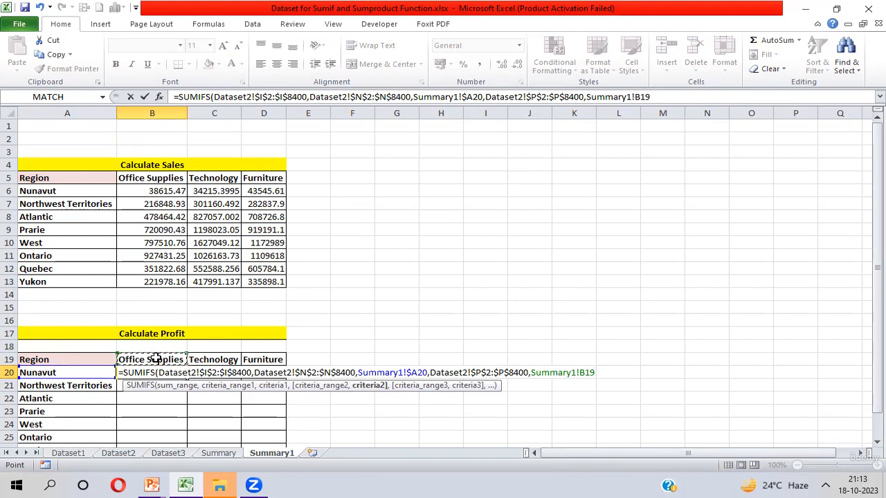
key("F4")
key("F4")
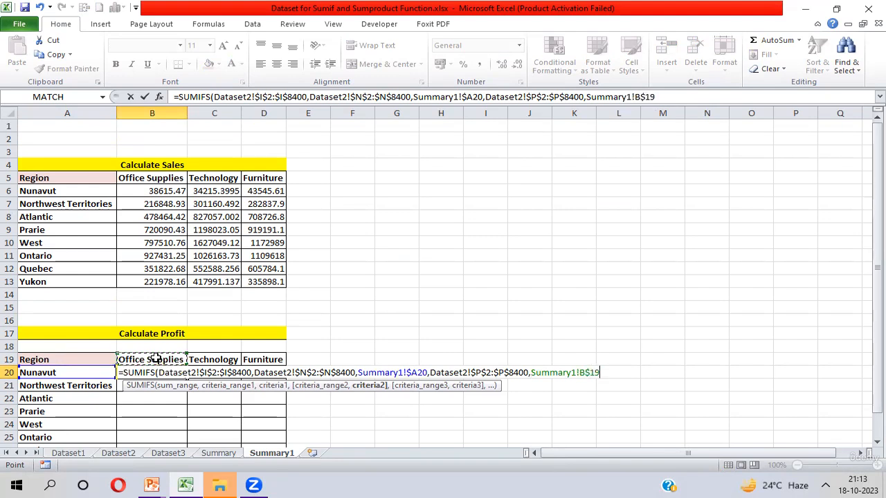
type(")")
key("Return")
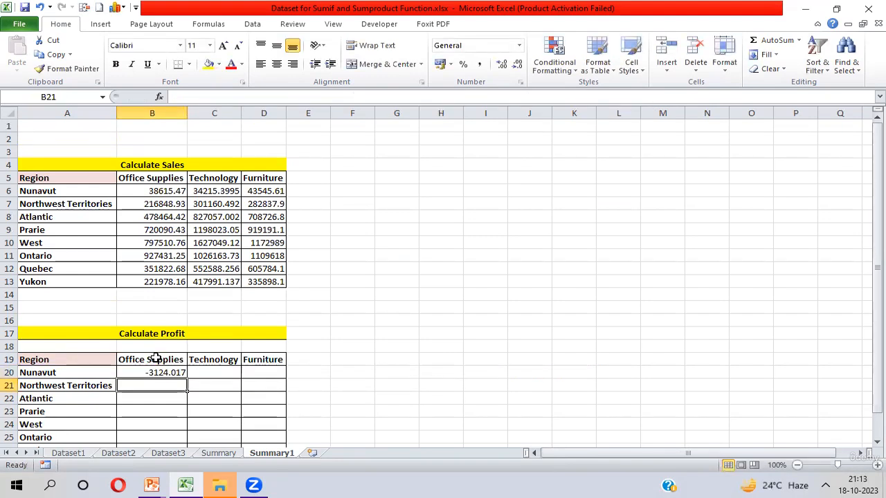
- Copy the Nunavut Office Supplies profit formula across and down to fill B20:D27 of the Calculate Profit table
key("Up")
key("shift+Right")
key("shift+Right")
key("shift+Right")
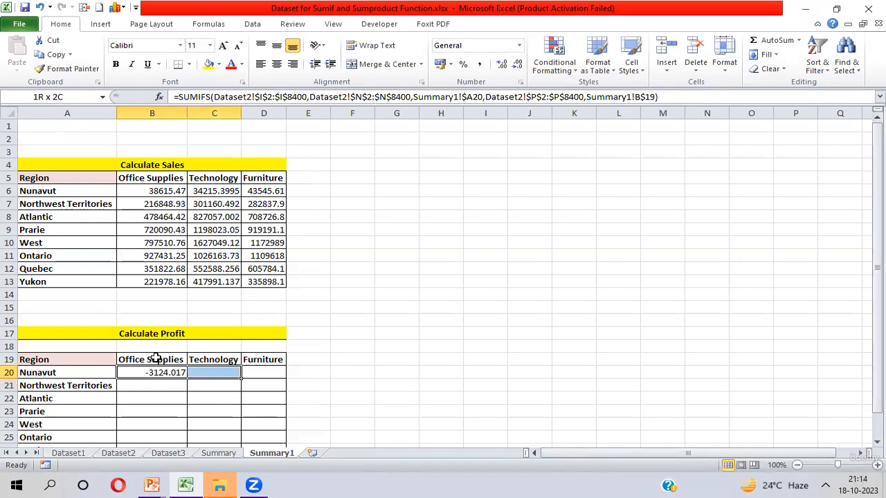
key("shift+Left")
key("shift+Down")
key("shift+Down")
key("shift+Down")
key("shift+Down")
key("shift+Down")
key("shift+Down")
key("shift+Down")
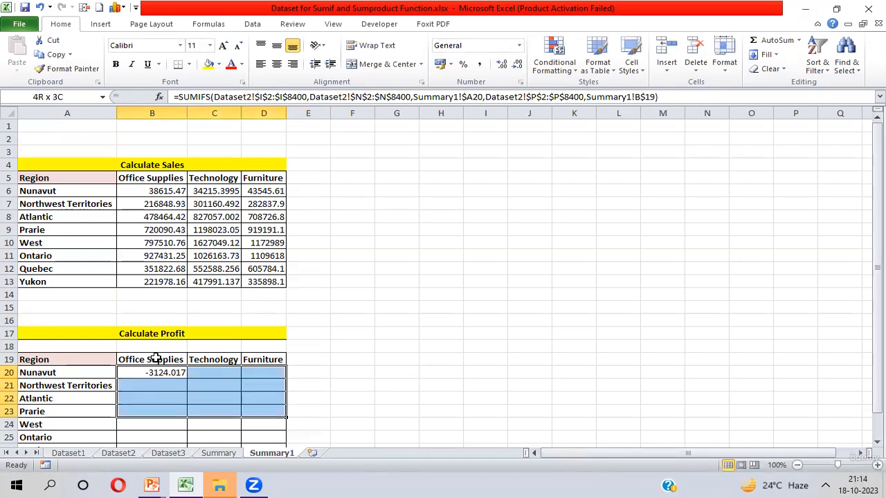
scroll(156, 358, "up", 1)
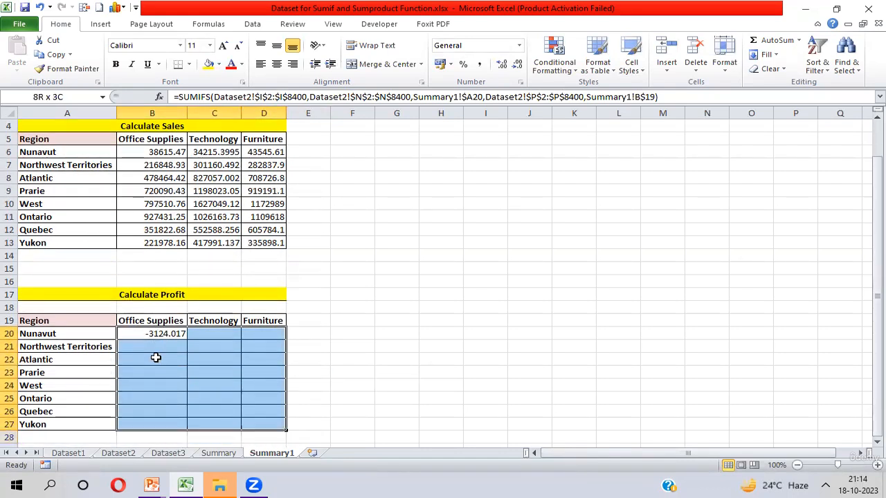
key("ctrl+r")
key("ctrl+d")
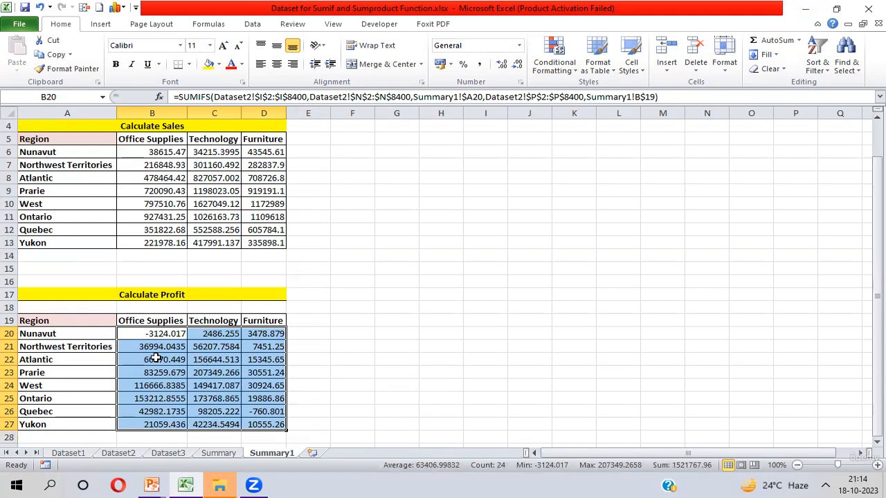
- Check the filled profit results for Nunavut Office Supplies and Quebec Furniture in the Calculate Profit table
left_click(55, 336)
left_click(131, 322)
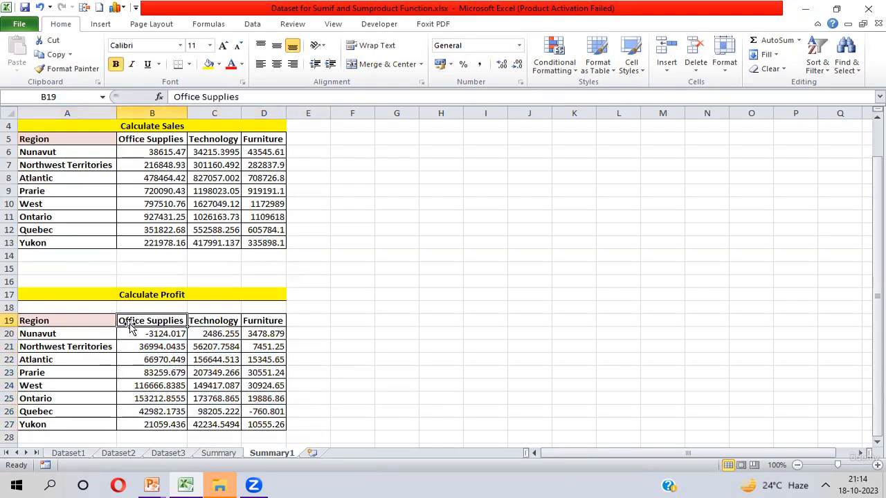
left_click(135, 336)
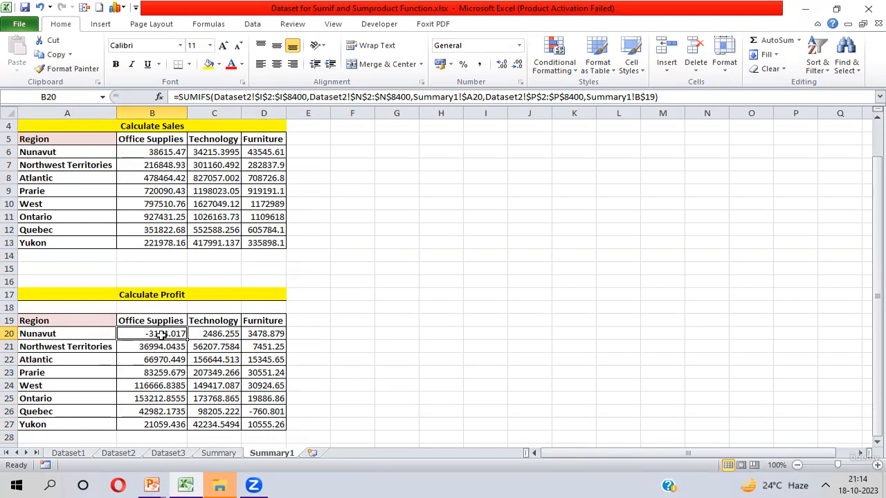
left_click(267, 411)
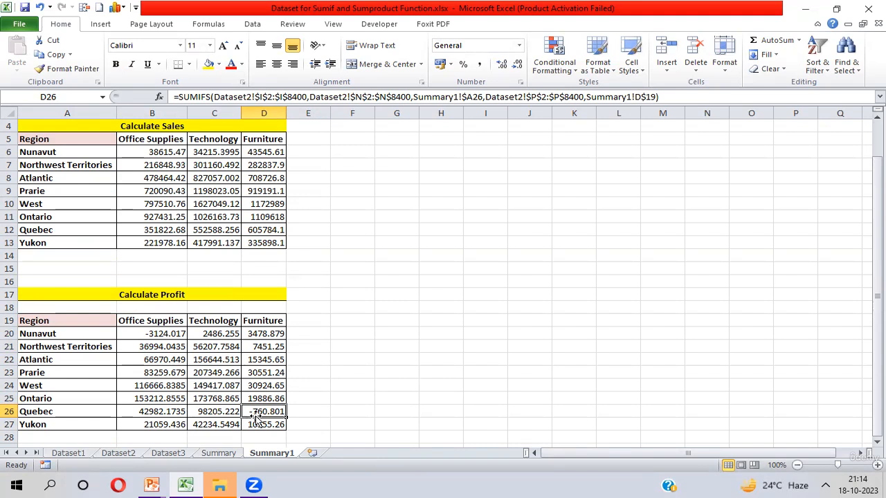
- Add list data validation to cell A18 below the Calculate Profit title, with the source Profit,Loss
left_click(54, 309)
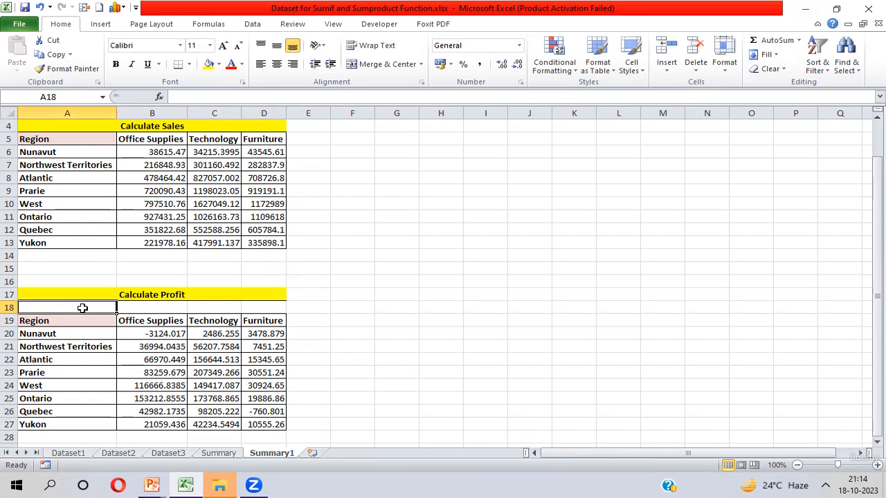
left_click(252, 26)
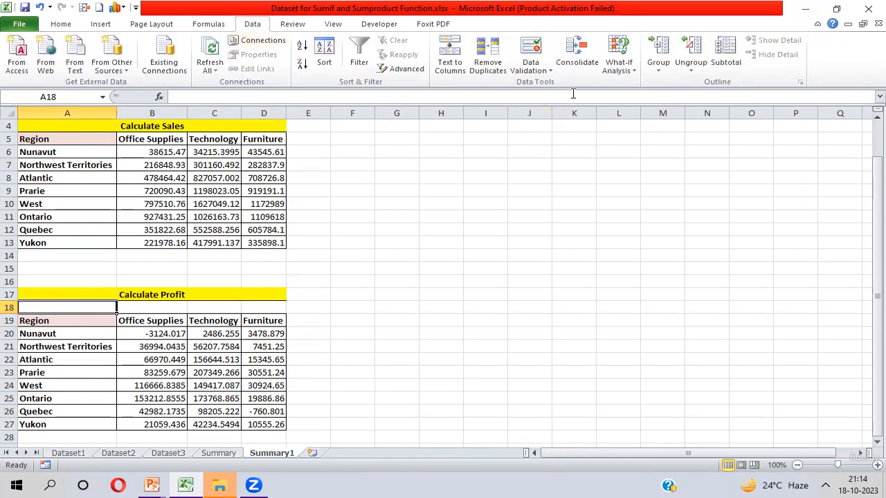
left_click(543, 69)
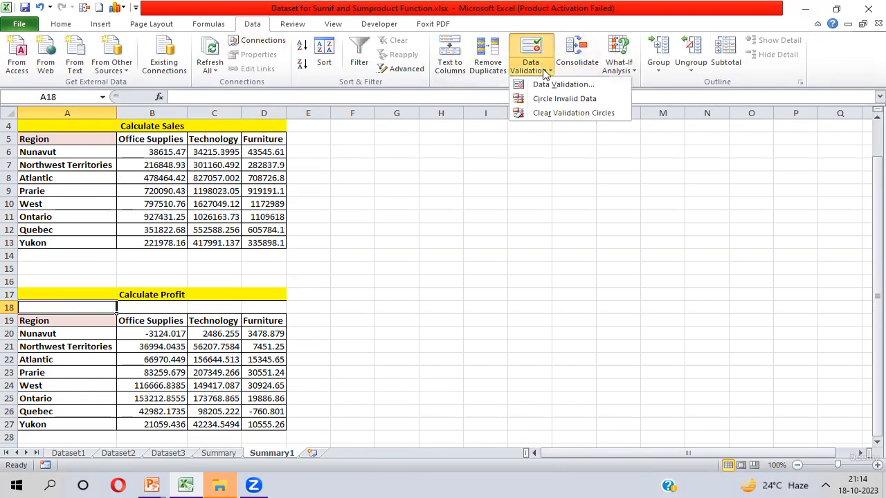
left_click(561, 85)
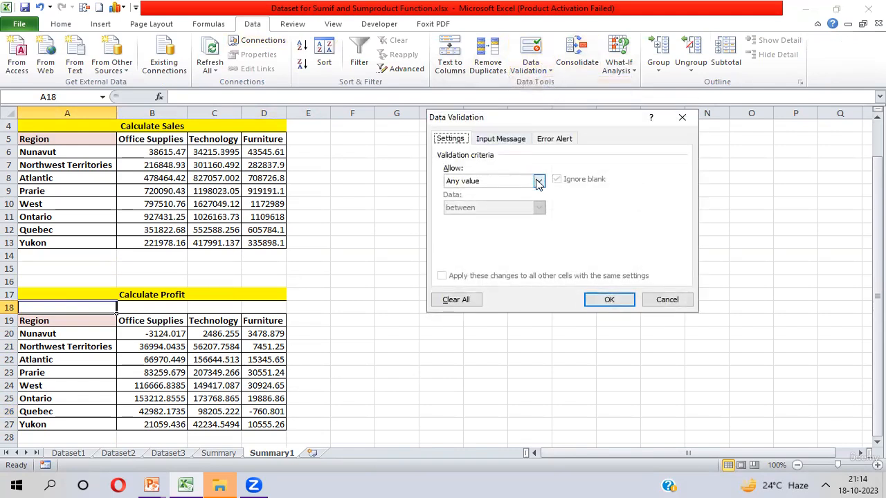
left_click(538, 181)
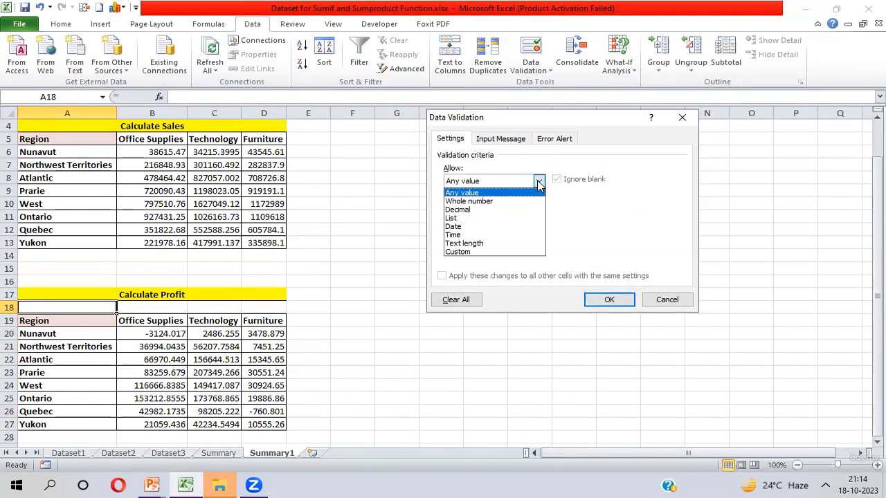
left_click(465, 221)
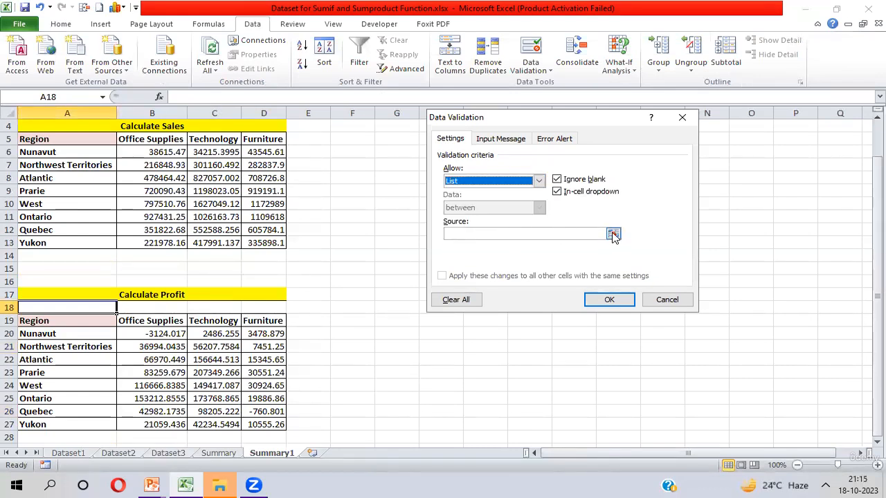
left_click(561, 233)
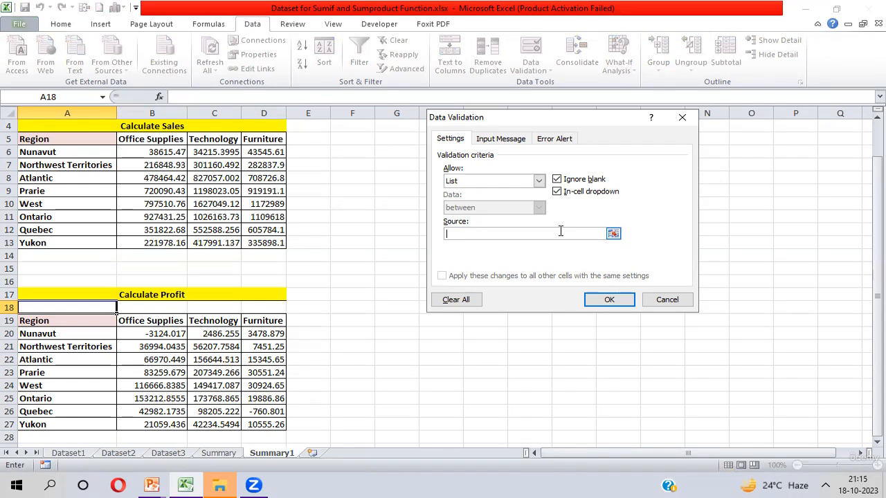
type("Profit,Loss")
left_click(607, 300)
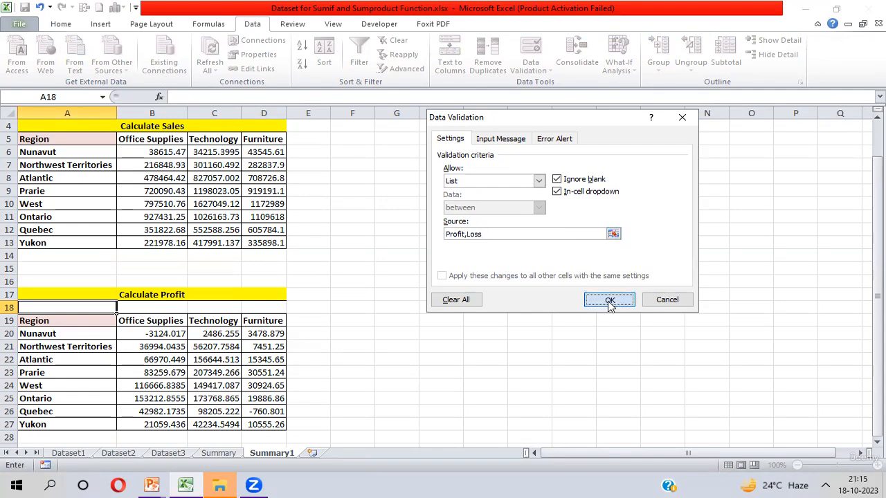
- Test the dropdown in A18 by choosing Profit and Loss in turn, and leave it set to Profit
key("alt+Down")
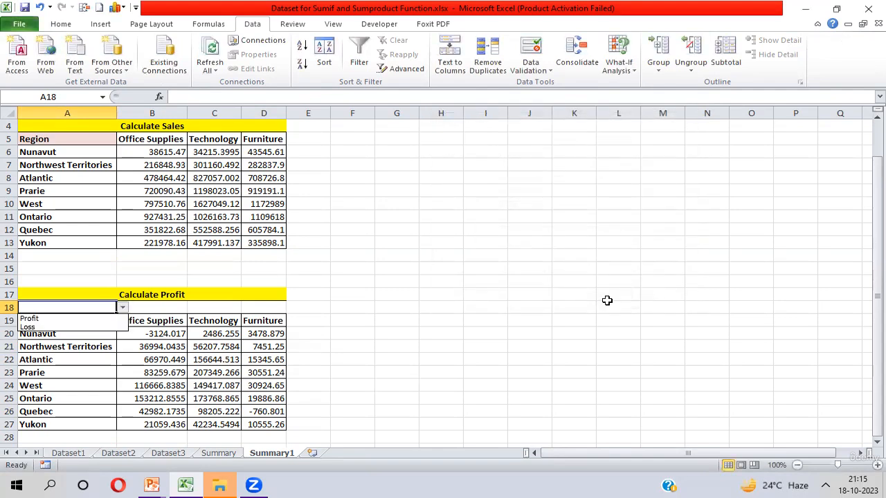
key("Down")
key("Return")
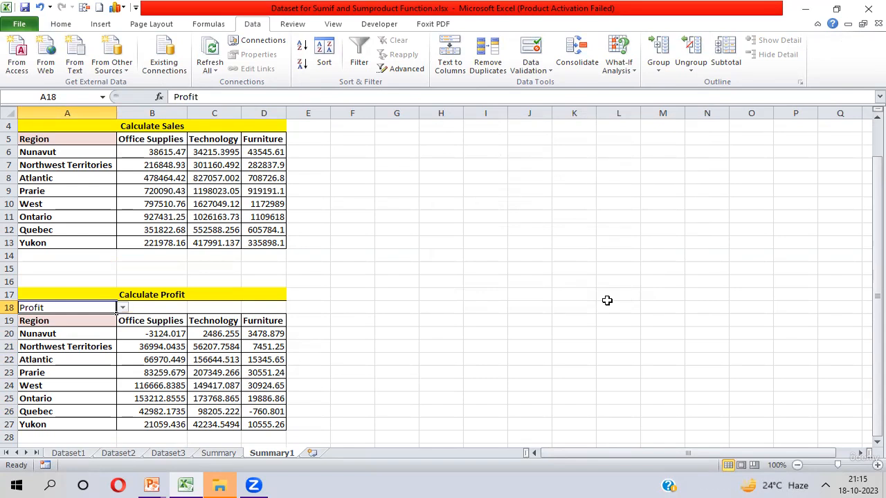
key("alt+Down")
key("Down")
key("Return")
key("Down")
key("Up")
key("alt+Down")
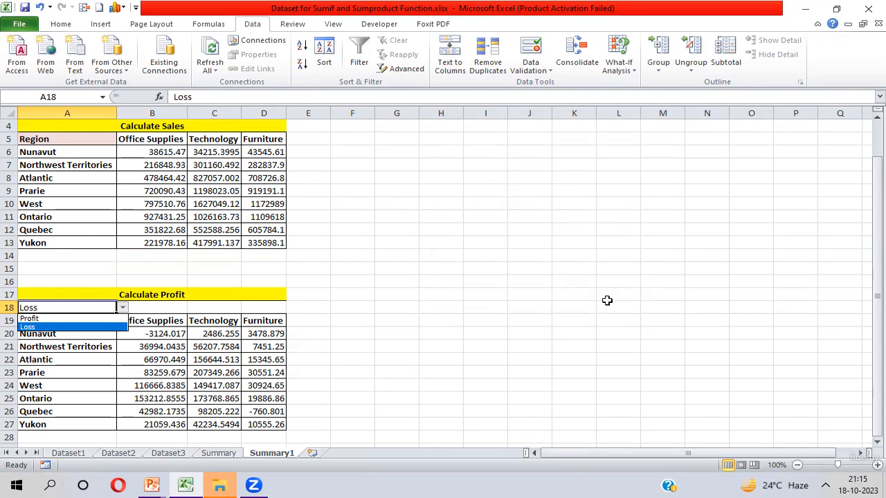
key("Up")
key("Return")
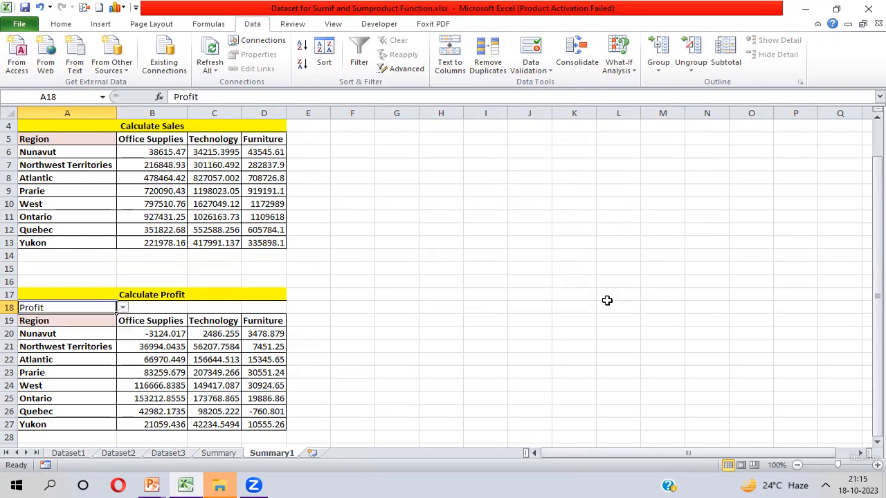
- Review the profit values in B20:D27 of the Calculate Profit table
key("Down")
key("Down")
key("Right")
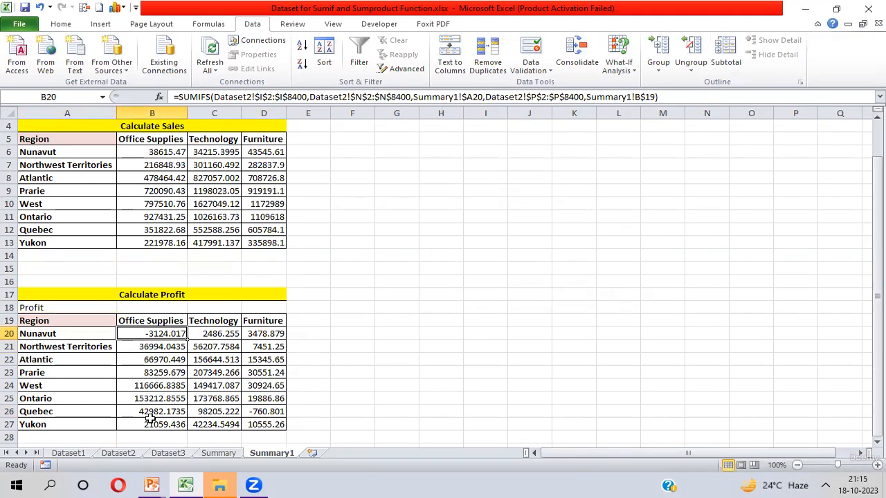
key("ctrl+shift+Right")
key("ctrl+shift+Down")
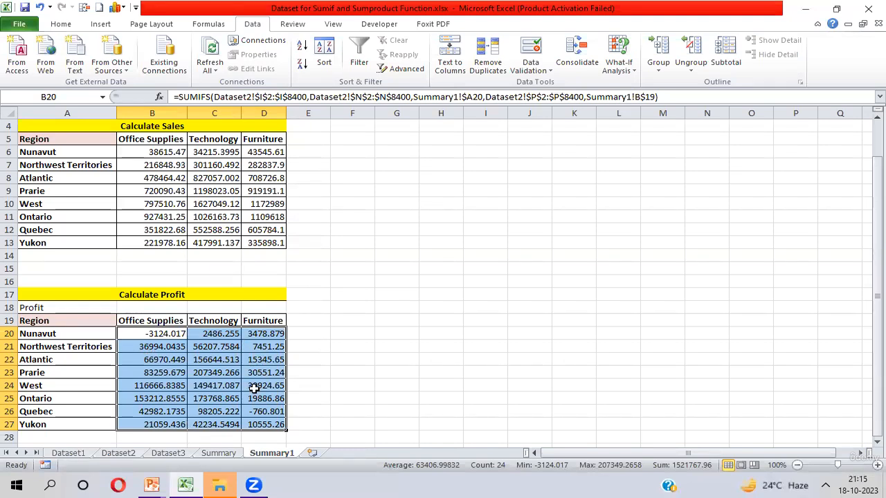
- Format the Profit dropdown cell A18 with a standard green fill and bold text
left_click(63, 307)
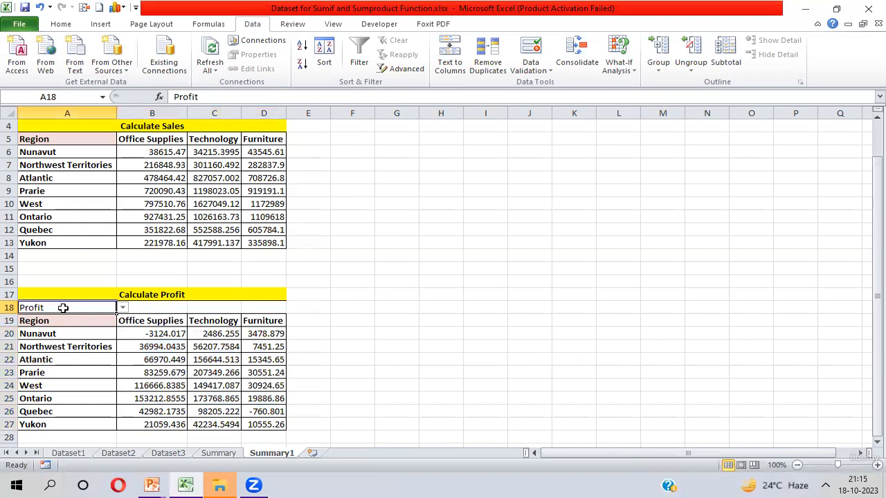
left_click(61, 25)
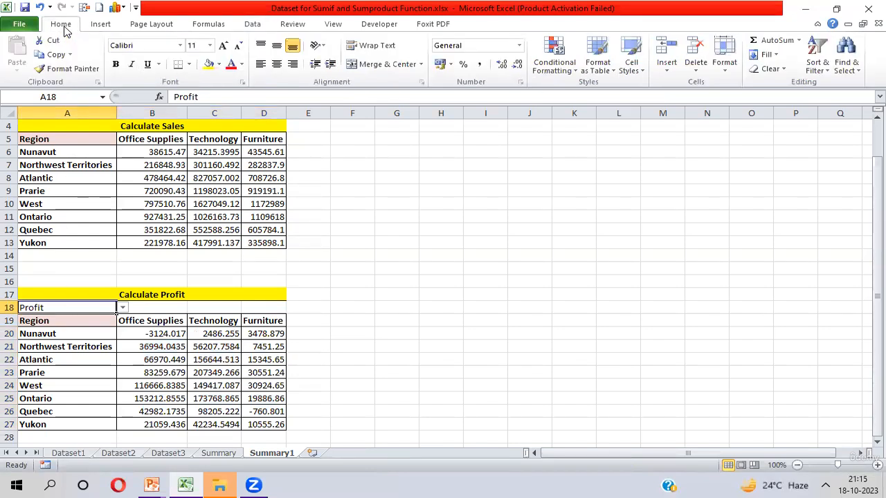
left_click(219, 64)
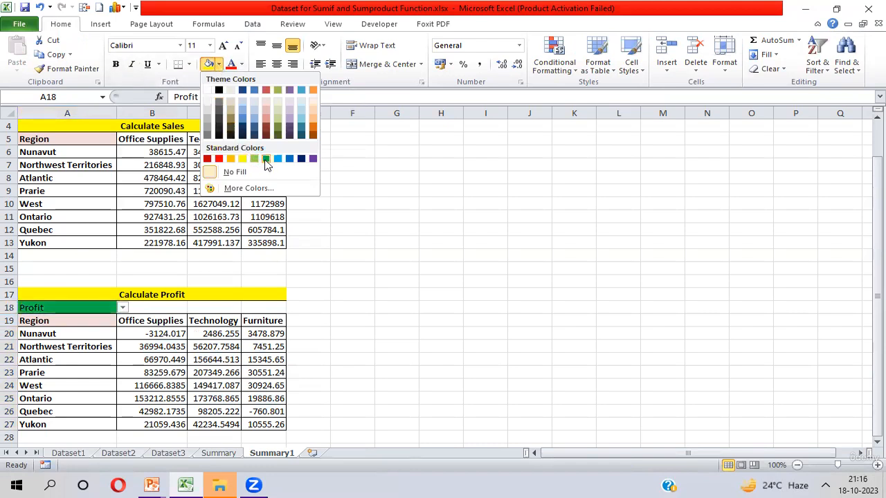
left_click(267, 159)
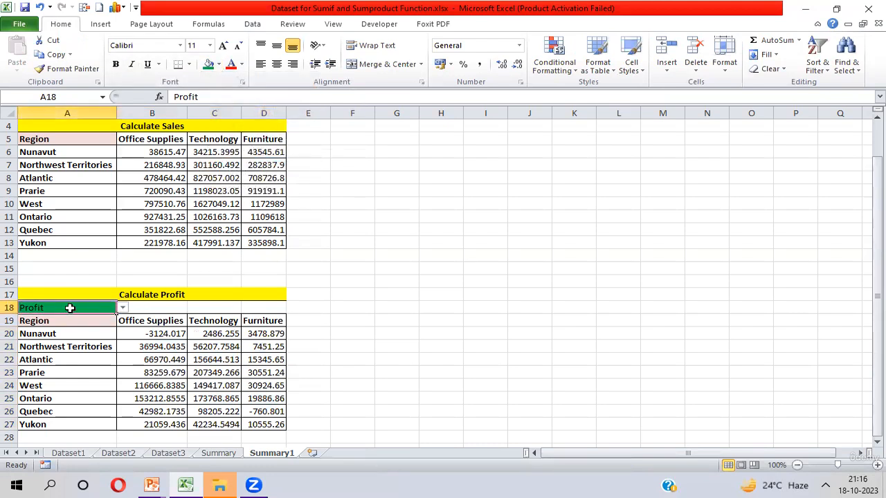
key("ctrl+b")
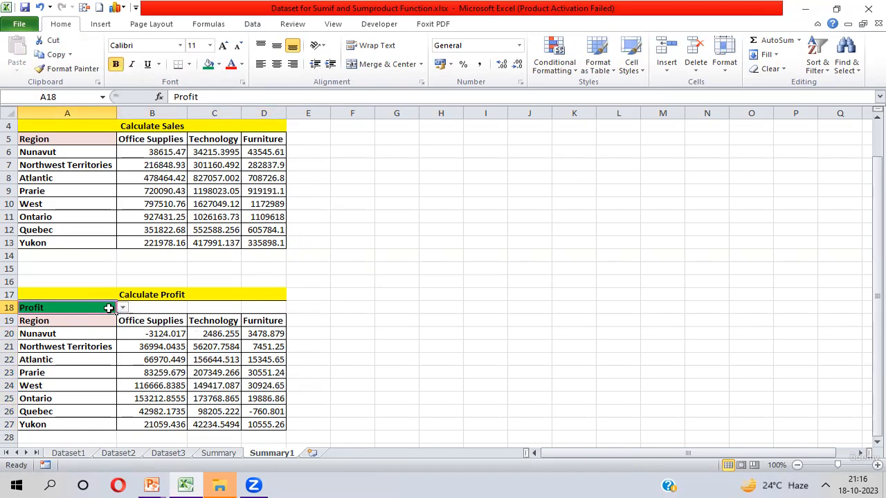
- Clear all profit formulas from B20:D27 of the Calculate Profit table
left_click(162, 333)
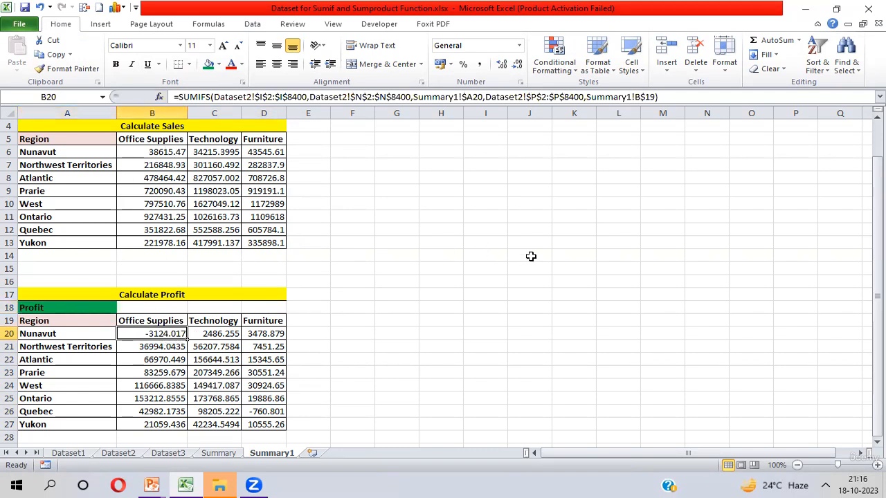
key("ctrl+shift+Right")
key("ctrl+shift+Down")
key("Delete")
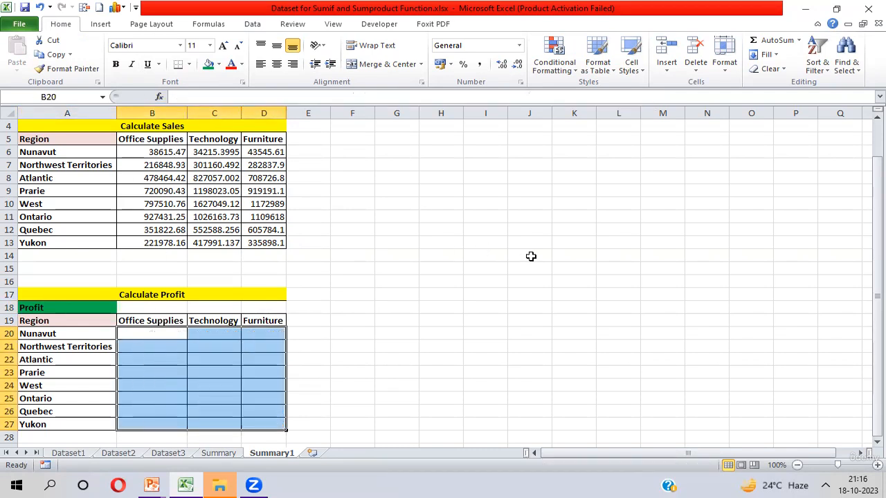
key("Up")
key("Down")
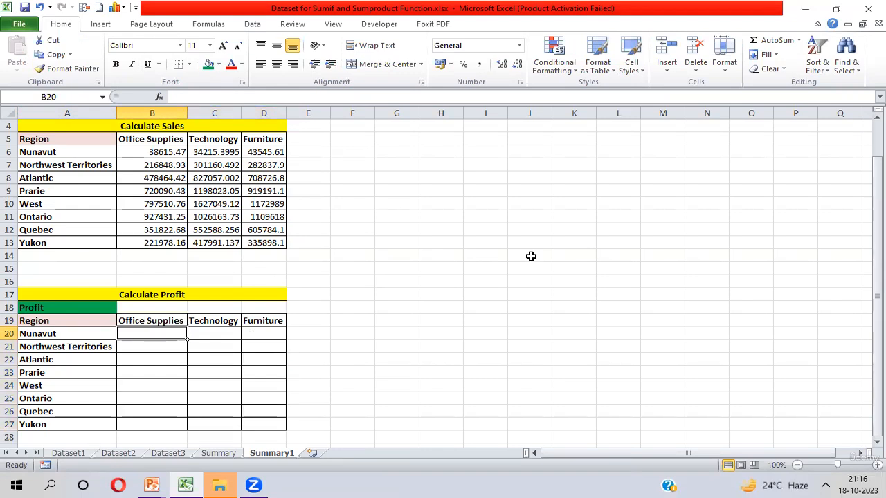
- Start an IF formula in B20 that tests whether $A$18="Profit"
type("=IF(")
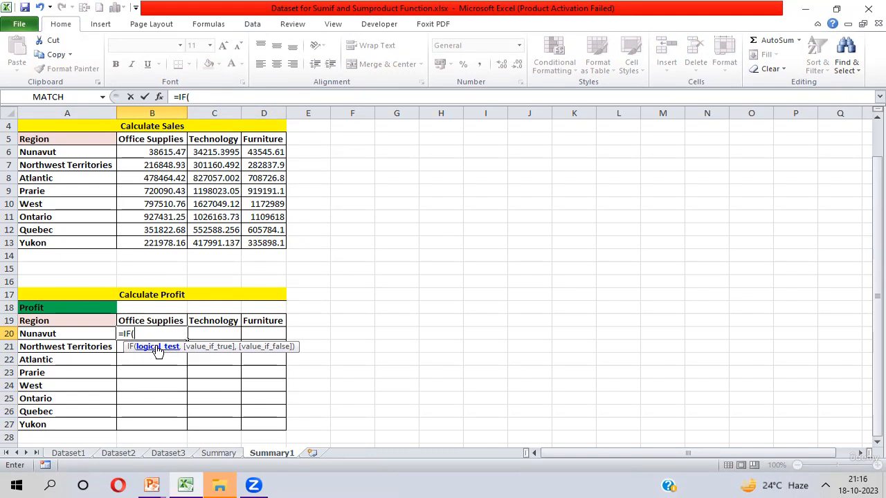
left_click(53, 308)
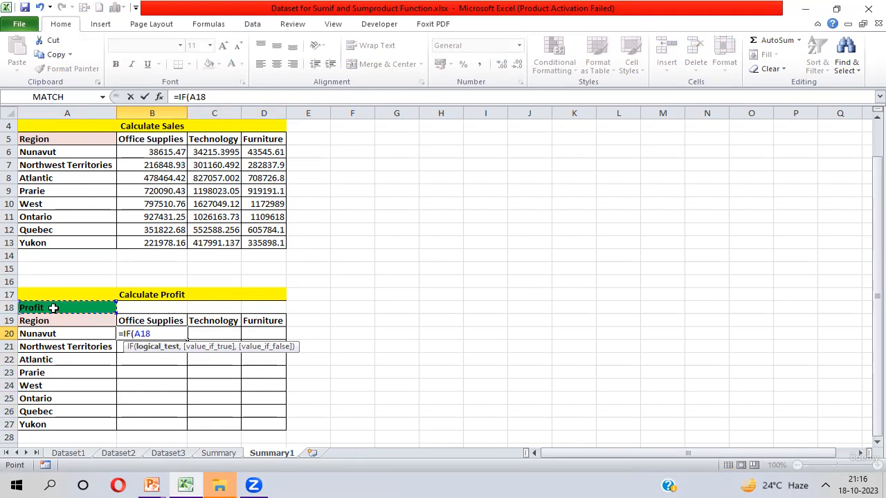
key("F4")
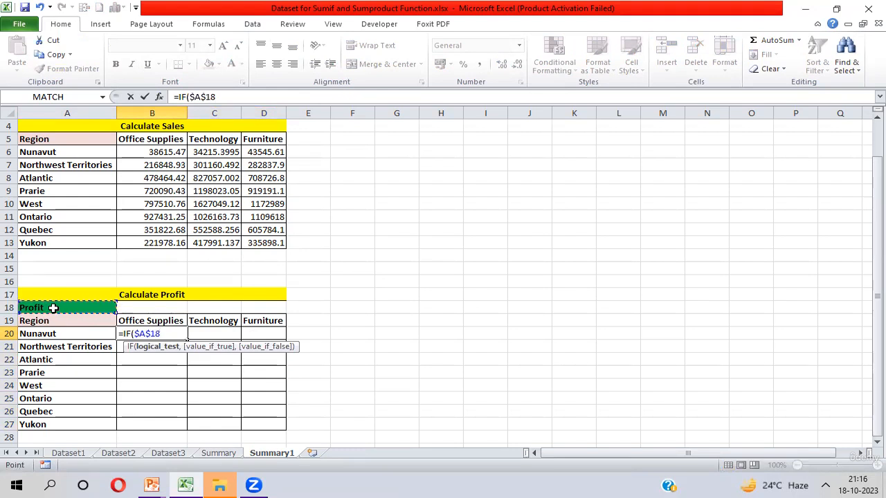
type("=\"Profit")
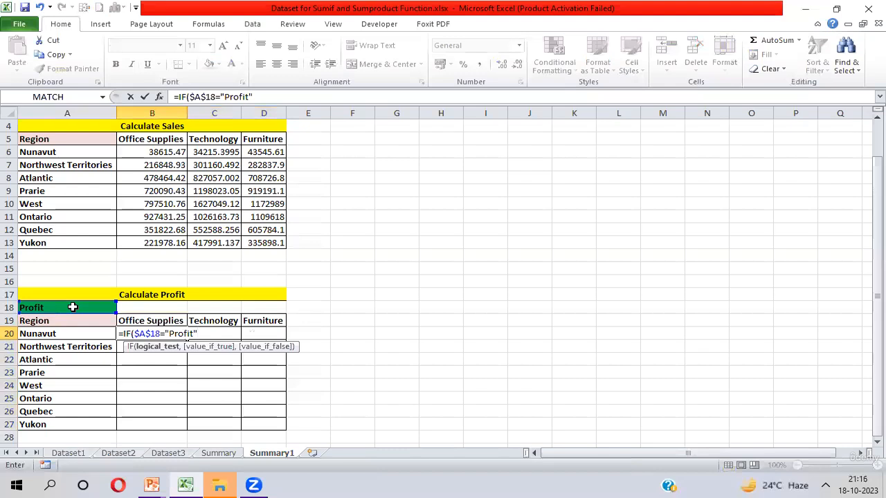
type(",")
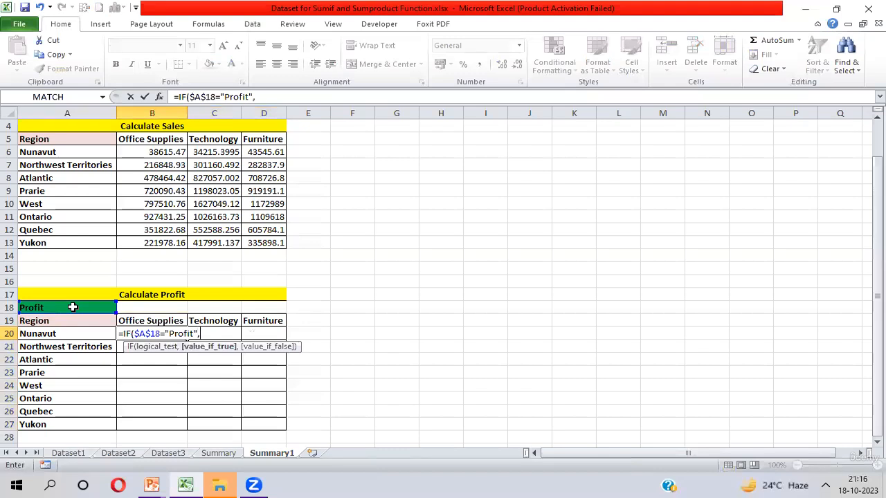
- Nest SUMIFS as the value if true, with the Dataset2 Profit column $I$2:$I$8400 as its absolute sum range
type("Sumifs")
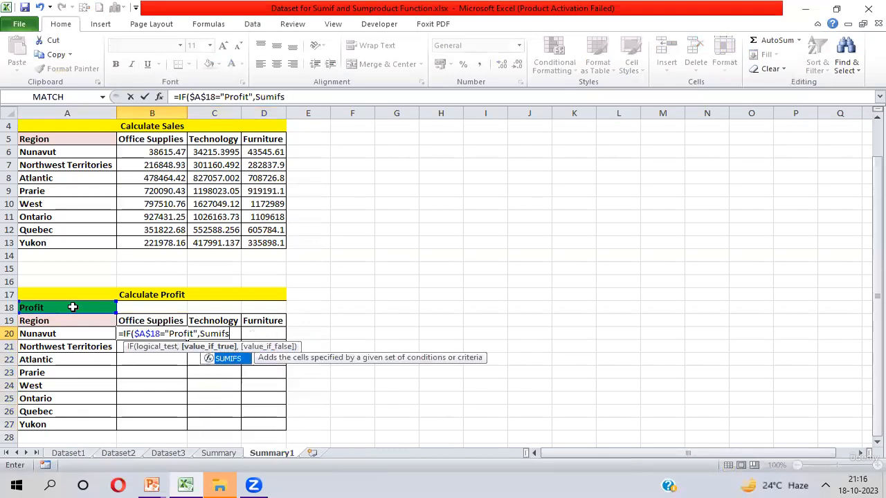
key("Tab")
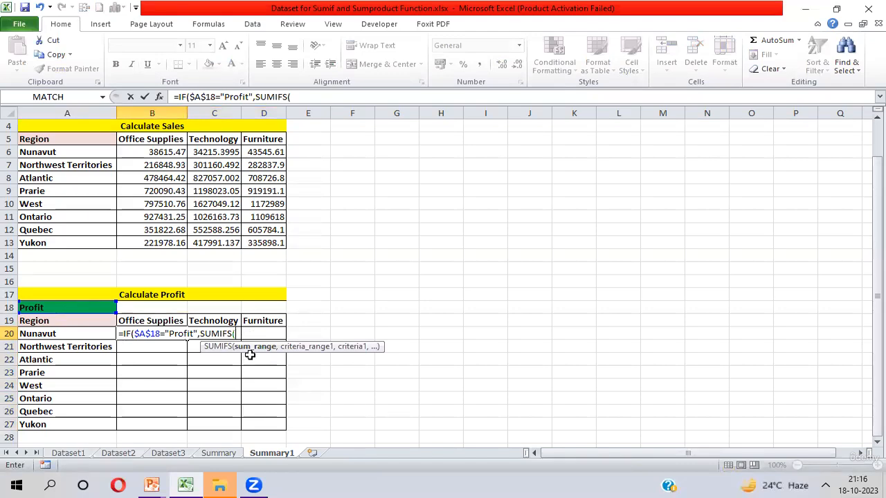
key("ctrl+Page_Up")
key("ctrl+Page_Up")
key("ctrl+Page_Up")
key("ctrl+Page_Up")
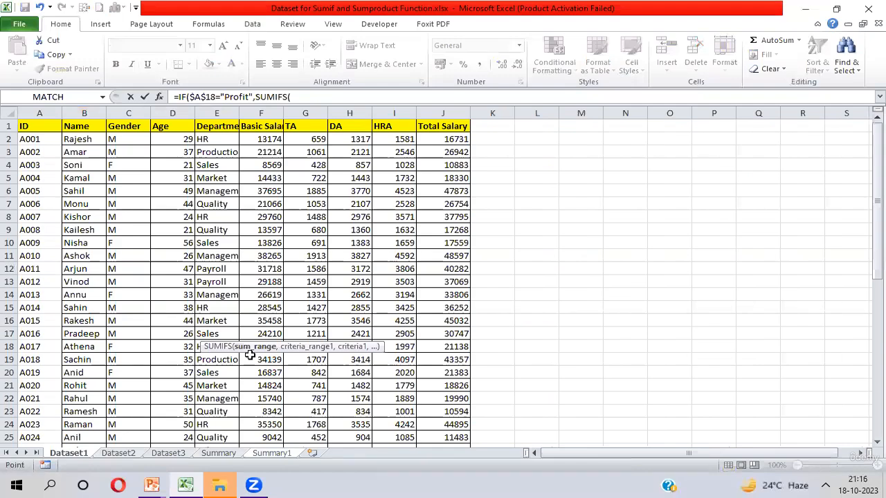
key("ctrl+Page_Down")
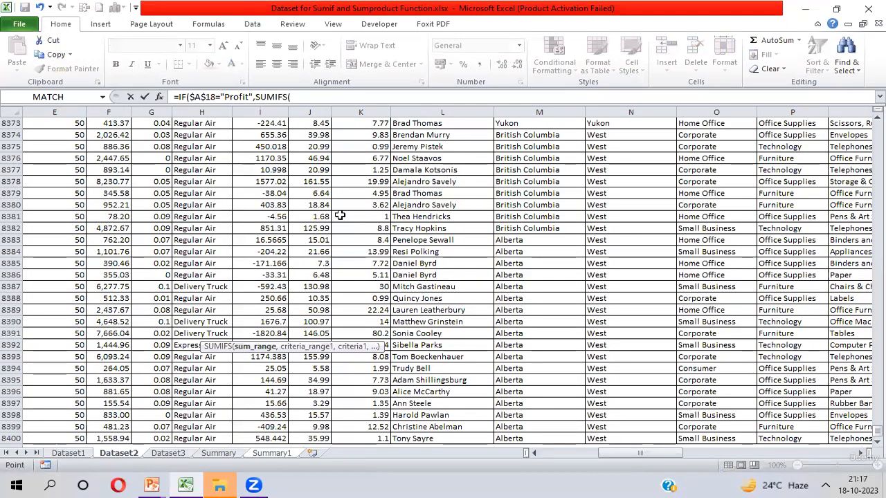
left_click(260, 205)
key("ctrl+Up")
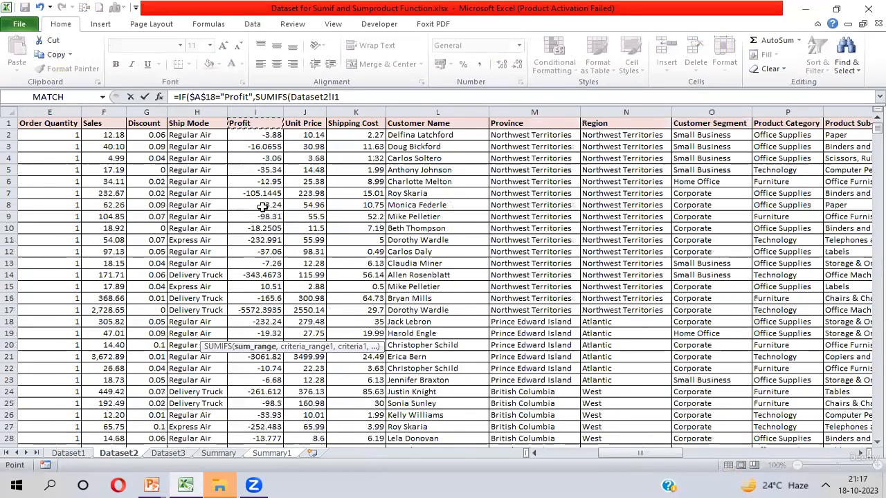
key("Down")
key("ctrl+shift+Down")
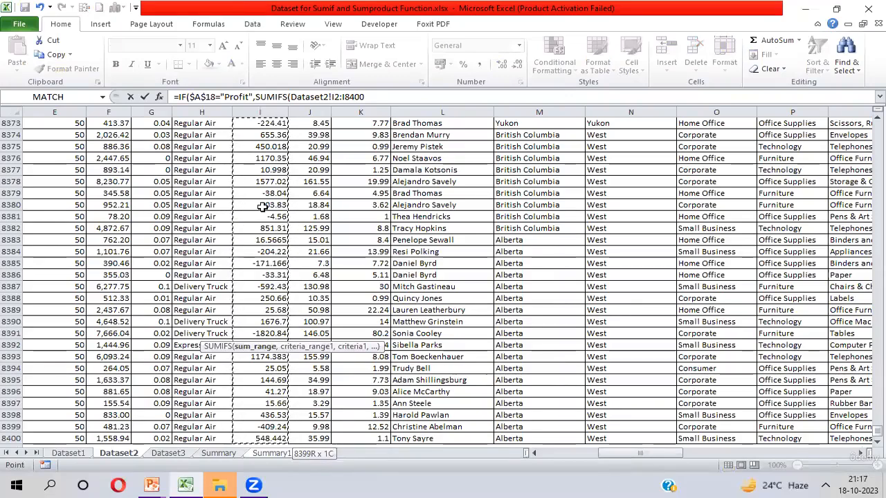
key("F4")
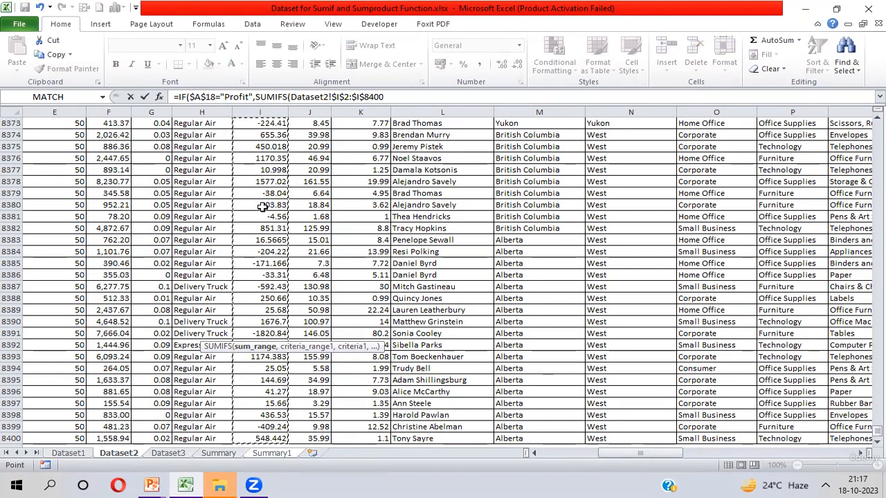
type(",")
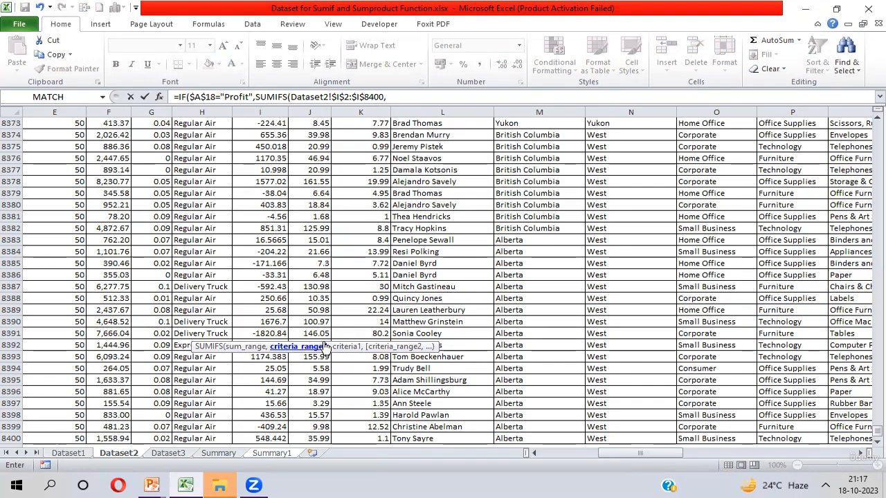
- Add the Dataset2 Region column $N$2:$N$8400 as the first criteria range, with absolute references
left_click(645, 193)
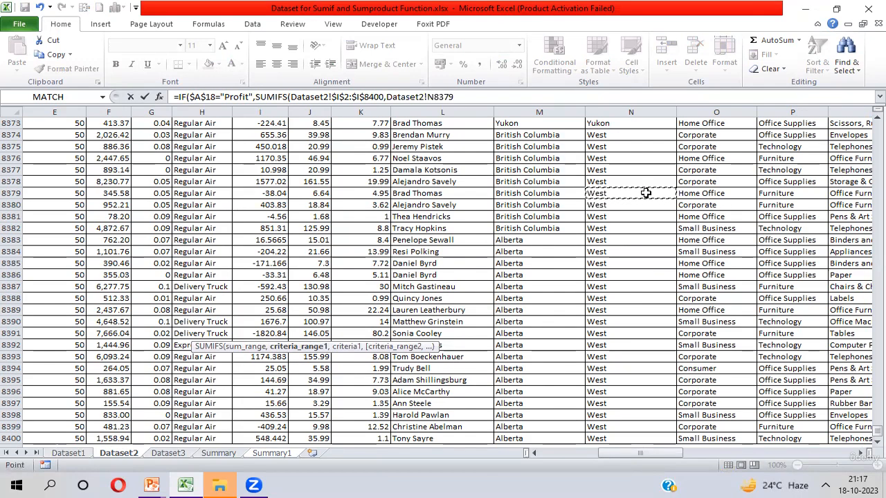
key("ctrl+Up")
key("Down")
key("ctrl+shift+Down")
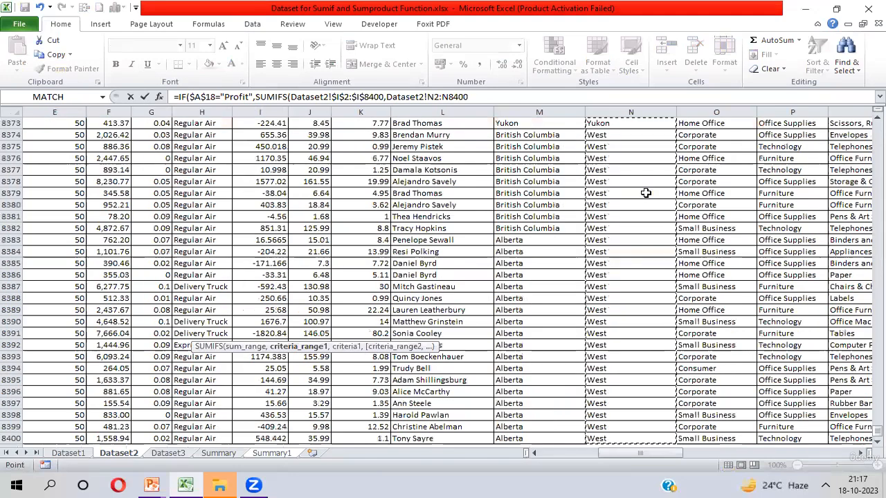
key("F4")
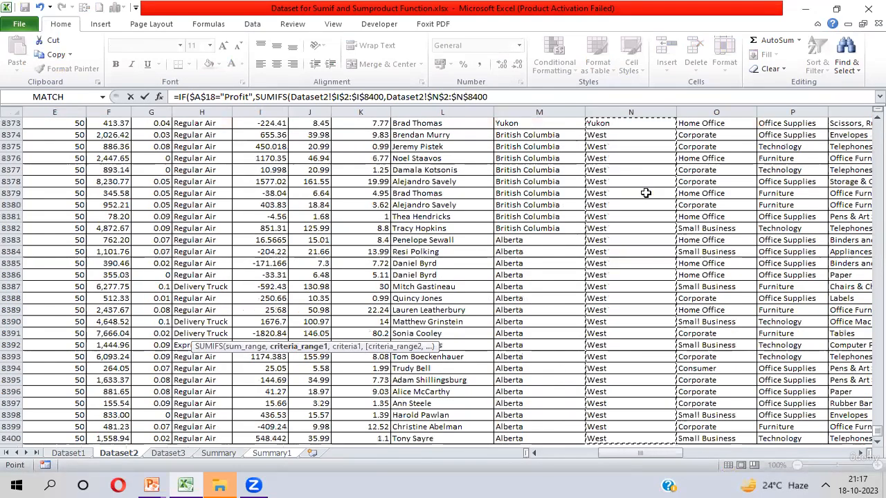
type(",")
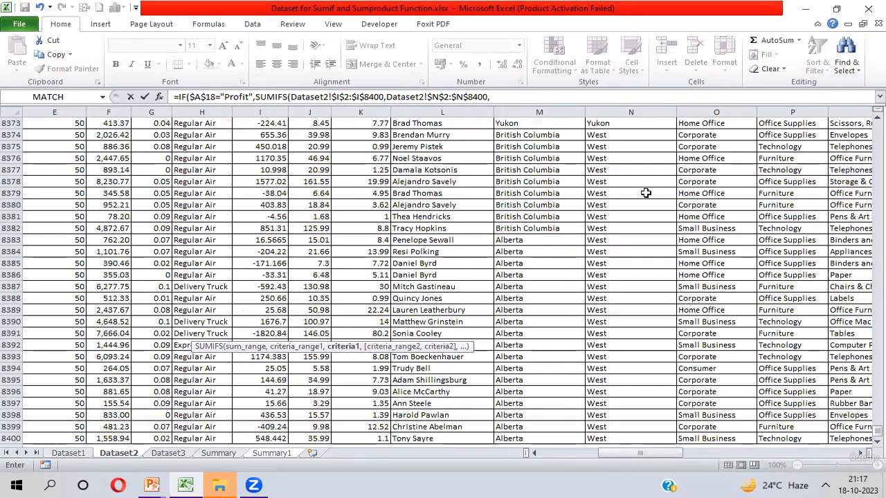
- Use the Nunavut cell on Summary1 as the first criterion, locking only its column as $A20
key("ctrl+Page_Down")
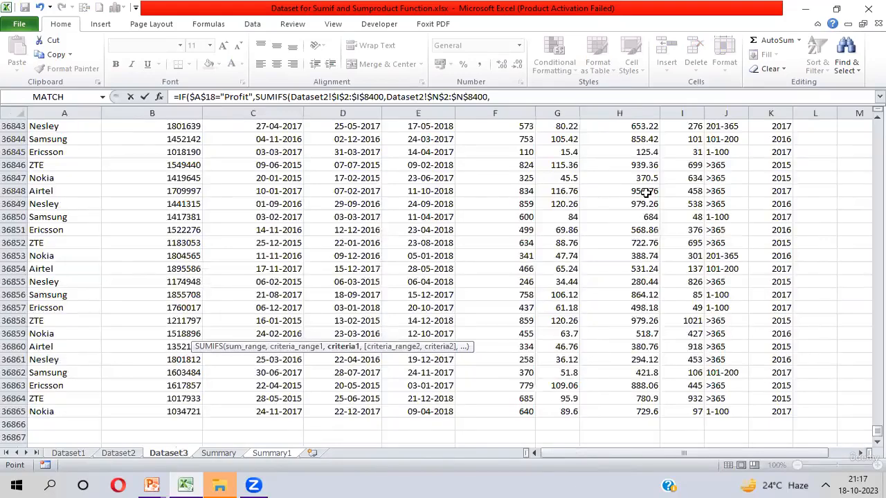
key("ctrl+Page_Down")
key("ctrl+Page_Down")
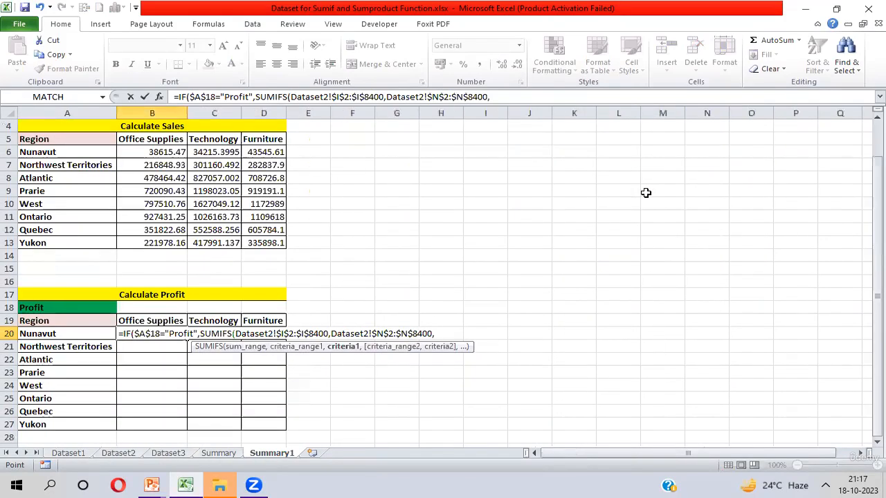
left_click(60, 334)
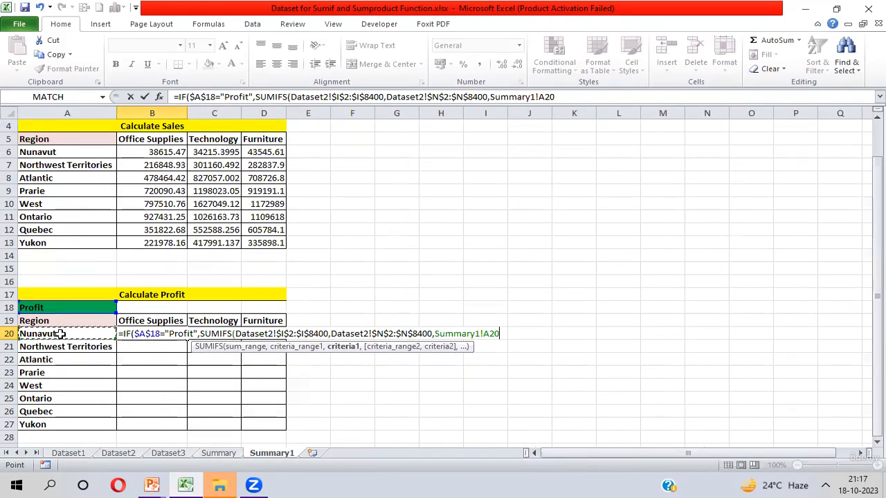
key("F4")
key("F4")
key("F4")
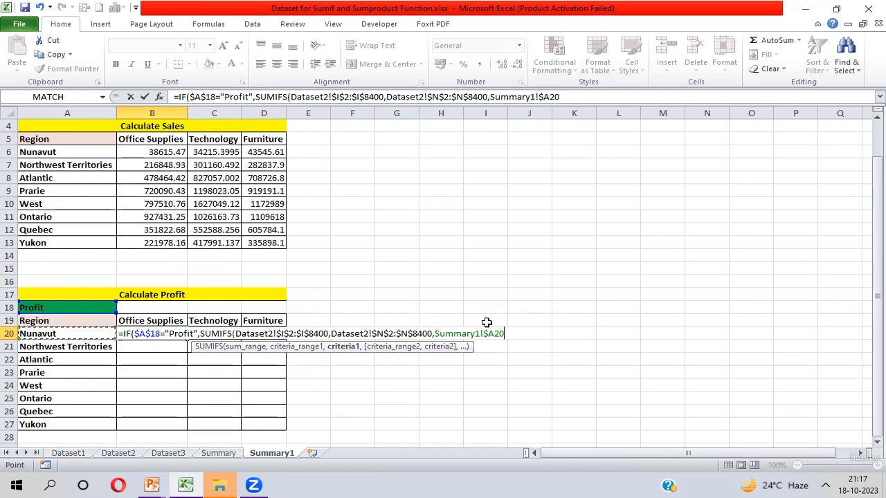
type(",")
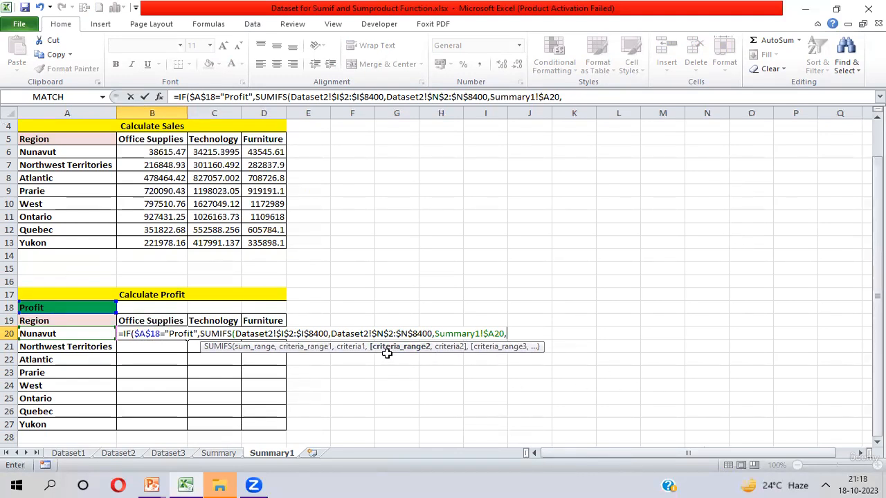
- Add the Dataset2 Product Category column $P$2:$P$8400 as the second criteria range, with absolute references
key("ctrl+Page_Up")
key("ctrl+Page_Up")
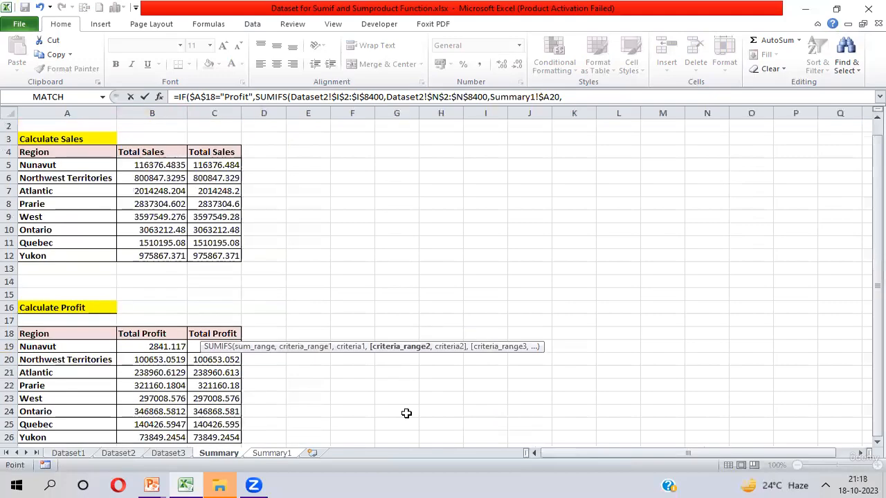
key("ctrl+Page_Up")
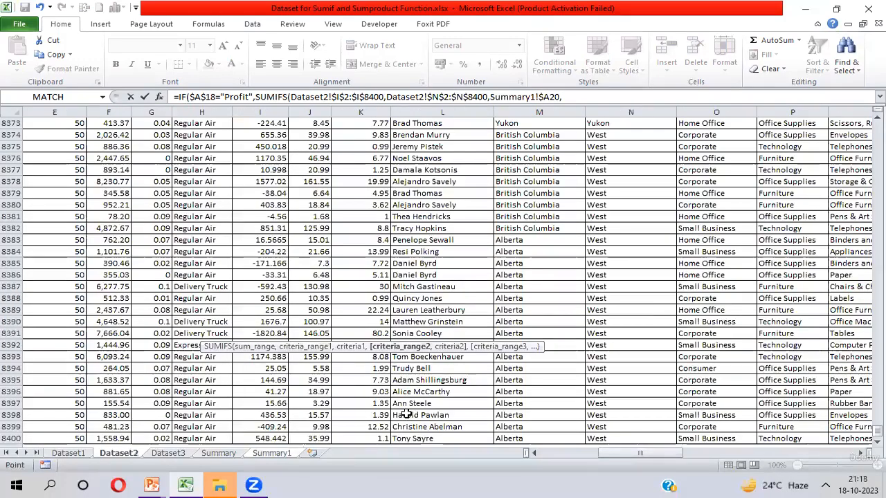
left_click(736, 312)
key("ctrl+Up")
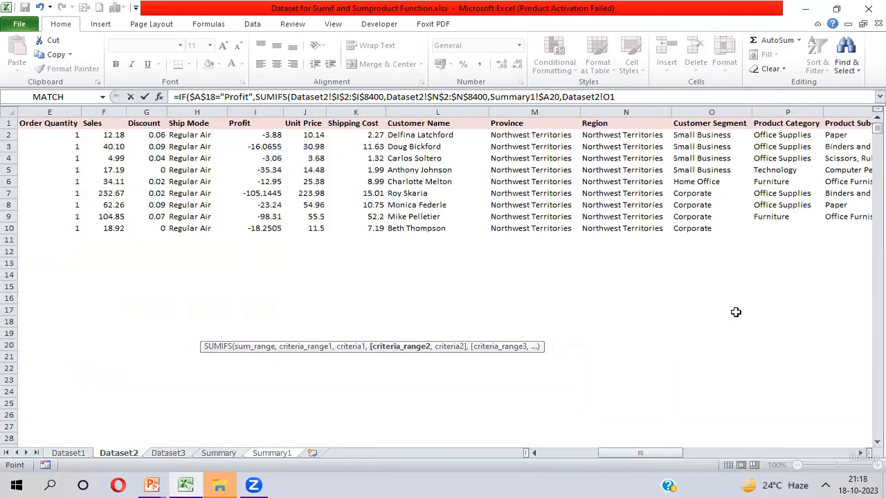
key("Down")
key("Right")
key("ctrl+shift+Down")
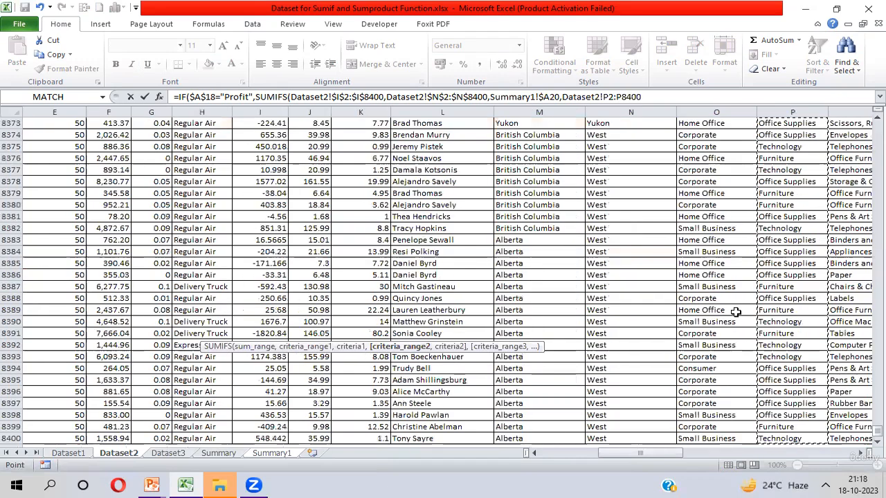
key("F4")
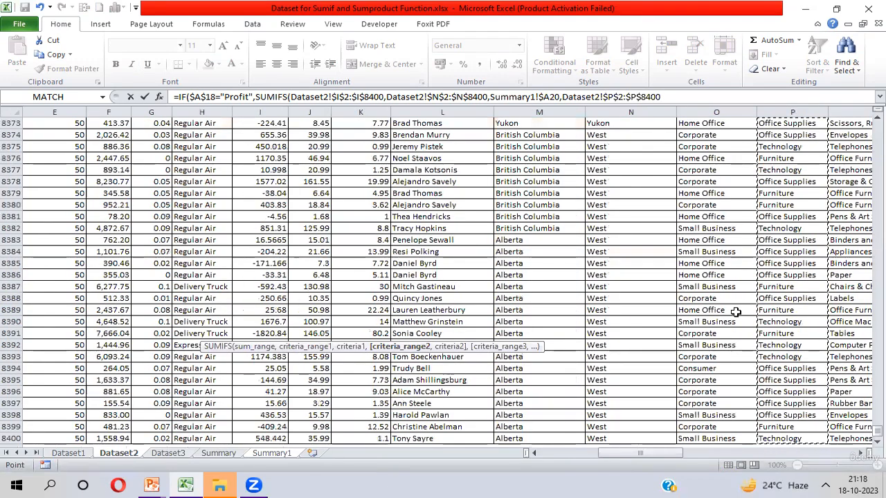
type(",")
- Use the Summary1 Office Supplies header as the second criterion, locked as B$19, and complete the IF formula in B20
key("ctrl+Page_Down")
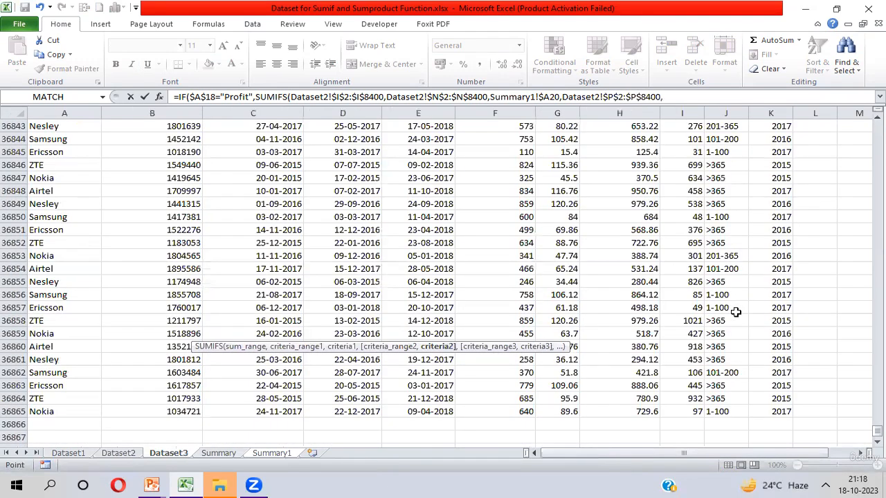
key("ctrl+Page_Down")
key("ctrl+Page_Down")
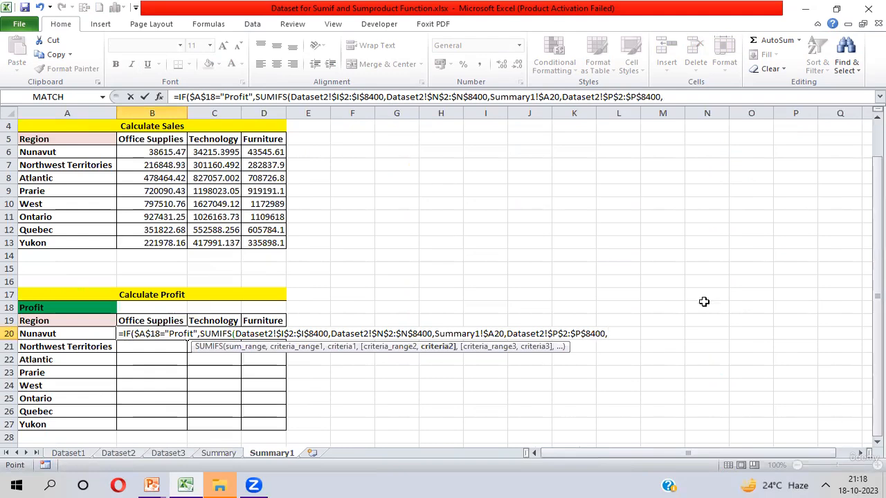
left_click(141, 317)
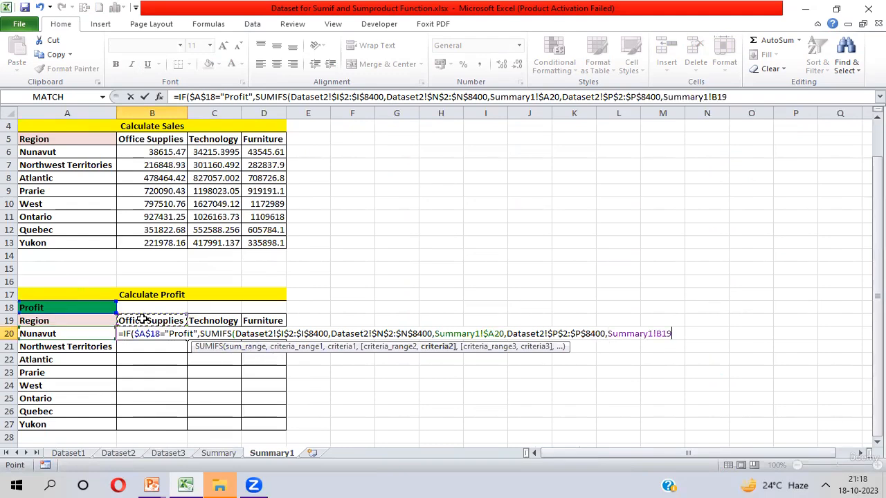
key("F4")
key("F4")
type(")")
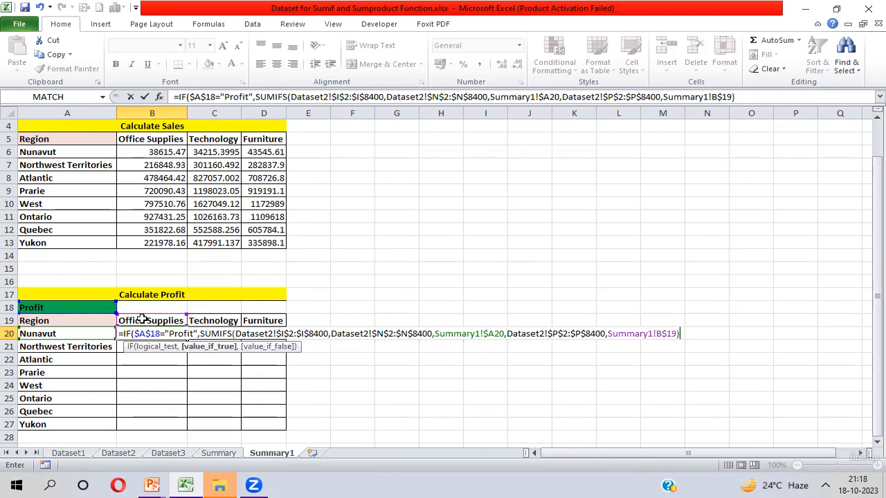
type(")")
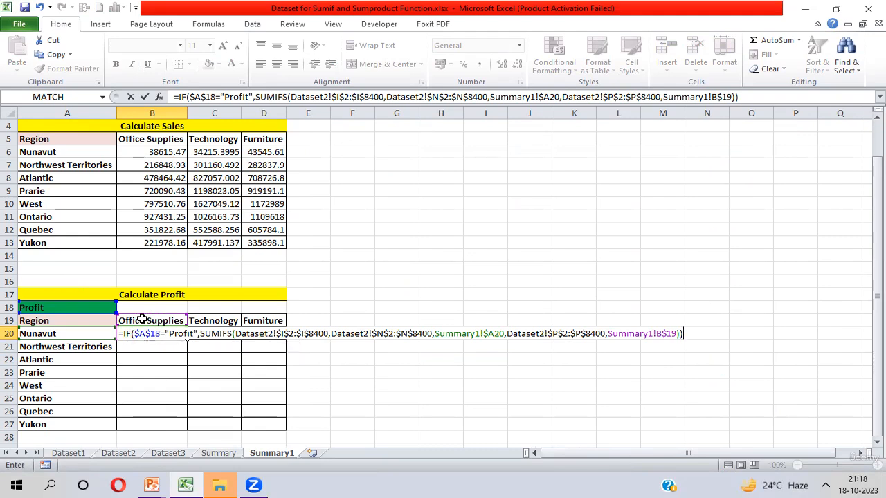
key("Return")
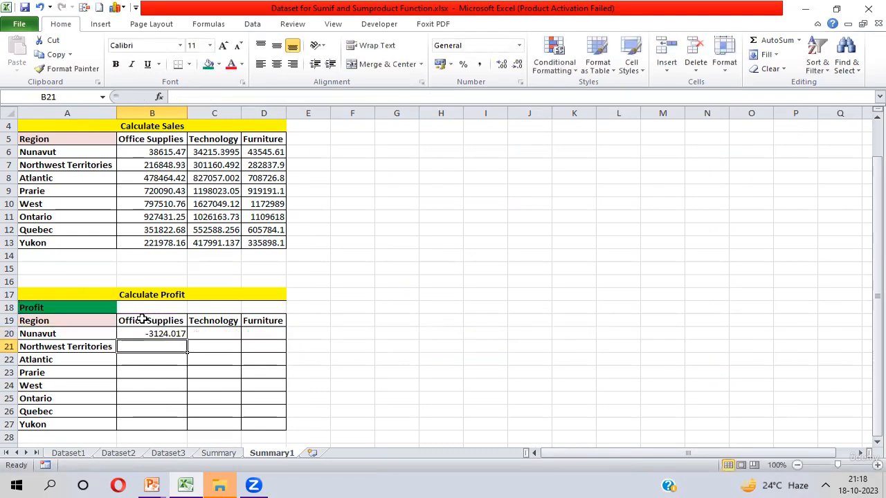
- Fill the IF/SUMIFS formula from B20 across and down the whole Calculate Profit table, B20:D27
key("Up")
key("shift+Right")
key("shift+Right")
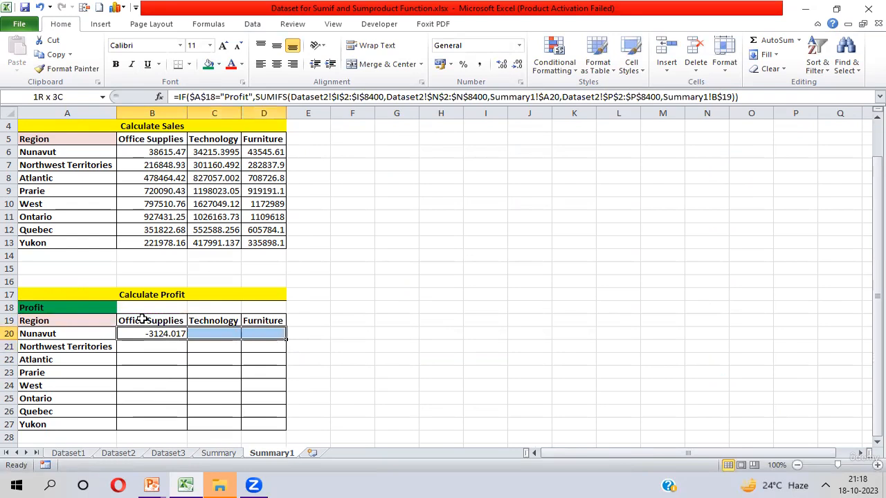
key("shift+Down")
key("shift+Down")
key("shift+Down")
key("shift+Down")
key("shift+Down")
key("shift+Down")
key("shift+Down")
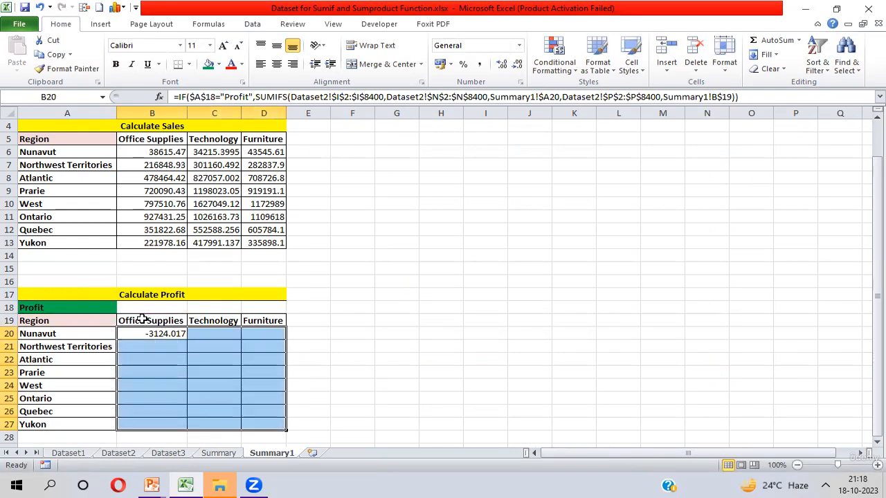
key("ctrl+r")
key("ctrl+d")
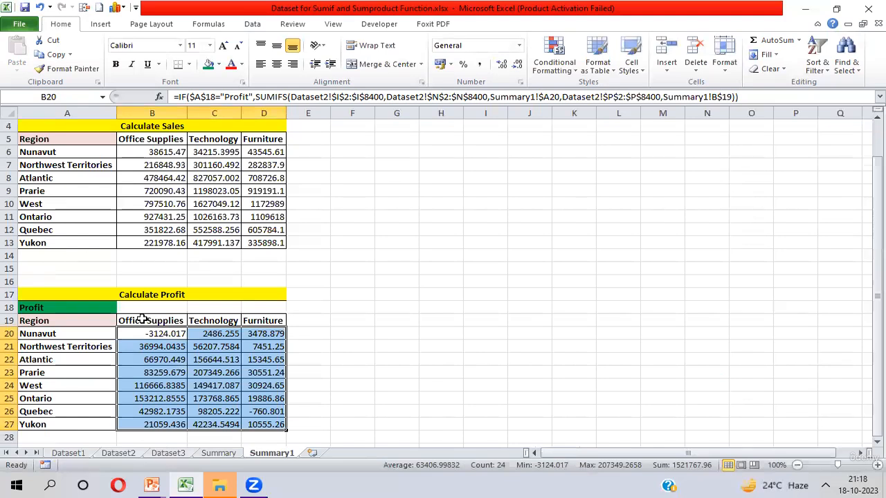
- Choose Loss in the Profit/Loss dropdown in A18, above the Calculate Profit table's Region header
key("Up")
key("Up")
key("Left")
key("alt+Down")
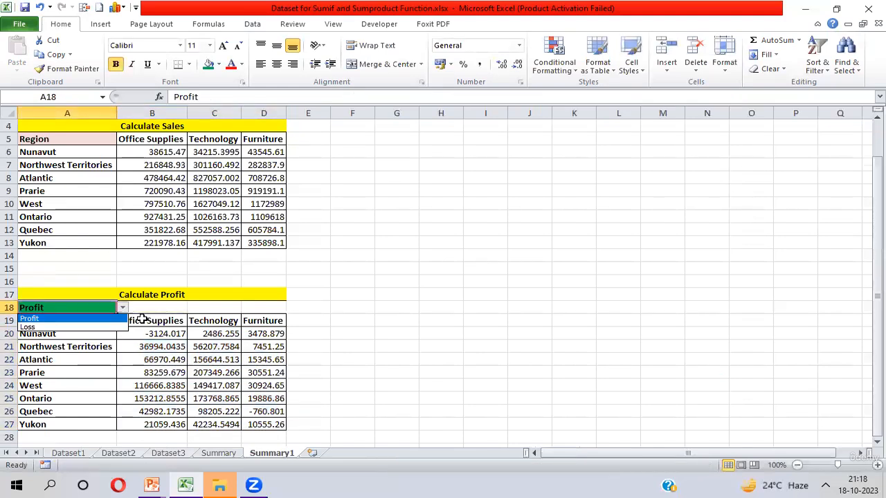
key("Down")
key("Return")
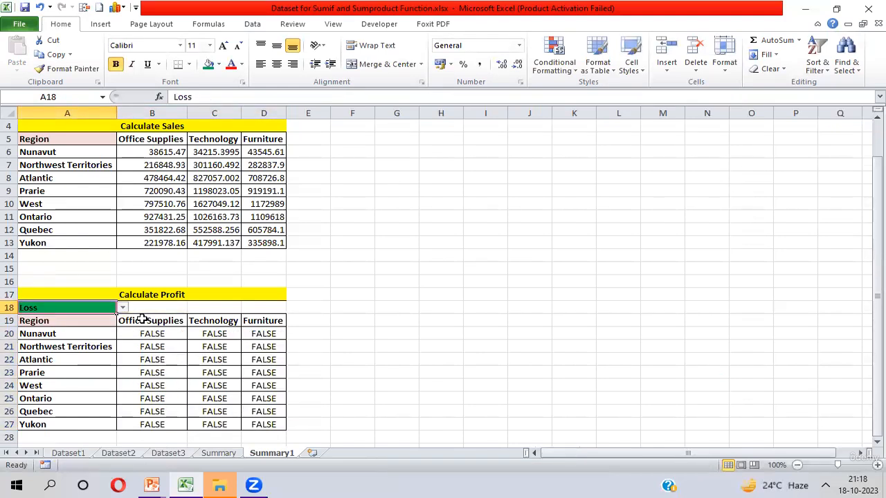
- Examine the Calculate Profit formula's "Profit" test and SUMIFS argument against the dropdown value in A18
key("Down")
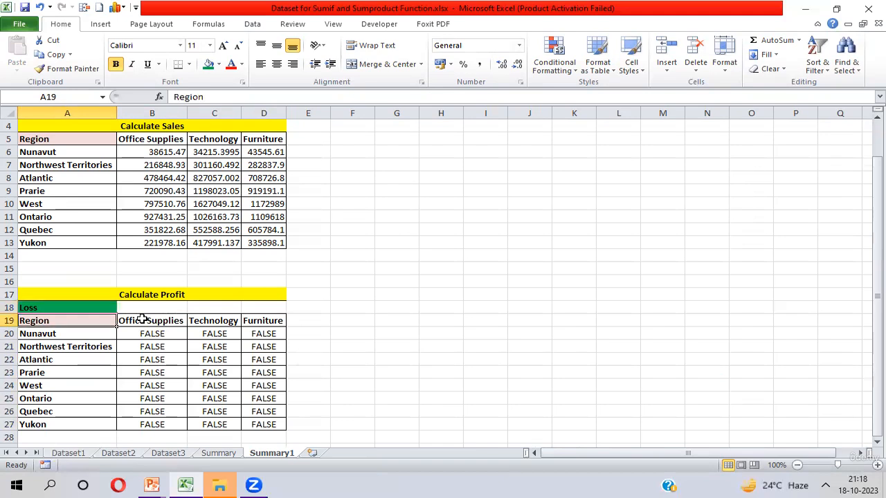
key("Down")
key("Right")
key("shift+Right")
key("shift+Right")
key("ctrl+shift+Down")
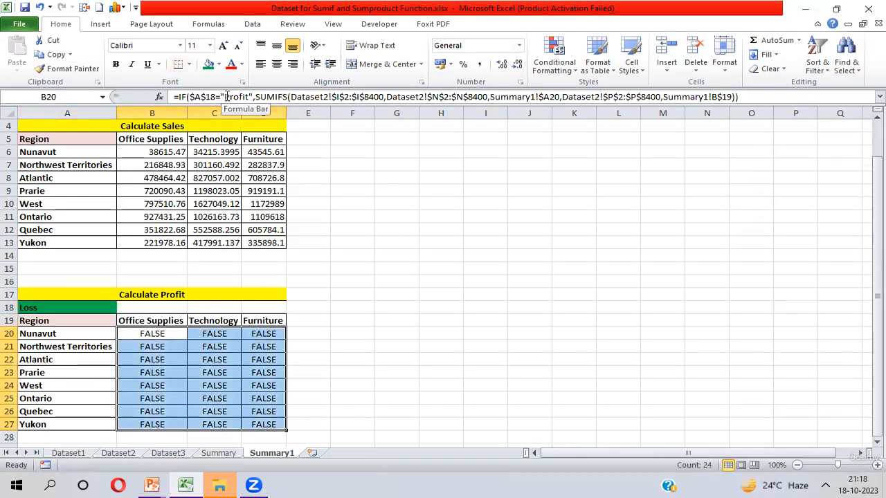
left_click_drag(224, 97, 249, 97)
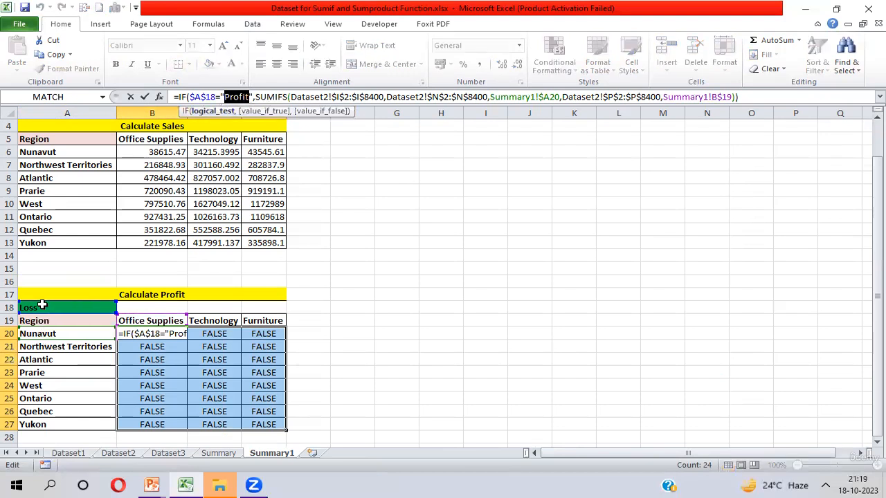
left_click_drag(256, 98, 784, 97)
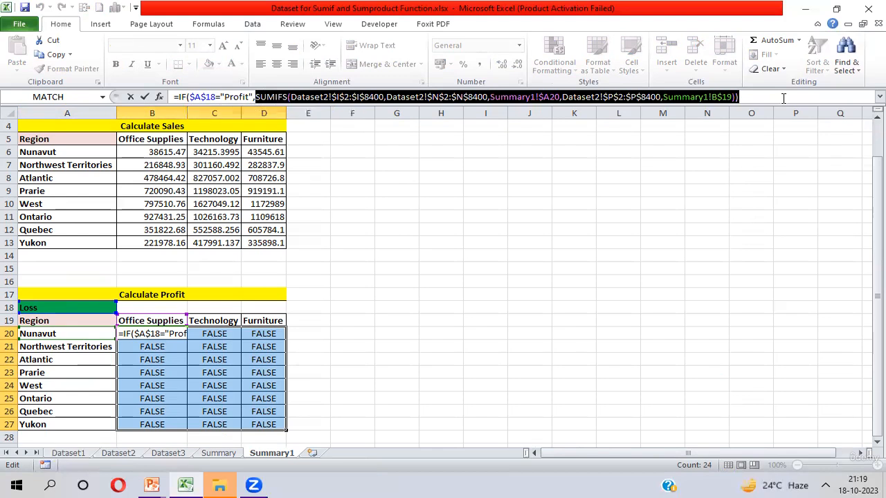
key("Return")
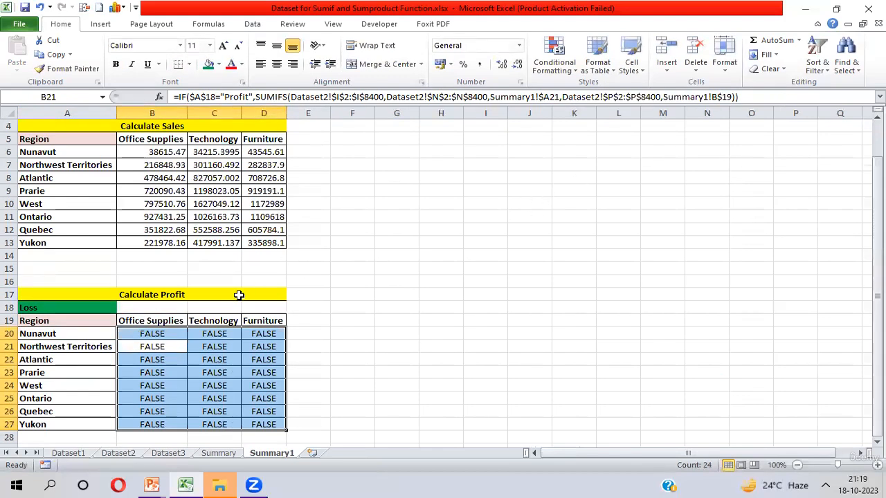
left_click(60, 306)
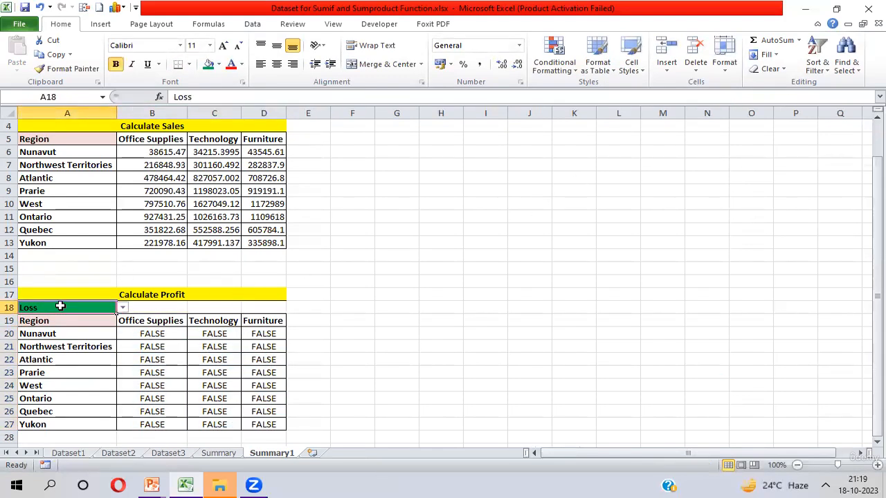
- Append ,0 to the end of the IF formula in B20 as its value-if-false argument
left_click(155, 335)
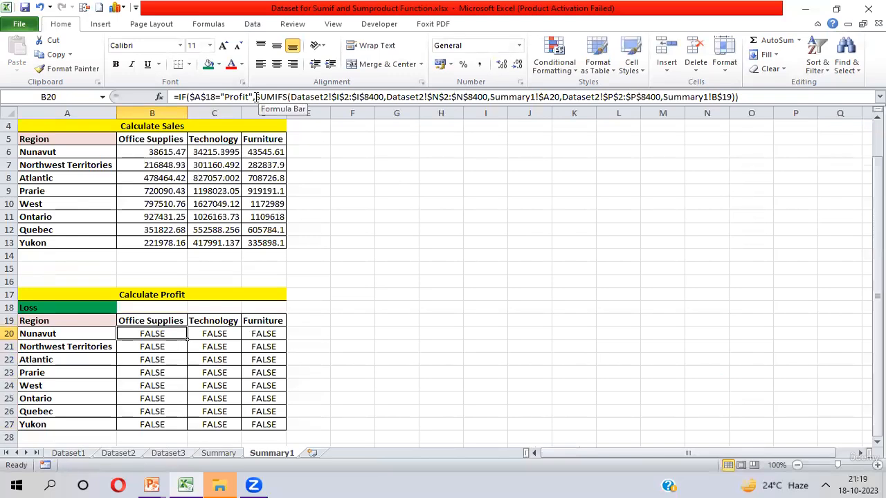
left_click(255, 97)
key("shift+End")
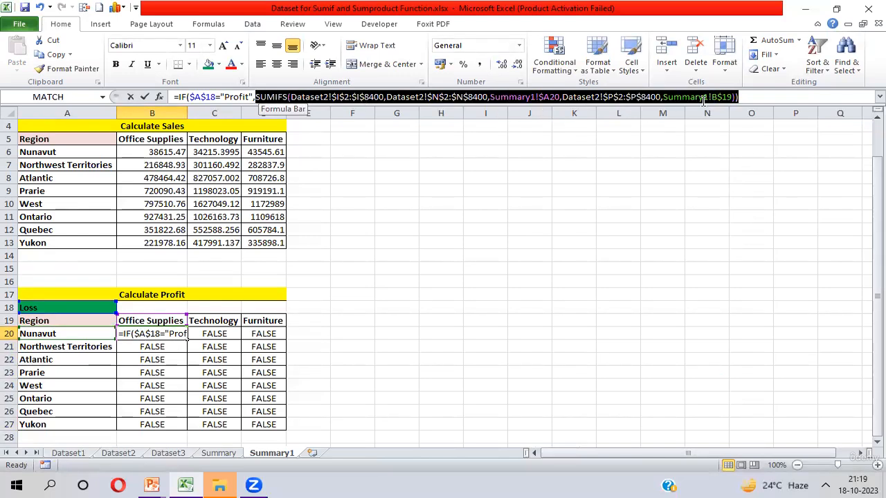
key("shift+Home")
key("shift+End")
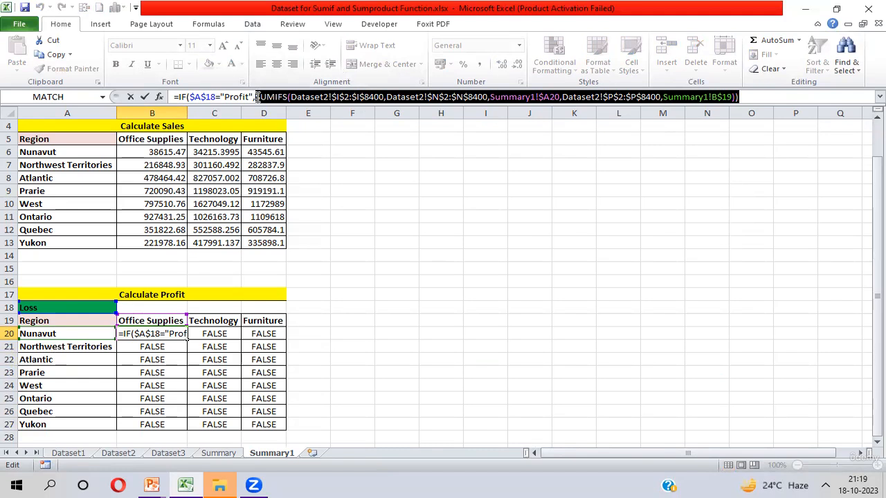
left_click_drag(257, 97, 639, 104)
left_click(752, 96)
type(",")
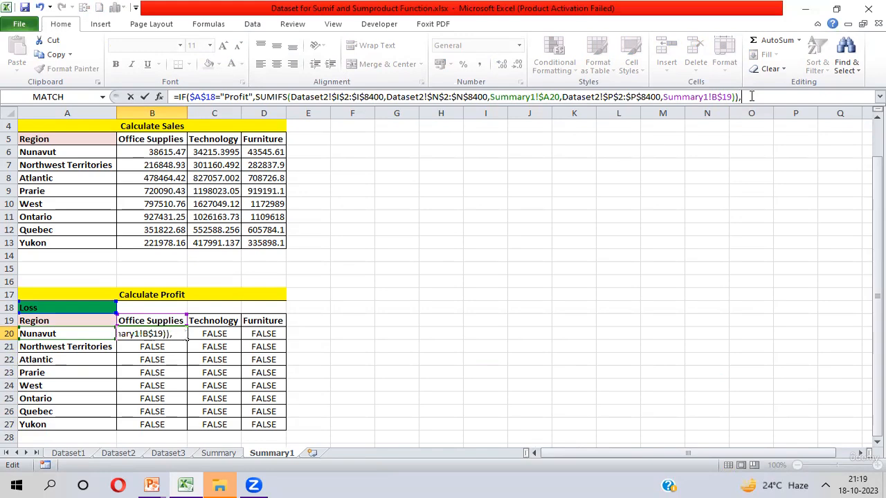
type("0")
key("Return")
key("Return")
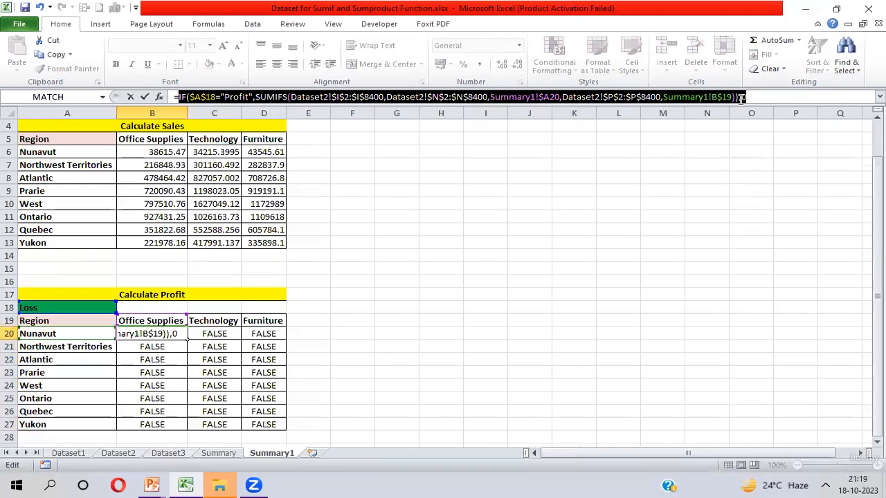
- Remove the surplus closing parenthesis before ,0 in the B20 formula and enter the corrected formula
left_click(740, 98)
key("BackSpace")
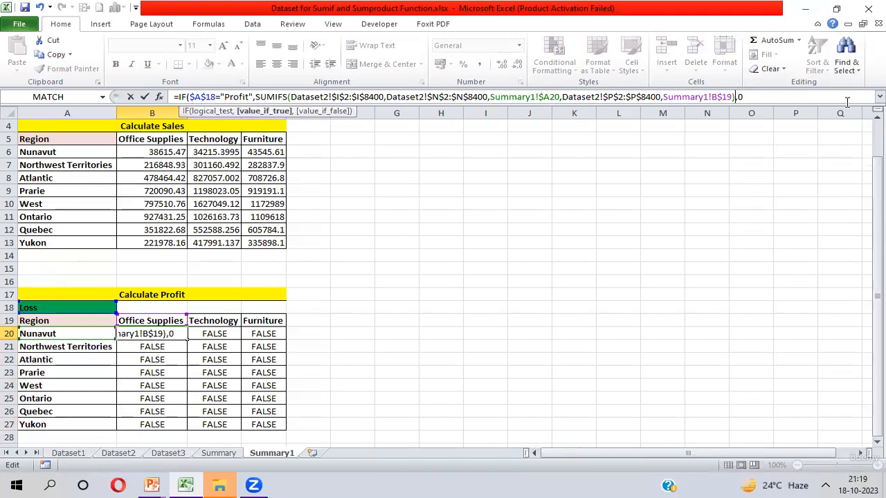
key("Return")
key("Return")
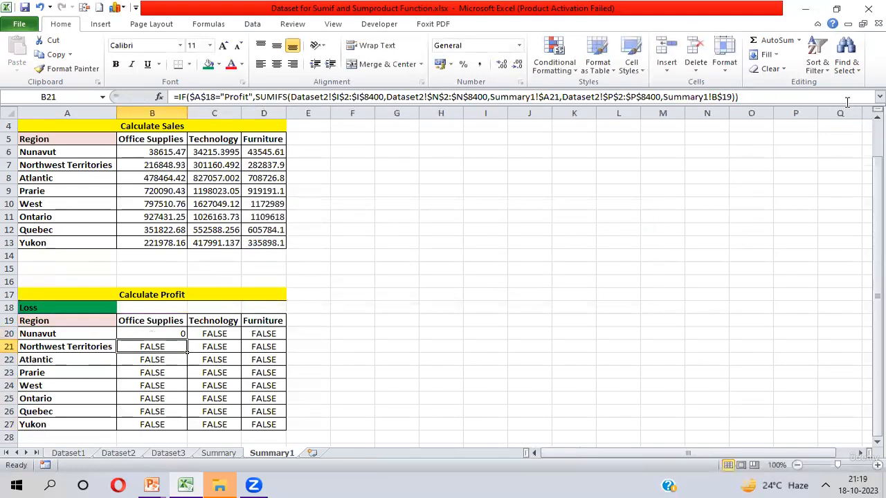
- Copy the corrected B20 formula with its 0 fallback across and down through B20:D27
key("Up")
key("shift+Down")
key("shift+Down")
key("shift+Down")
key("shift+Down")
key("shift+Down")
key("shift+Down")
key("shift+Down")
key("shift+Right")
key("shift+Right")
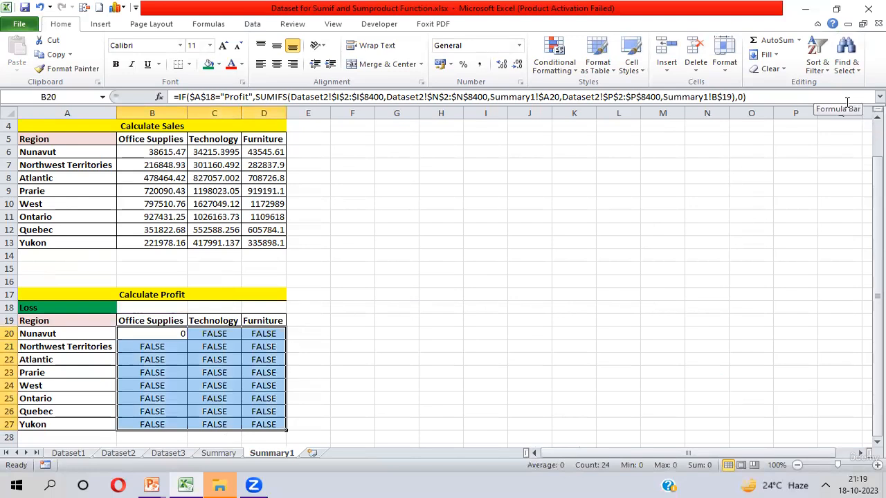
key("ctrl+r")
key("ctrl+d")
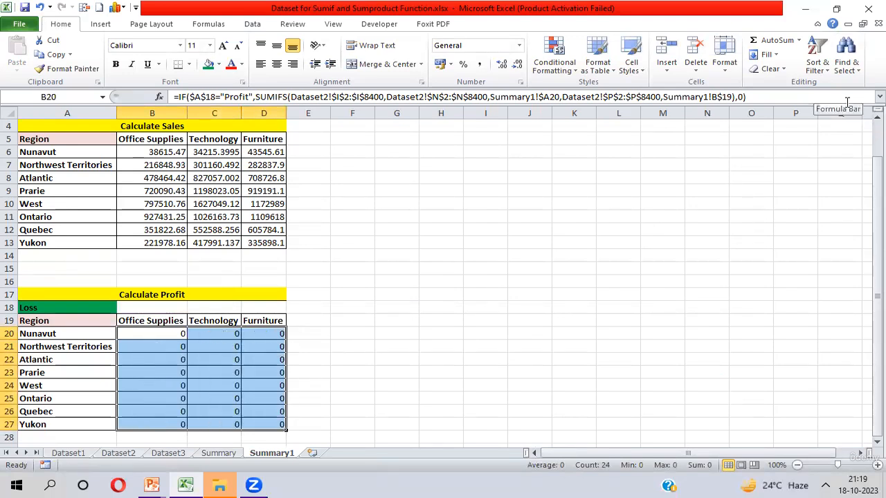
- Test the A18 dropdown by switching it to Profit and back to Loss
key("Up")
key("Up")
key("Left")
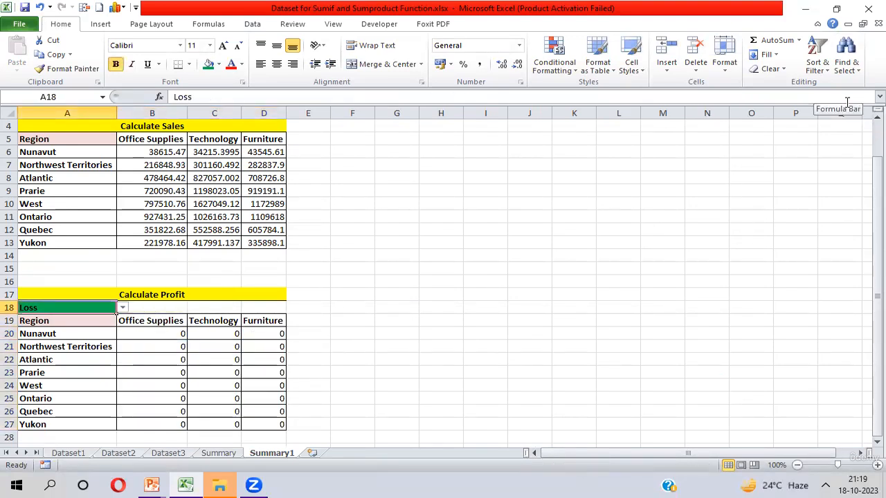
key("alt+Down")
key("Up")
key("Return")
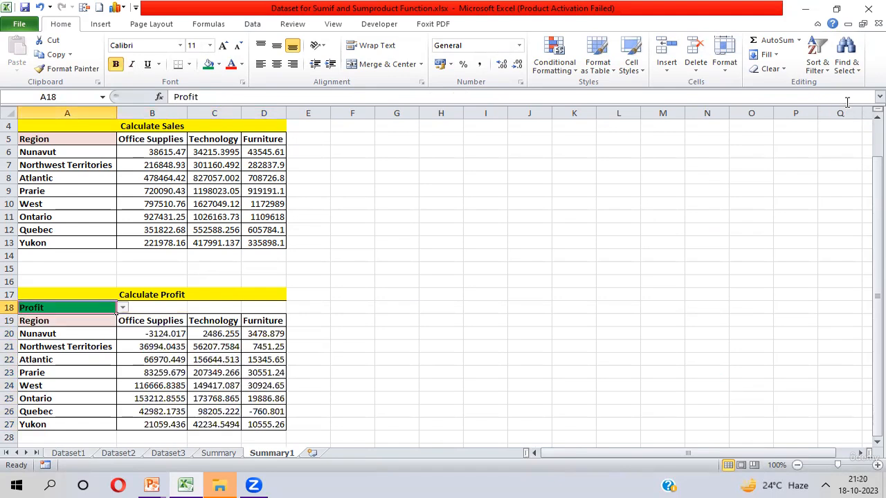
key("alt+Down")
key("Down")
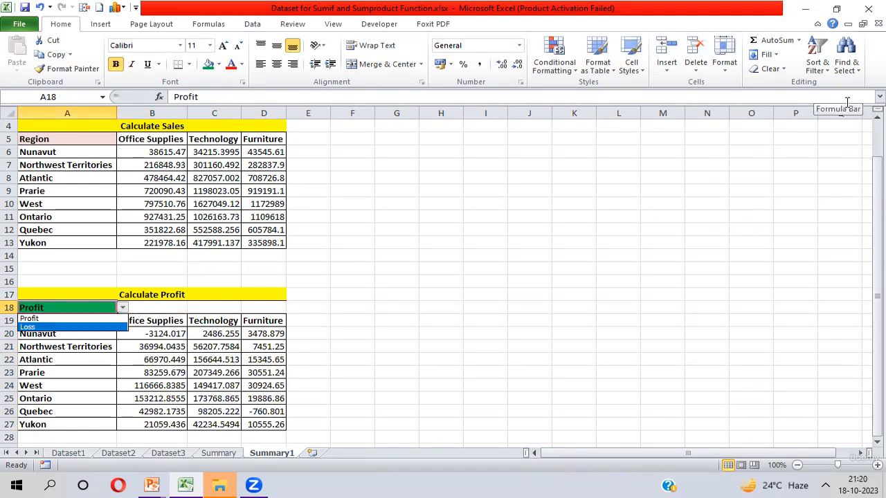
key("Return")
- Review the B20 formula's three IF arguments: the $A$18="Profit" test, the SUMIFS result and the 0 fallback
key("Down")
key("Down")
key("Right")
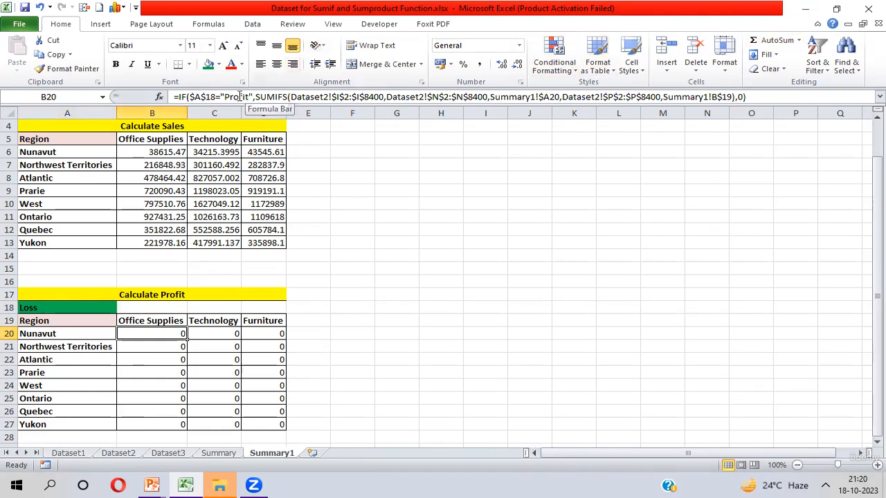
left_click_drag(259, 97, 751, 98)
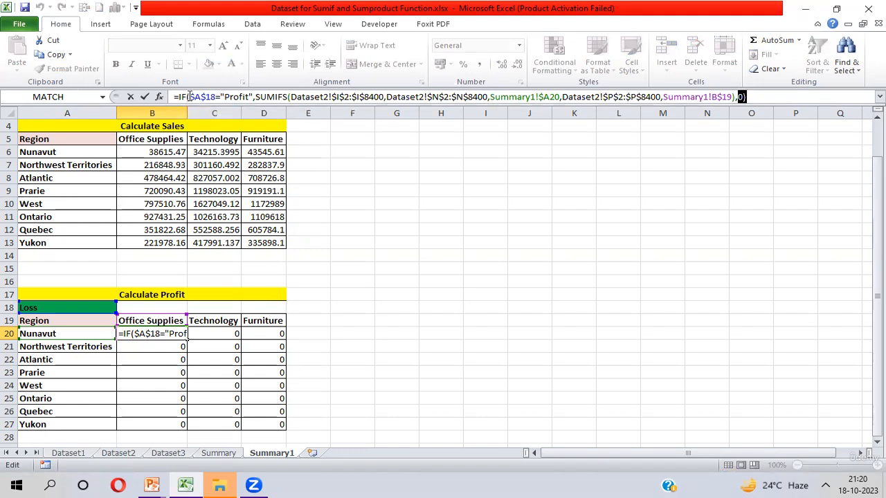
left_click_drag(189, 97, 254, 97)
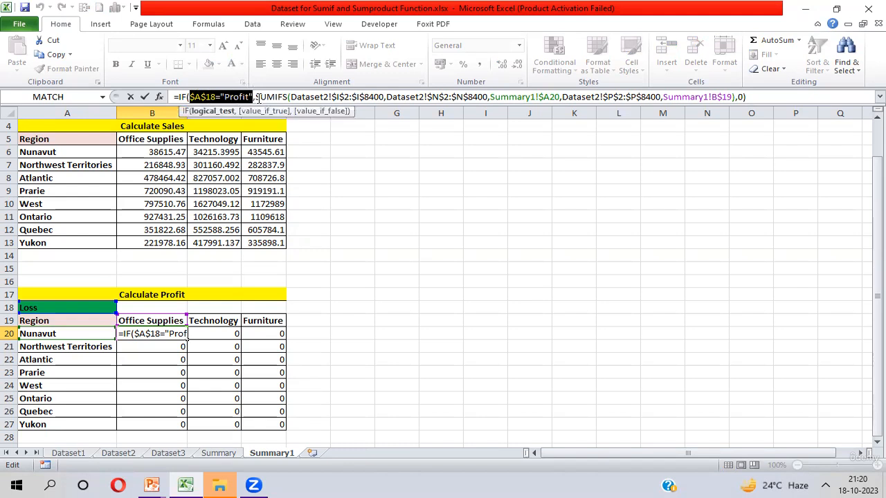
left_click_drag(256, 97, 734, 97)
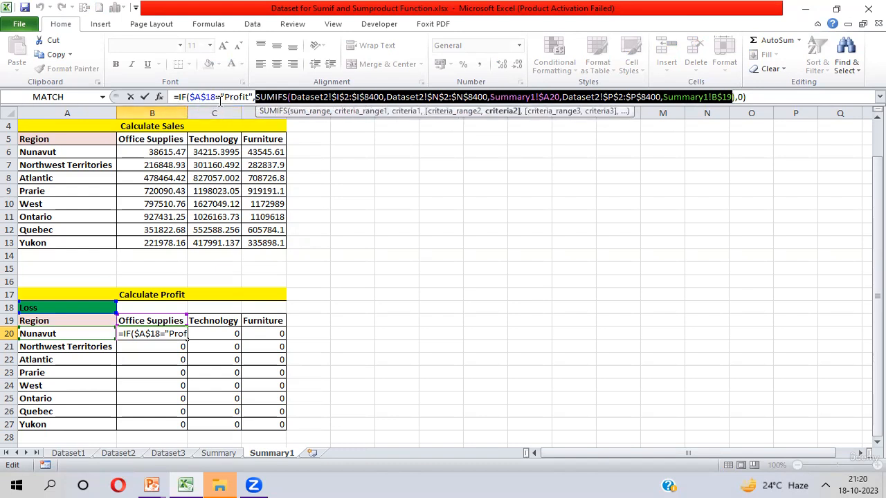
left_click(738, 97)
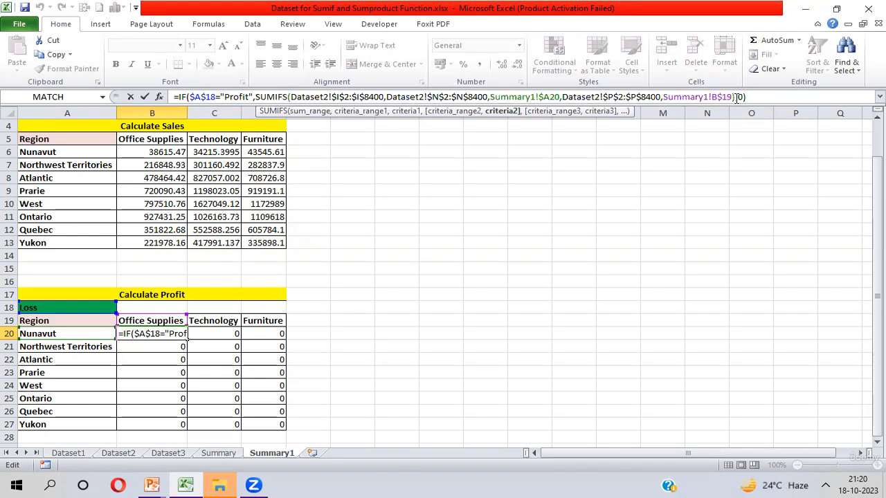
left_click_drag(735, 97, 758, 98)
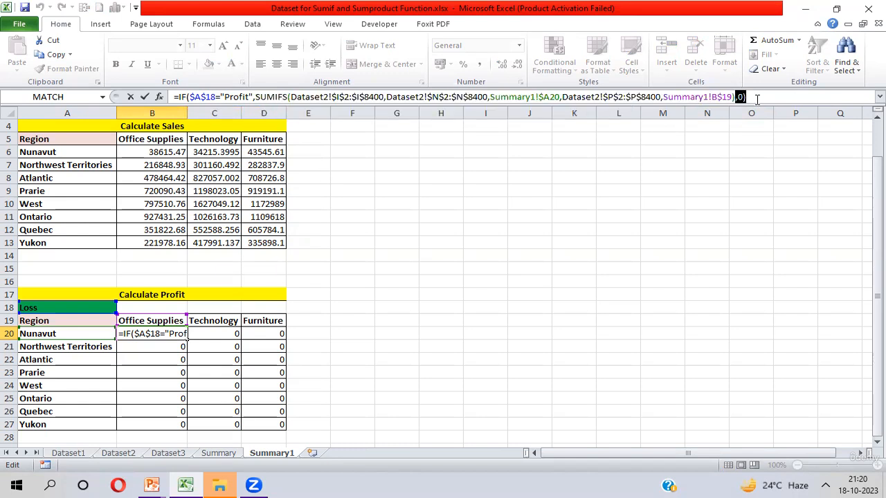
key("Return")
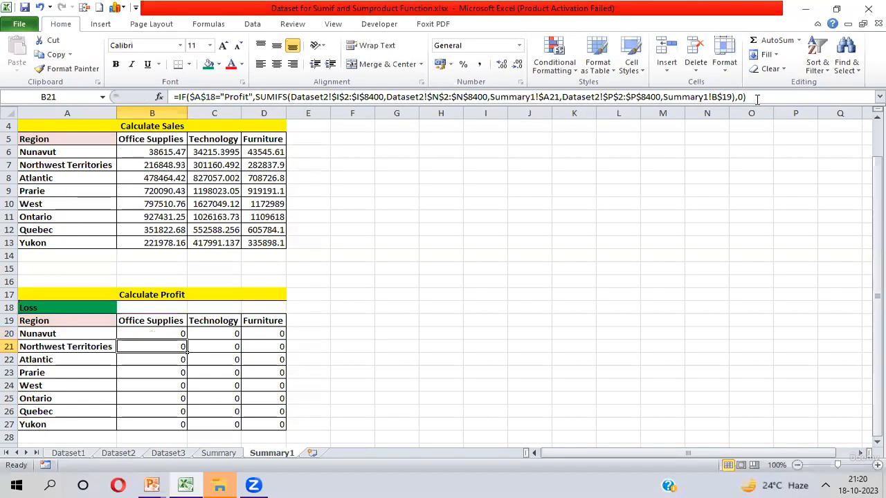
left_click(56, 307)
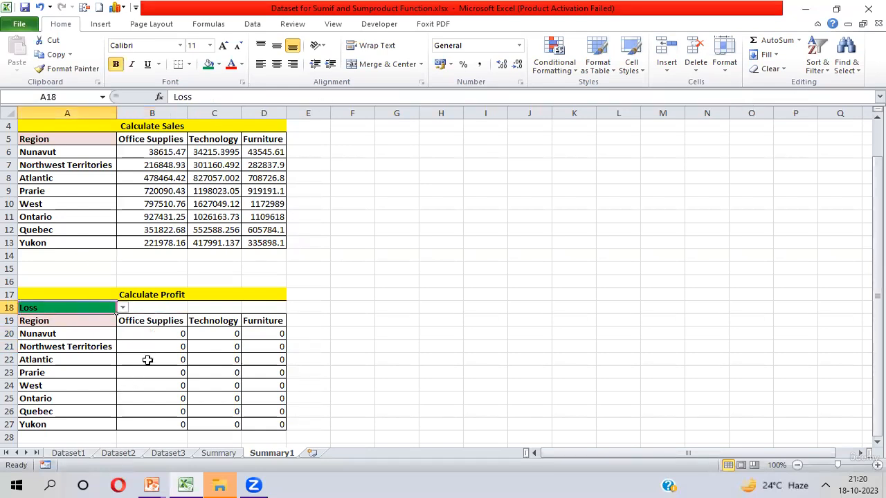
left_click(170, 335)
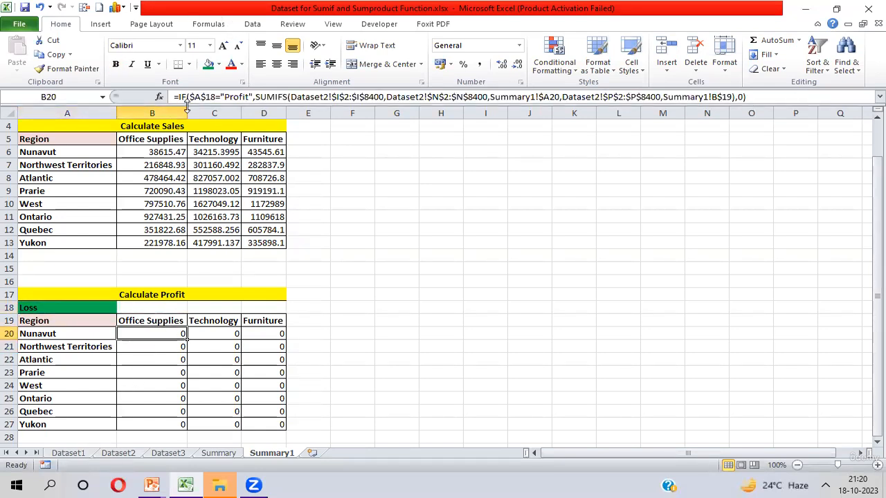
left_click_drag(193, 97, 253, 95)
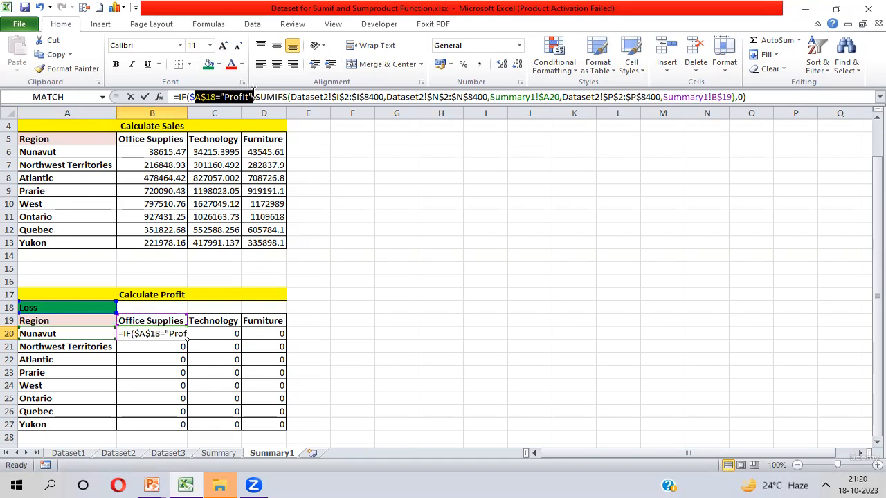
key("Return")
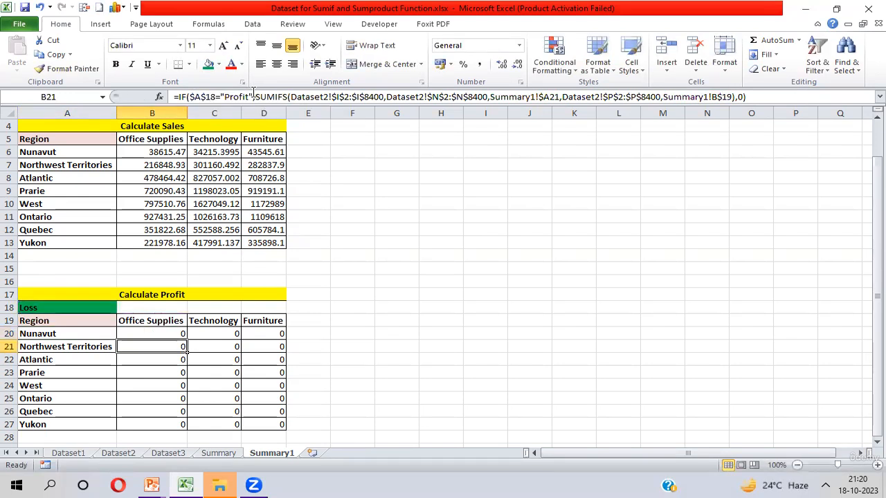
key("Up")
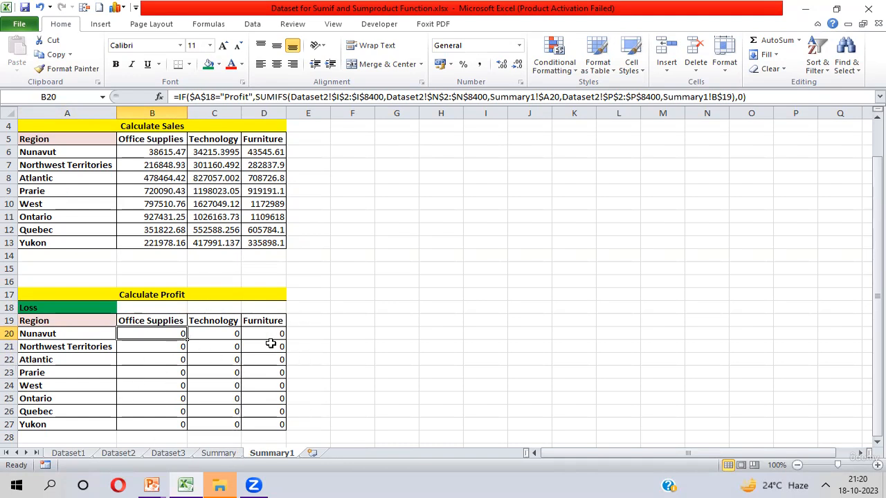
- Replace the 0 fallback in the B20 IF formula with the start of a second SUMIFS function
left_click(750, 97)
key("BackSpace")
key("BackSpace")
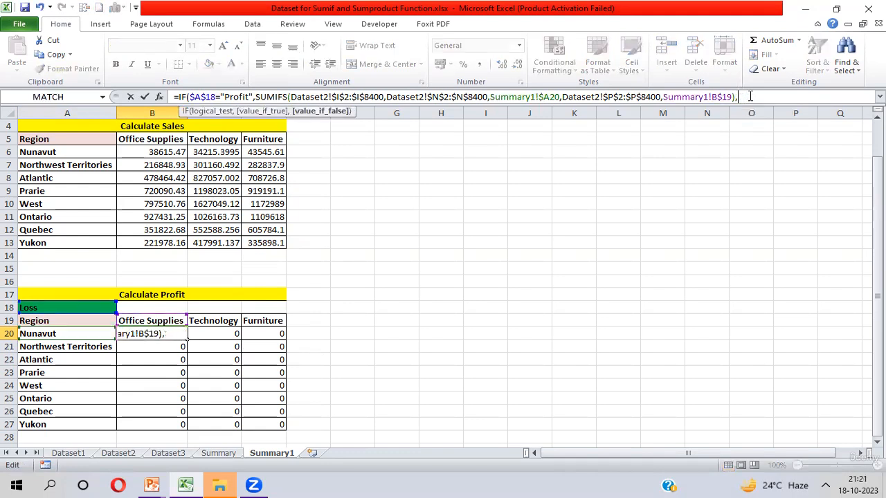
type("Sumifs")
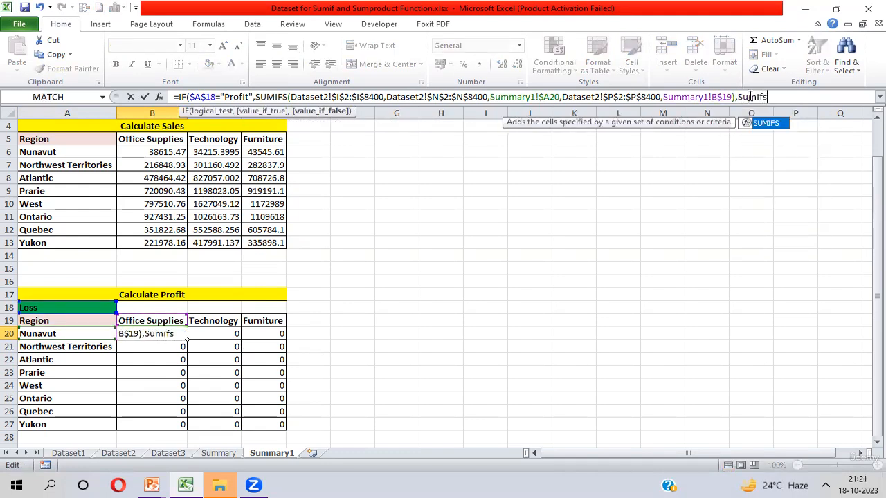
key("Tab")
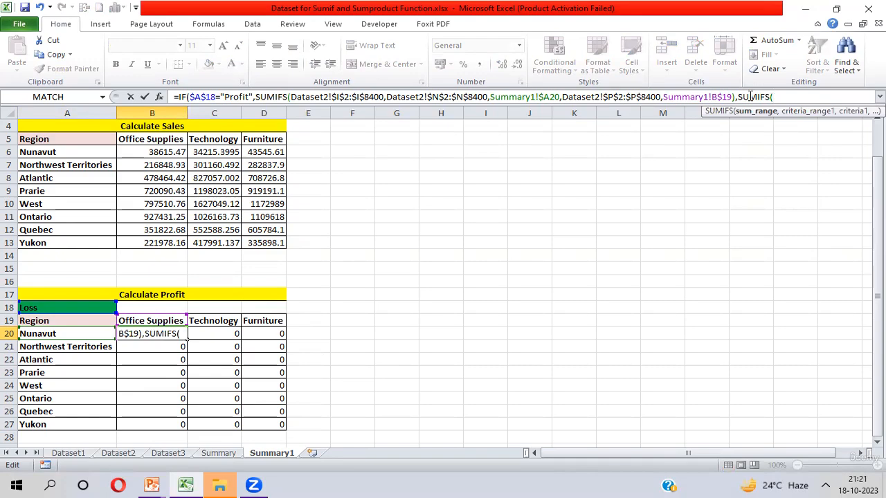
- Set the second SUMIFS sum range to the Dataset2 Profit column as the absolute range $I$2:$I$8400
key("ctrl+Page_Up")
key("ctrl+Page_Up")
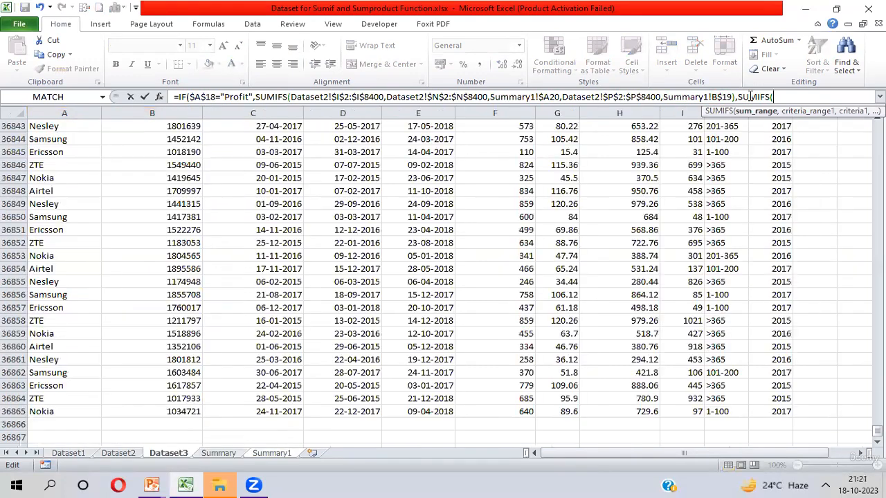
key("ctrl+Page_Up")
key("ctrl+Page_Up")
key("ctrl+Page_Down")
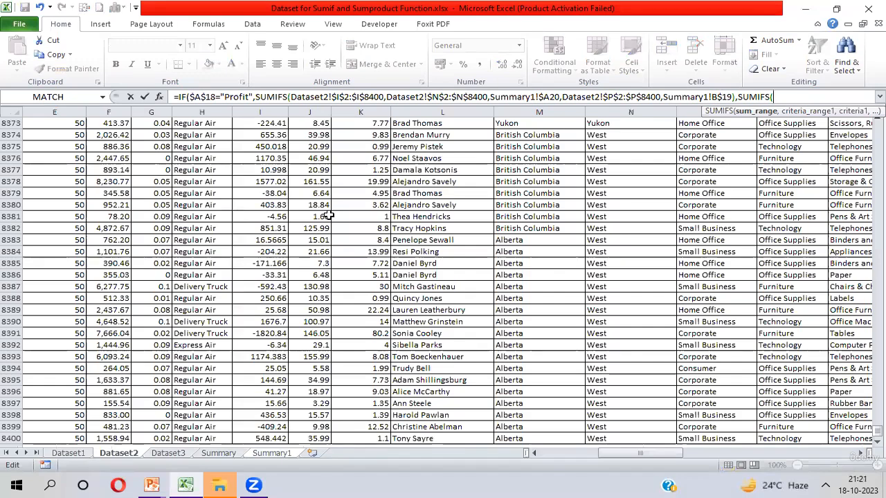
left_click(248, 204)
key("ctrl+Left")
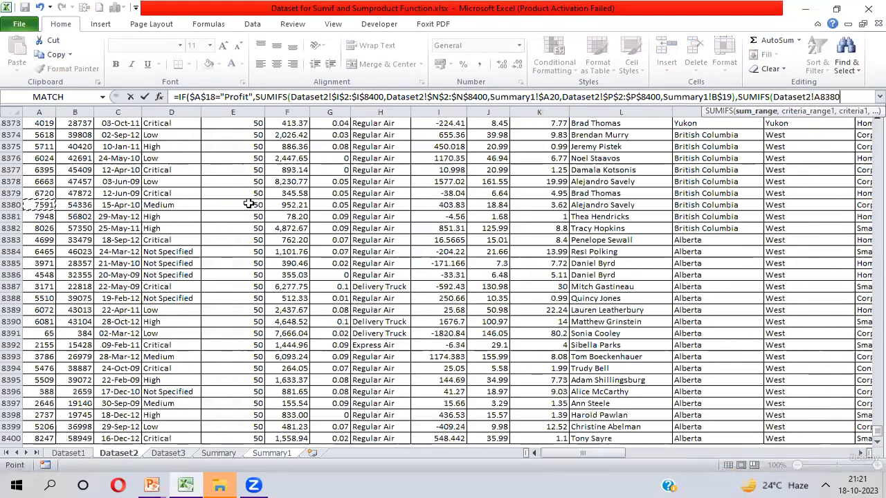
key("ctrl+Up")
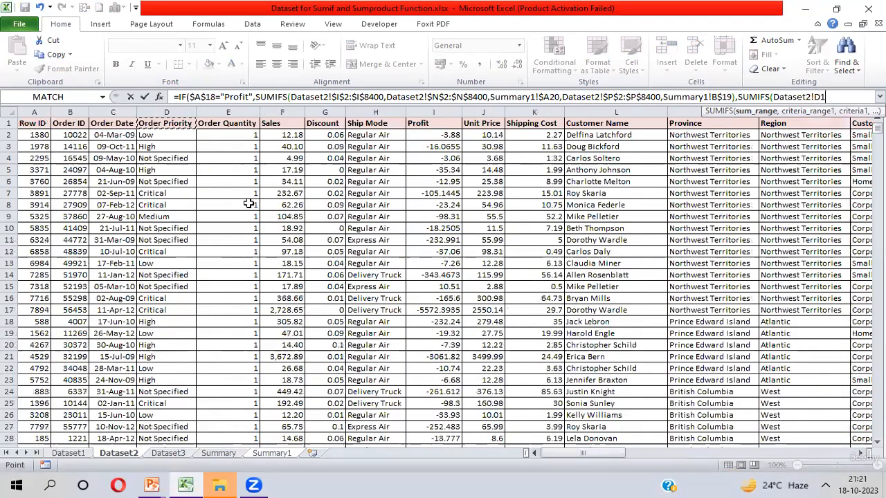
key("Right")
key("Right")
key("Right")
key("Right")
key("Right")
key("Right")
key("Right")
key("Right")
key("Down")
key("ctrl+shift+Down")
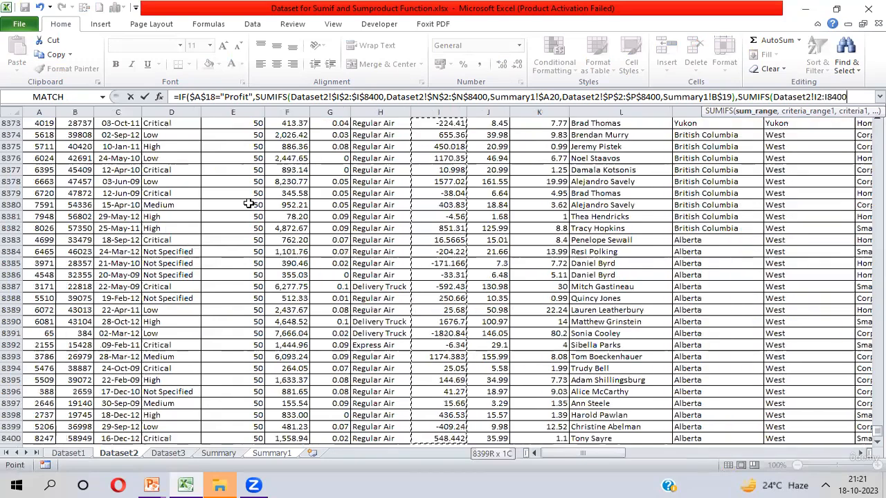
key("F4")
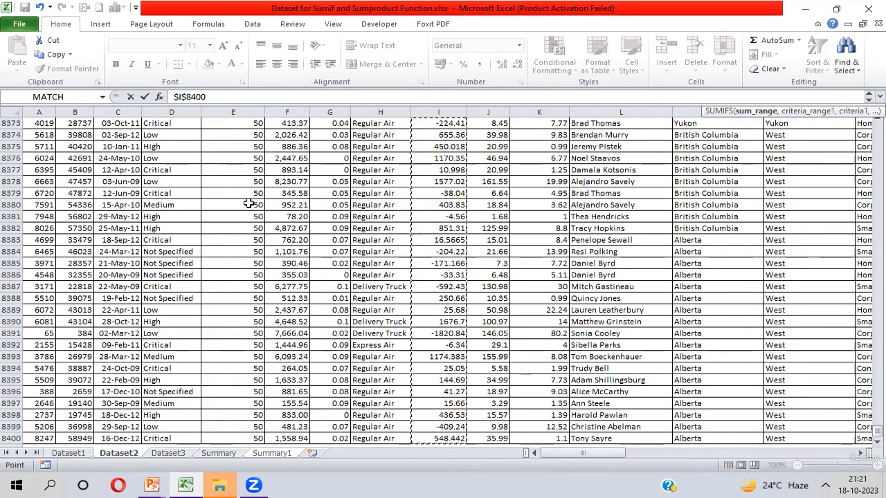
type(",")
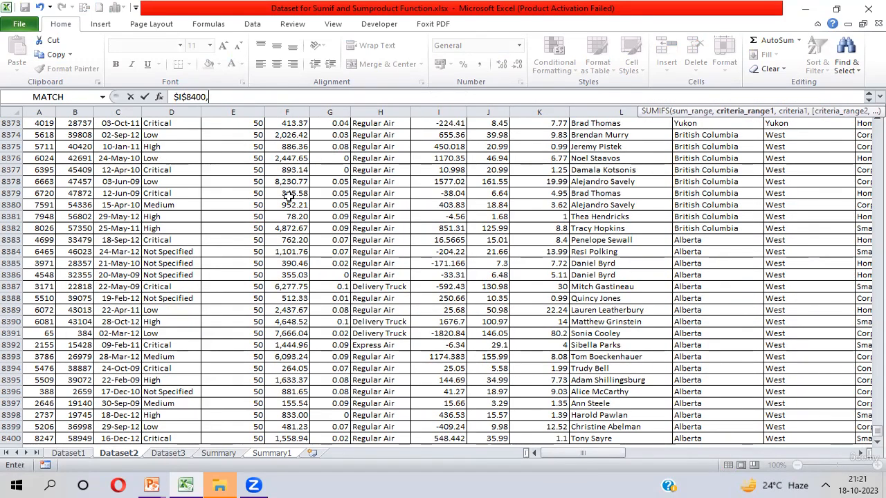
- Add the Dataset2 Region column $N$2:$N$8400 as the first criteria range and enlarge the formula bar to show the whole formula
left_click(616, 192)
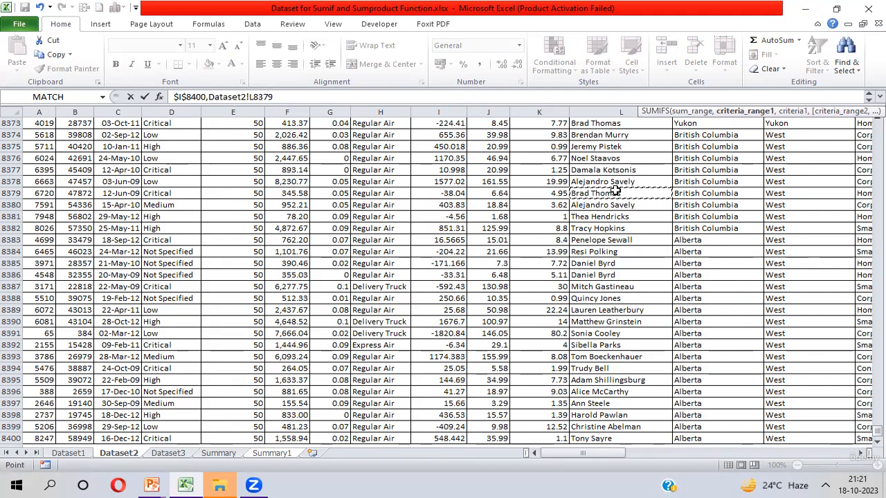
key("ctrl+Up")
key("Right")
key("Right")
key("Down")
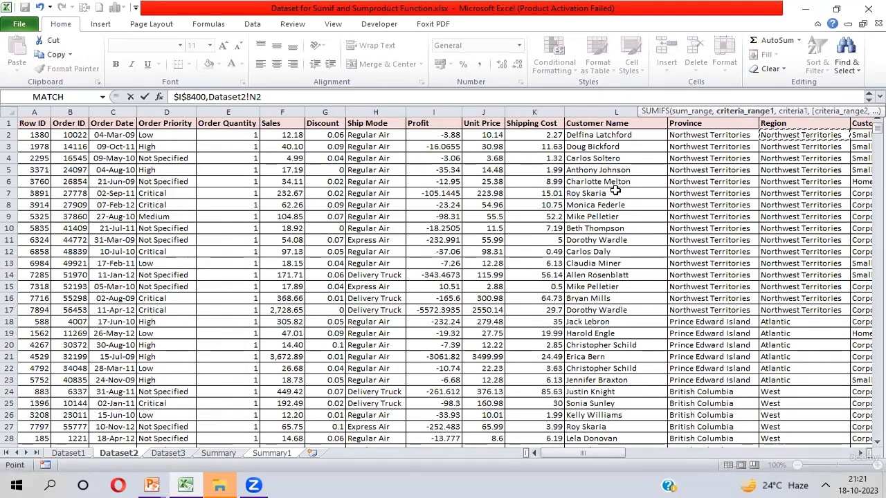
key("ctrl+shift+Down")
key("F4")
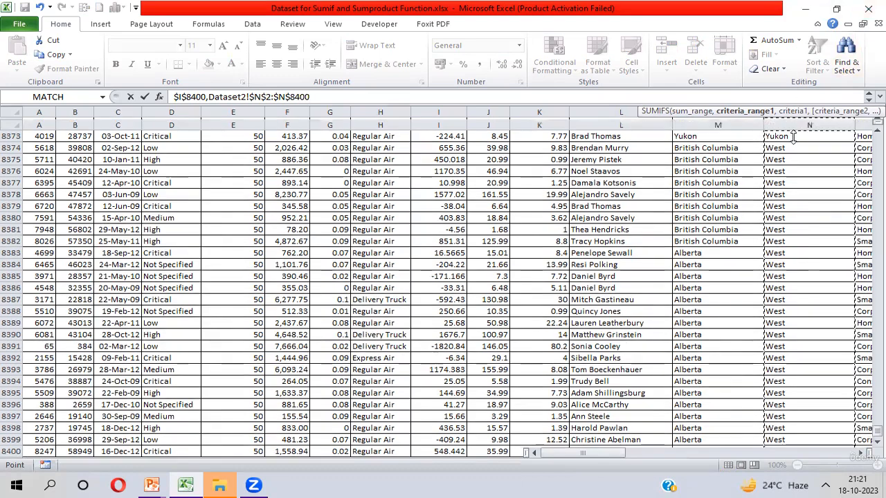
left_click_drag(794, 101, 794, 143)
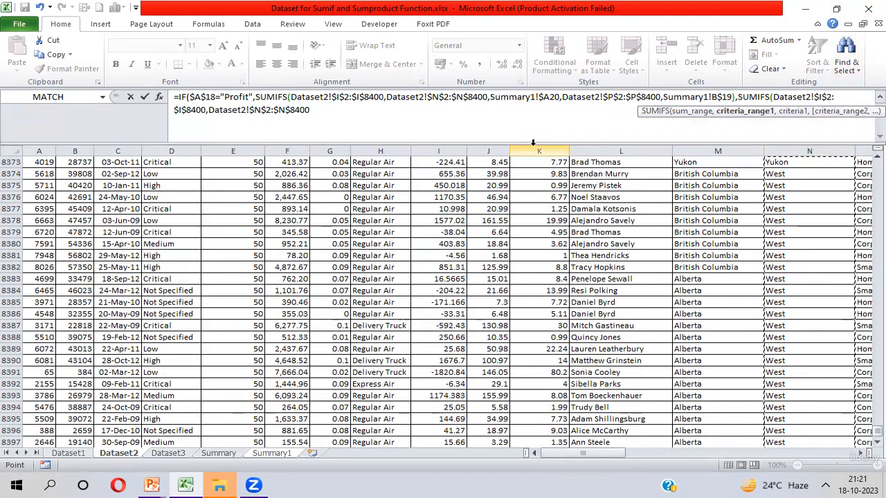
type(",")
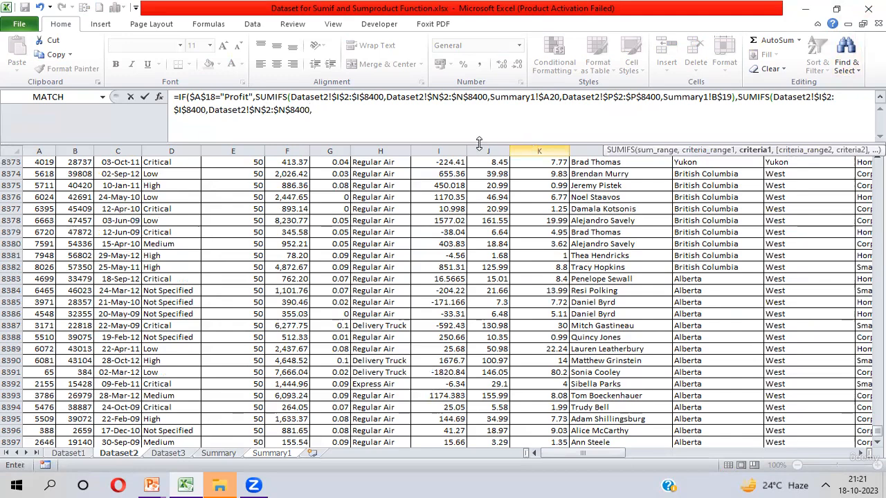
left_click_drag(247, 109, 313, 109)
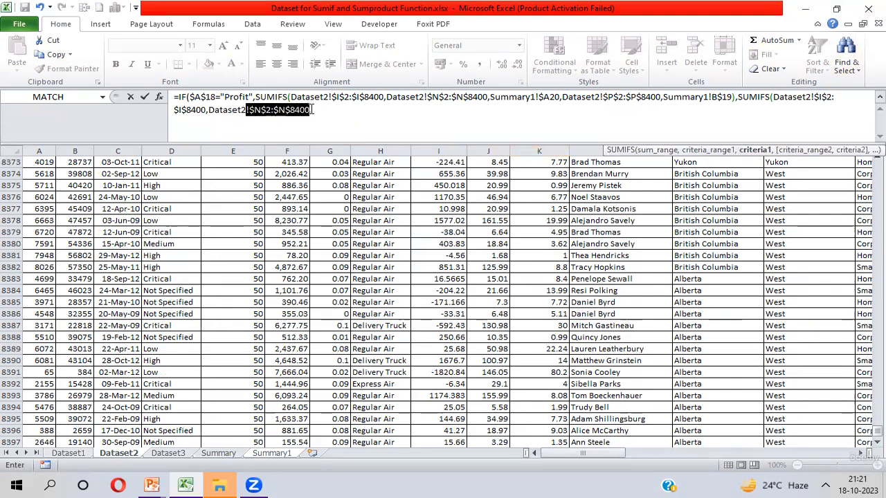
left_click(313, 110)
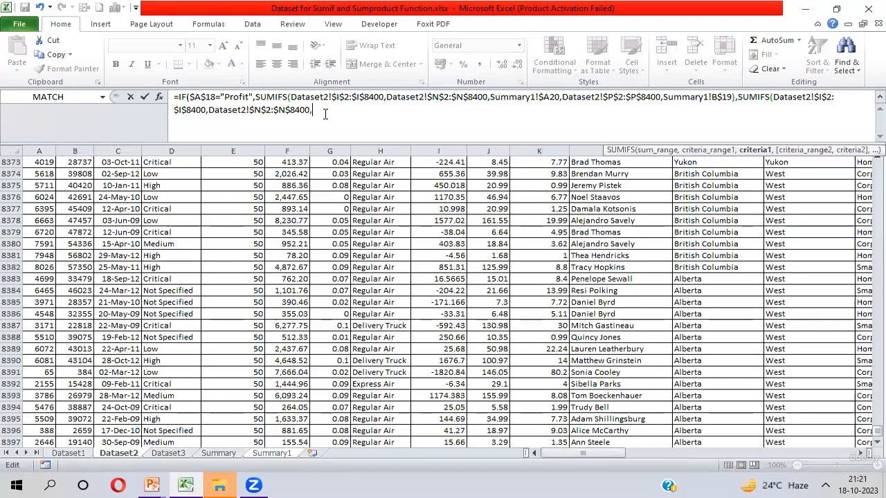
- Add the Summary1 region cell as the first criterion of the second SUMIFS, with only its column locked as $A20
key("ctrl+Page_Down")
key("ctrl+Page_Down")
key("ctrl+Page_Down")
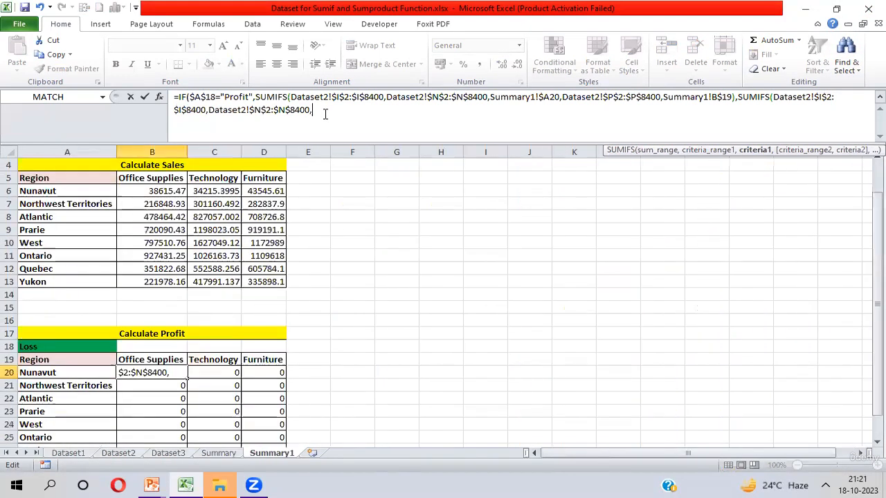
left_click(67, 375)
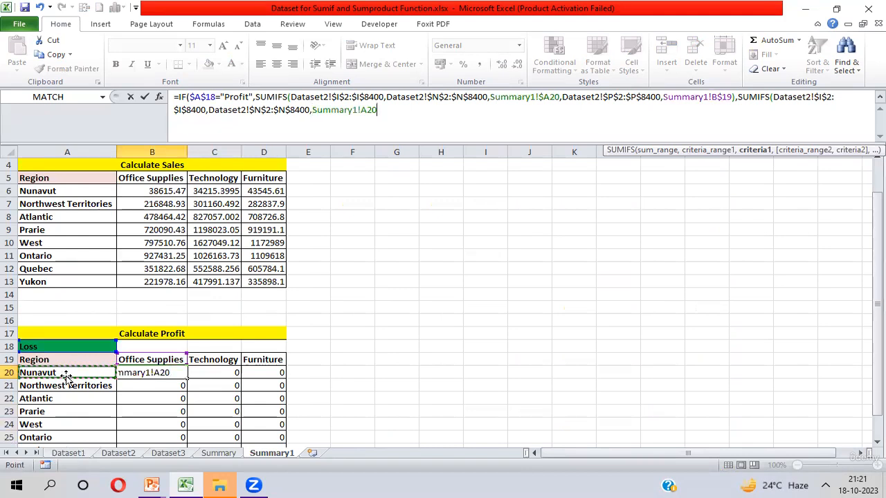
key("F4")
key("F4")
key("F4")
type(",")
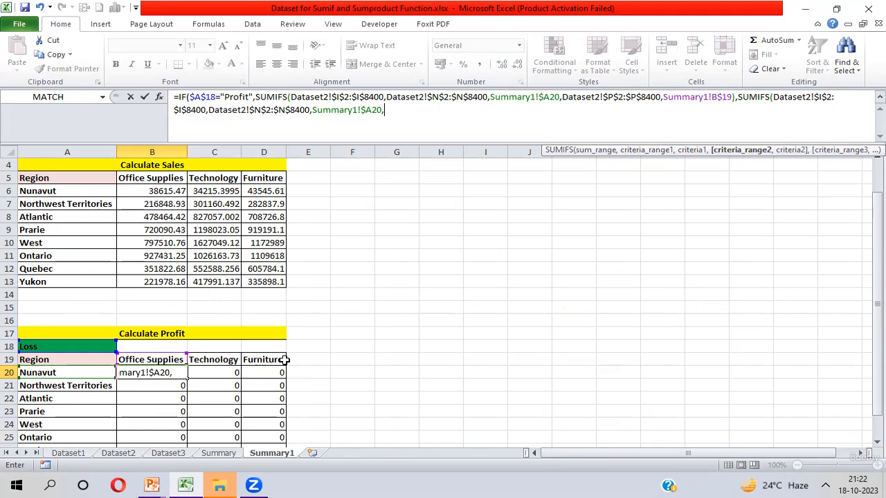
- Add the Dataset2 Product Category column as the second criteria range, locked as $P$2:$P$8400
key("ctrl+Page_Up")
key("ctrl+Page_Up")
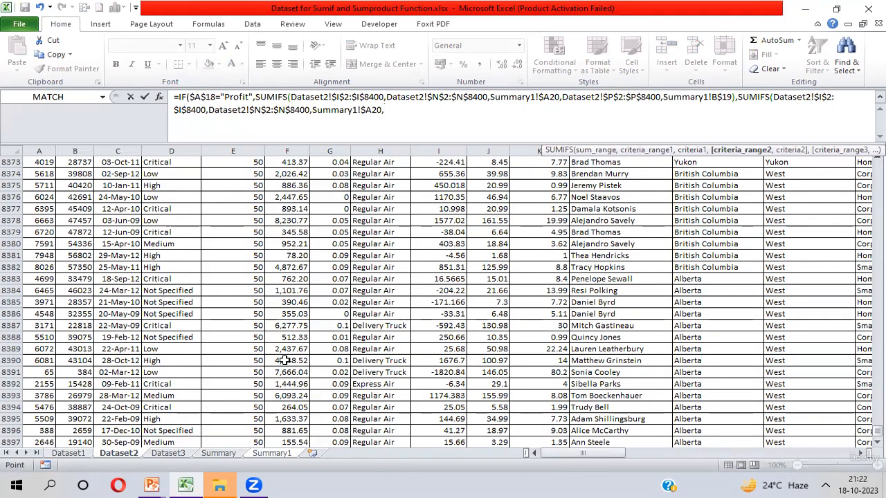
left_click(741, 259)
key("ctrl+Up")
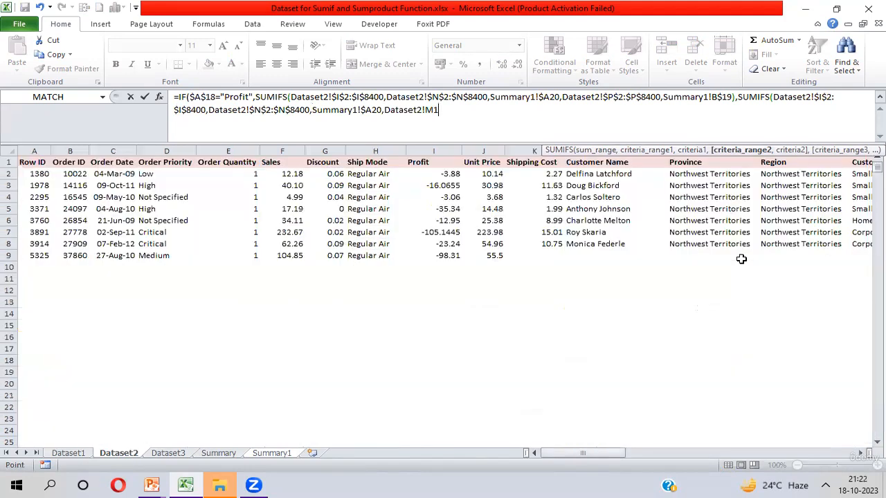
key("Right")
key("Right")
key("Right")
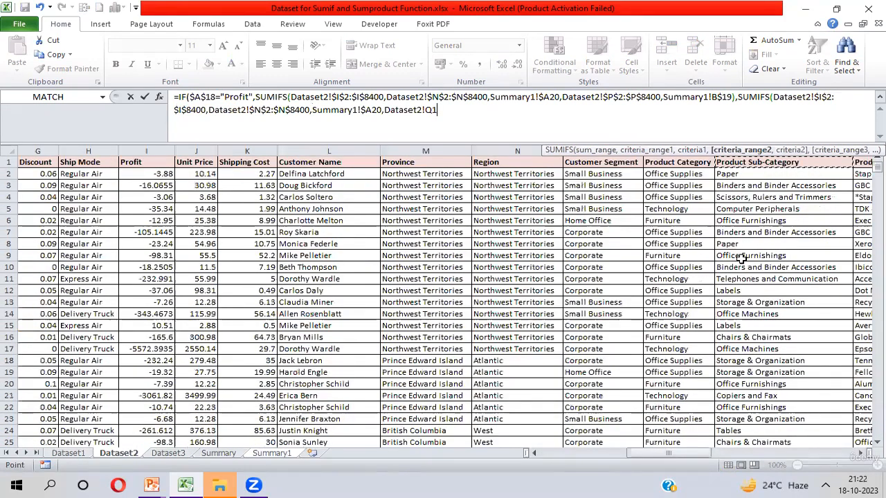
key("Down")
key("ctrl+shift+Down")
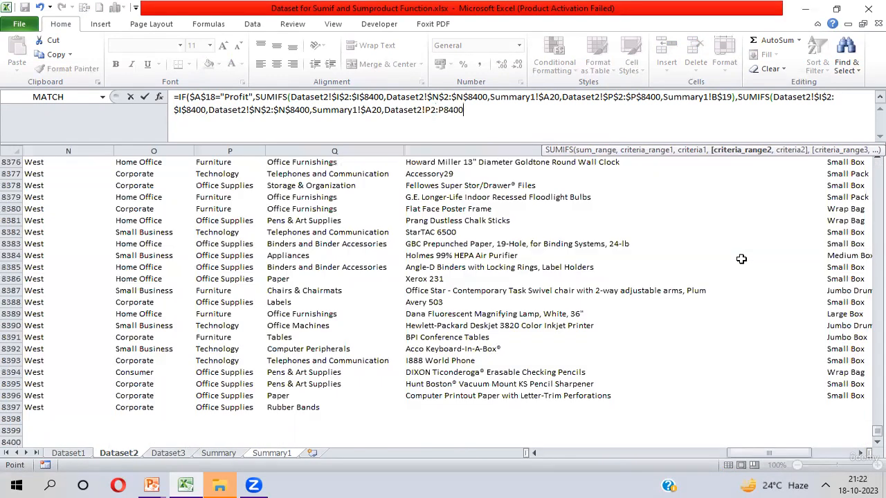
key("F4")
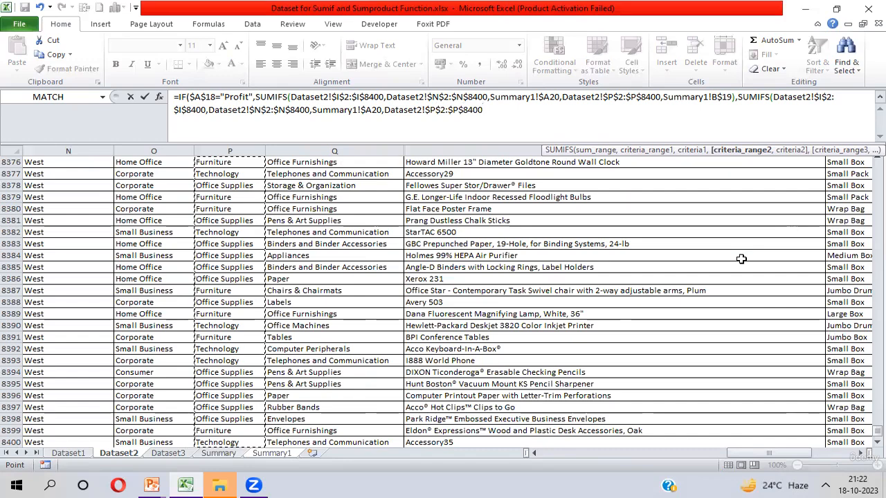
type(",")
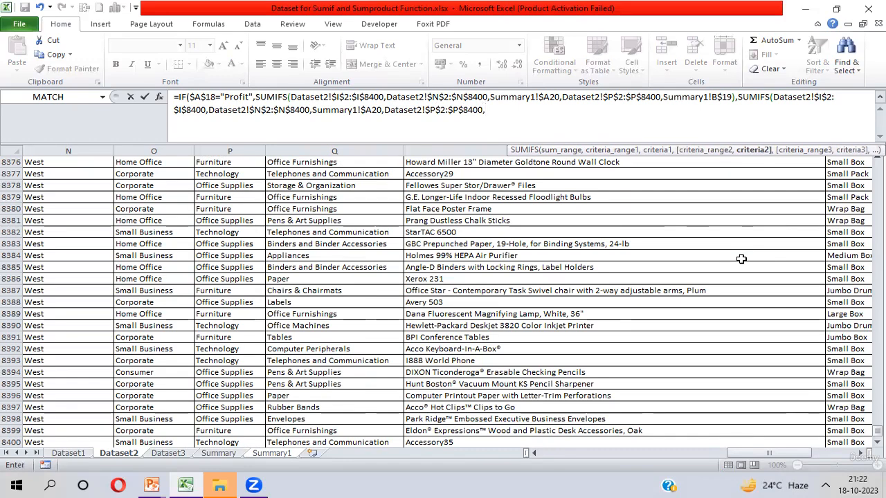
- Add the Summary1 category header as the second criterion, row-locked as B$19, and enter the completed B20 formula
key("ctrl+Page_Down")
key("ctrl+Page_Down")
key("ctrl+Page_Down")
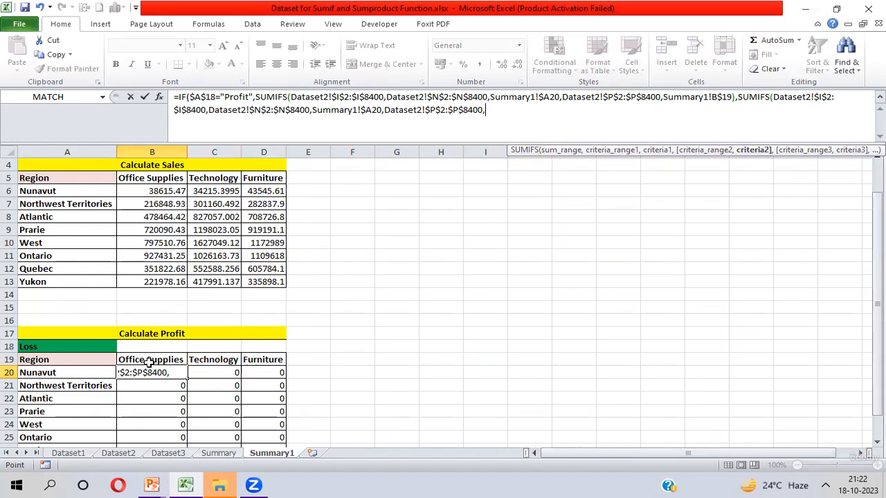
left_click(149, 360)
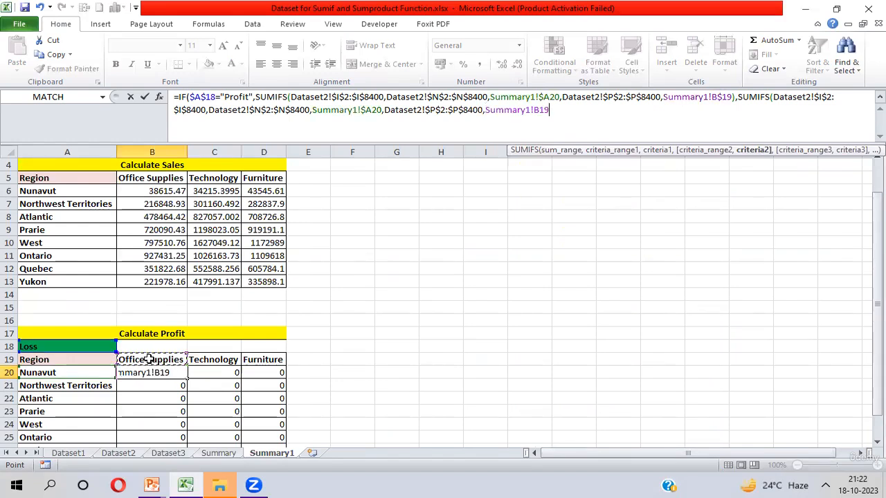
key("F4")
key("F4")
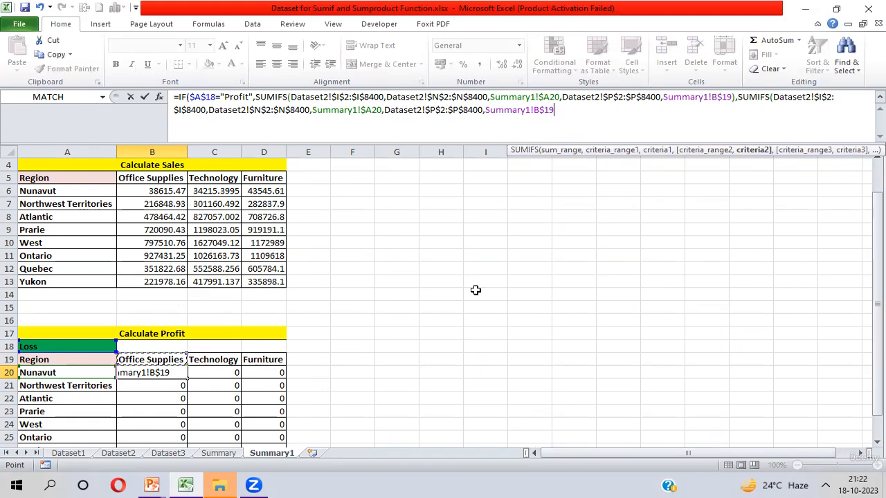
key("Return")
key("Return")
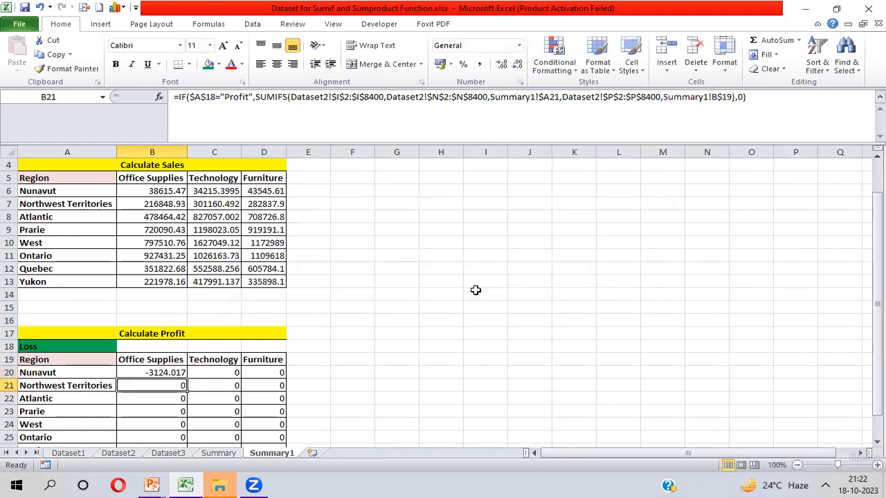
- Copy the B20 formula with its second SUMIFS across and down through B20:D27
key("Up")
key("ctrl+shift+End")
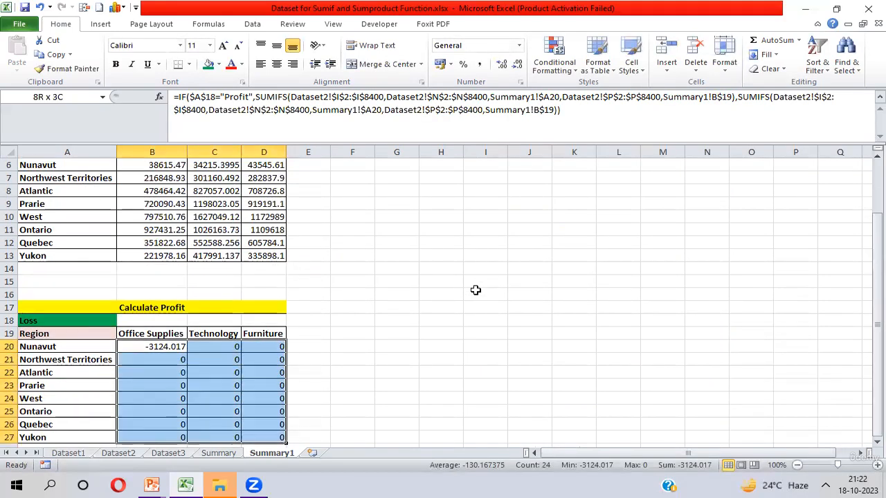
key("ctrl+r")
key("ctrl+d")
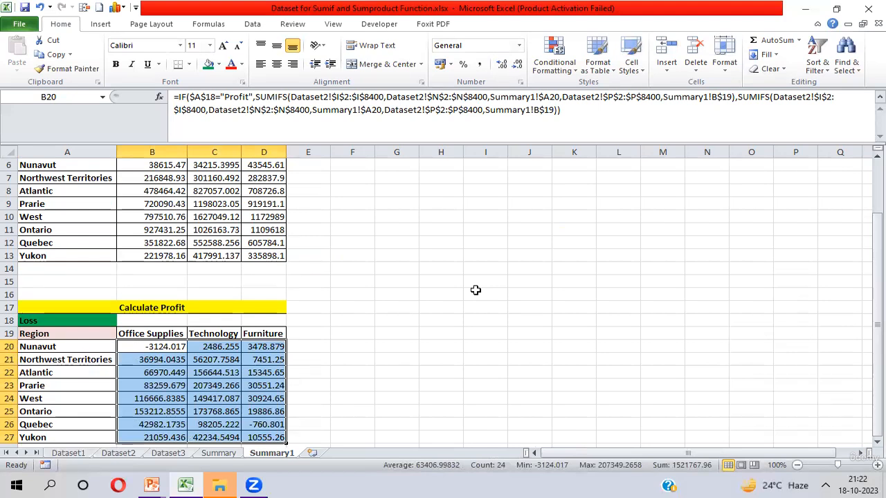
- Check the copied formulas by switching the A18 dropdown to Profit and back to Loss
key("Up")
key("Up")
key("Left")
key("alt+Down")
key("Up")
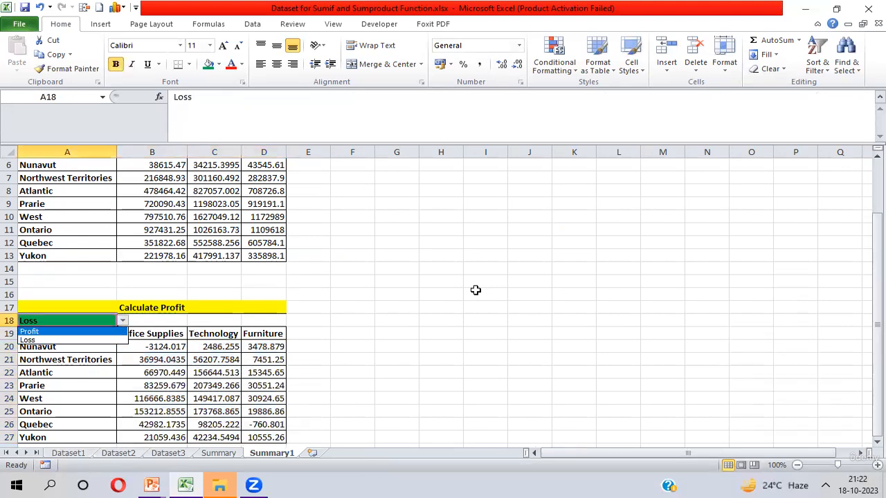
key("Return")
key("alt+Down")
key("Down")
key("Return")
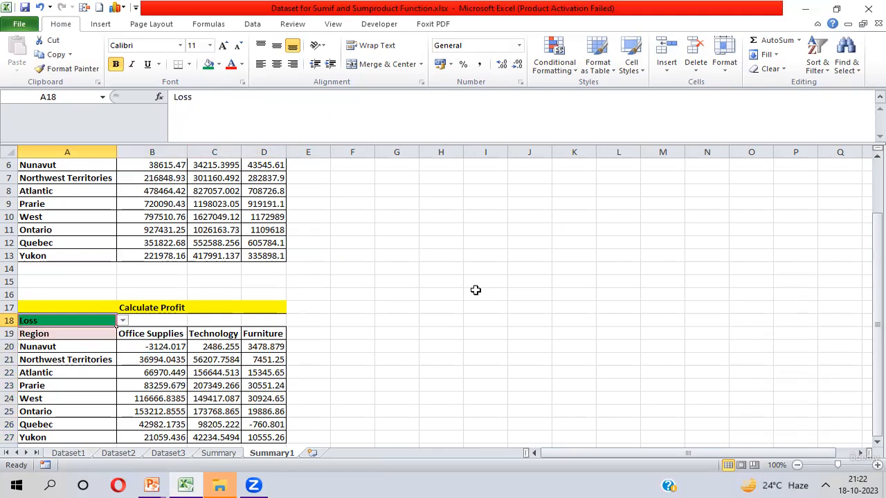
- Reopen the Loss SUMIFS at the end of the B20 formula for a third criteria pair
key("Down")
key("Down")
key("Right")
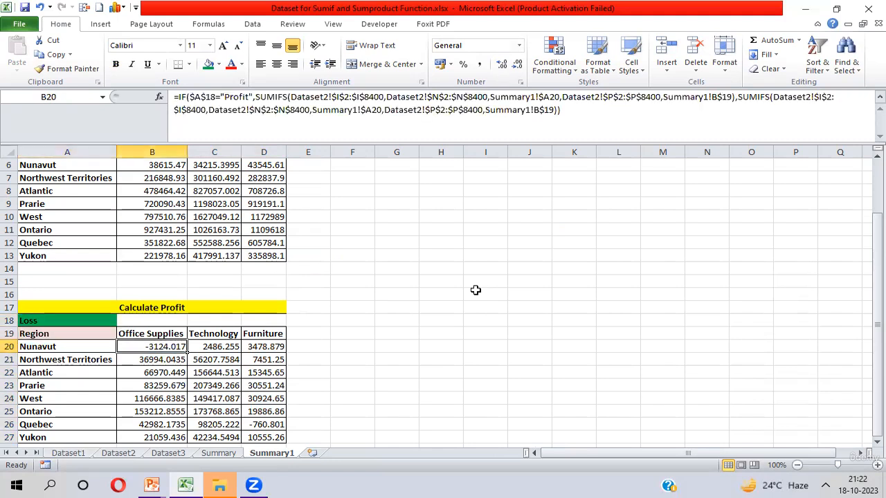
left_click(573, 111)
key("BackSpace")
key("BackSpace")
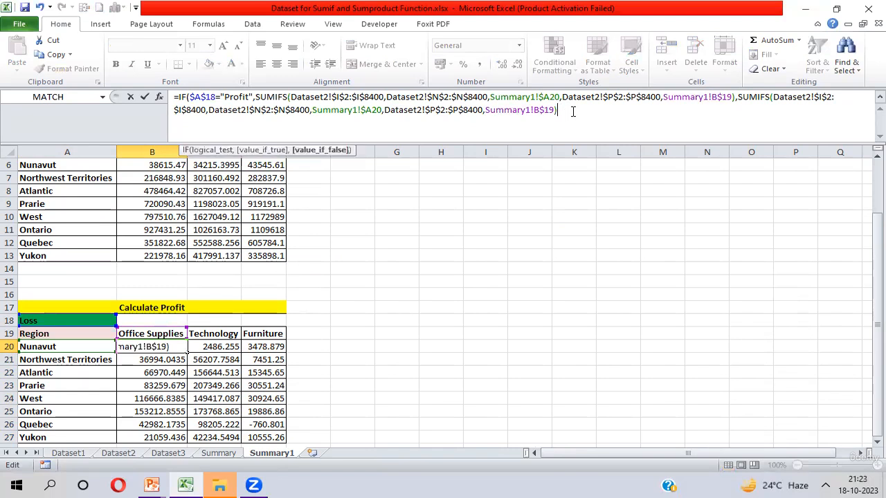
type(",")
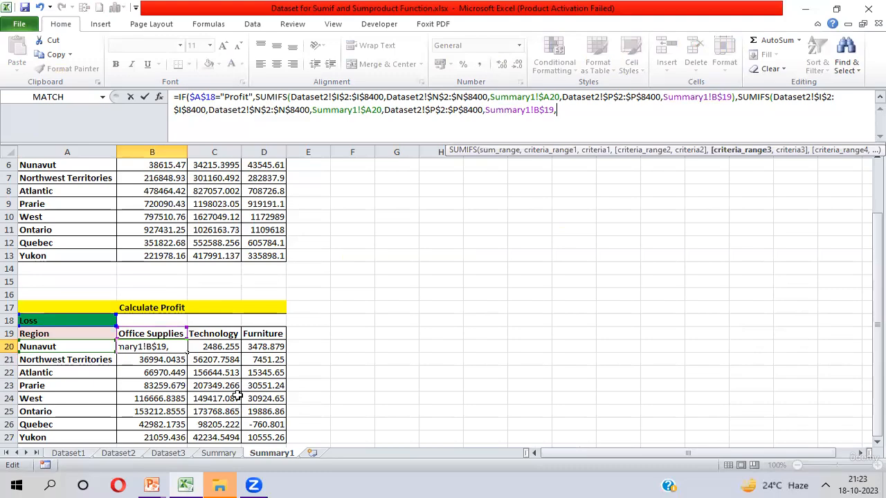
- Add the Dataset2 Profit column as the third criteria range, locked as $I$2:$I$8400
key("ctrl+Page_Up")
key("ctrl+Page_Up")
key("ctrl+Page_Up")
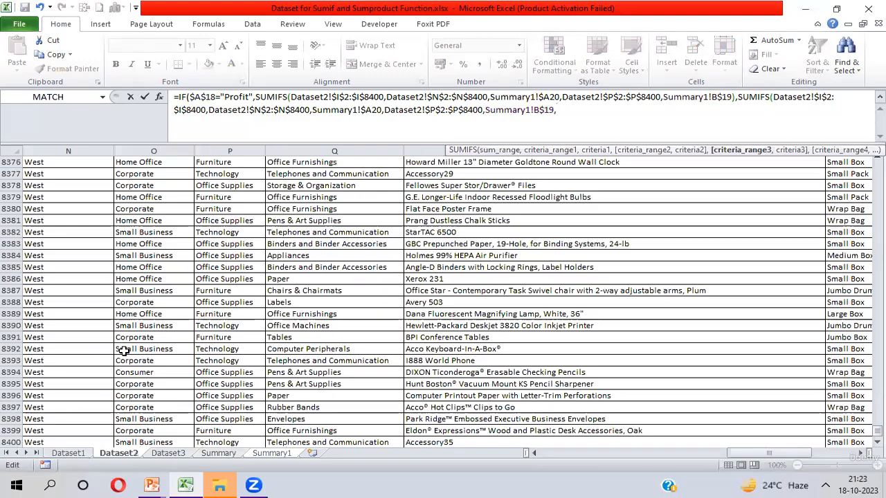
left_click(123, 351)
key("ctrl+Up")
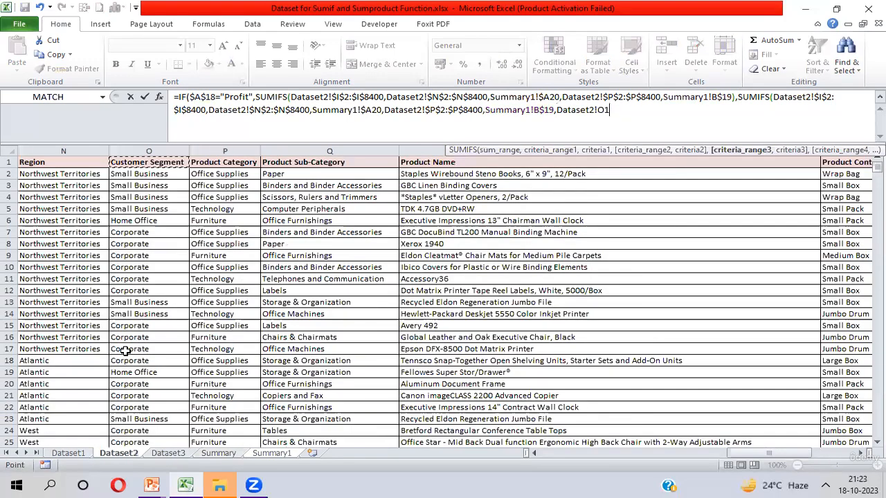
key("Left")
key("Left")
key("ctrl+Left")
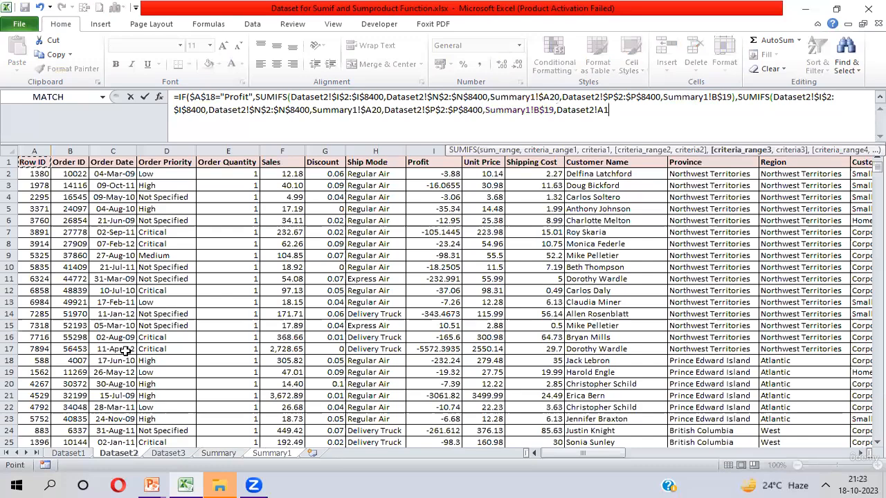
key("Right")
key("Right")
key("Down")
key("ctrl+shift+Down")
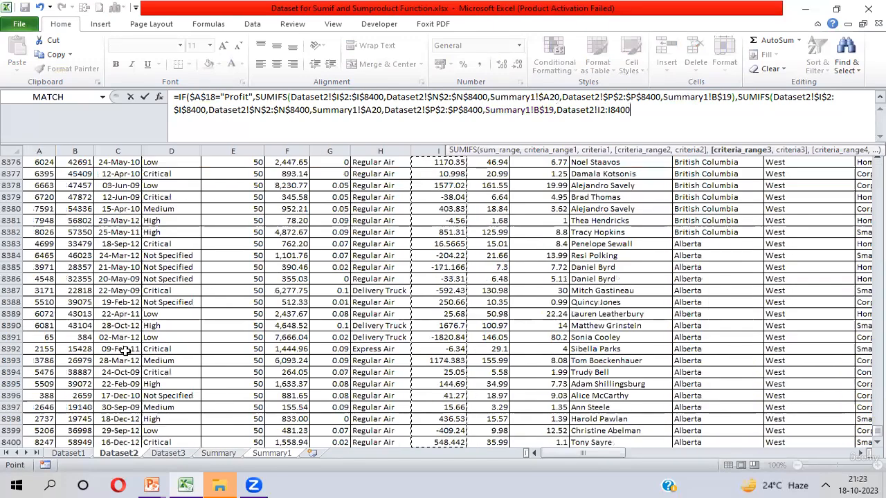
key("F4")
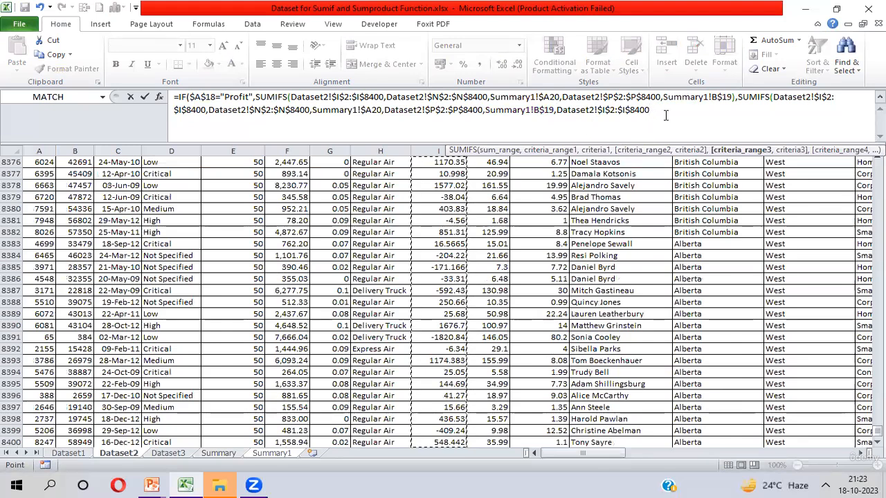
- Add "<0" as the third criterion, close both functions and enter the B20 formula
type(",\"<0")
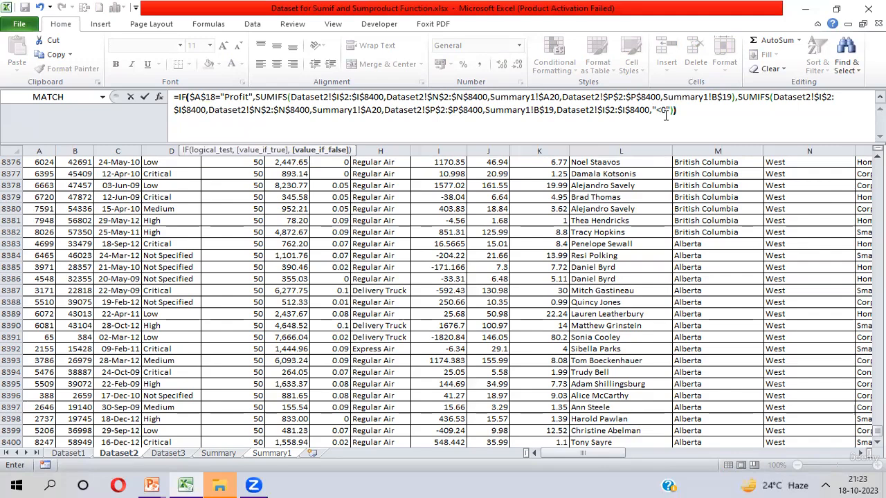
key("Return")
key("Up")
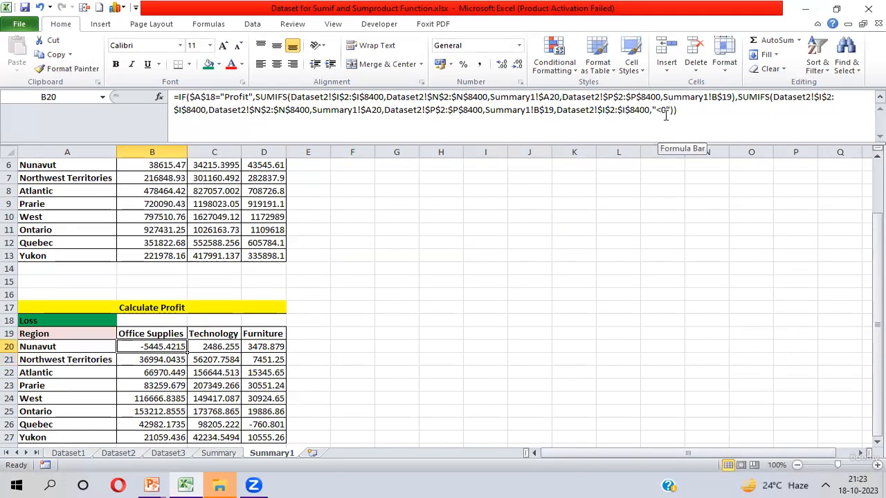
- Copy the revised B20 formula with its "<0" criterion down and across through B20:D27
key("ctrl+shift+Right")
key("ctrl+shift+Down")
key("ctrl+d")
key("ctrl+r")
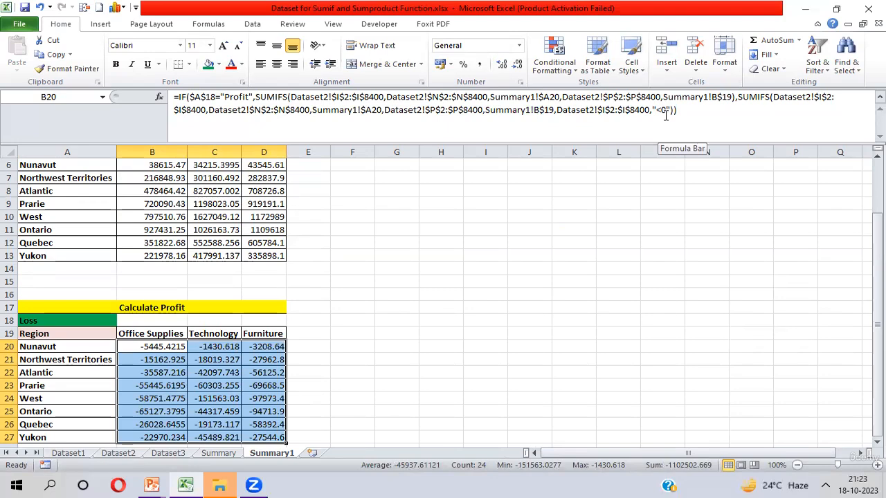
- Switch the A18 dropdown to Profit and review the figures in B20:D27
key("Up")
key("Up")
key("Left")
key("alt+Down")
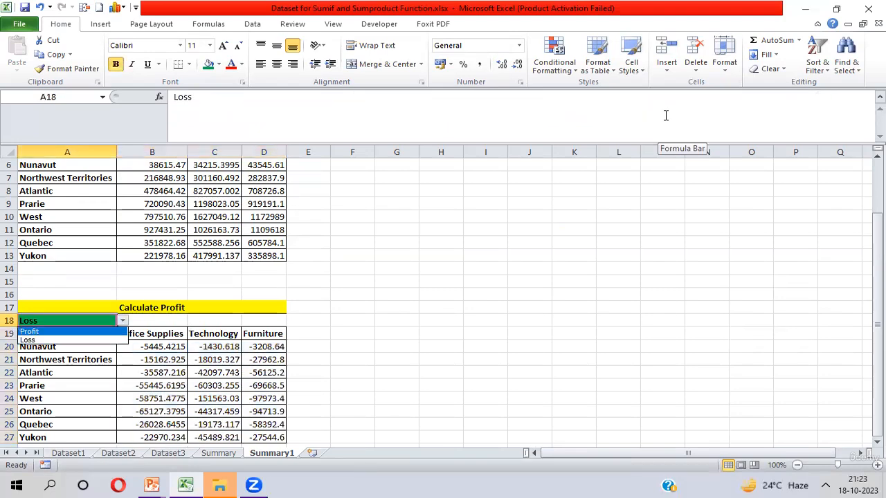
key("Return")
key("Down")
key("Right")
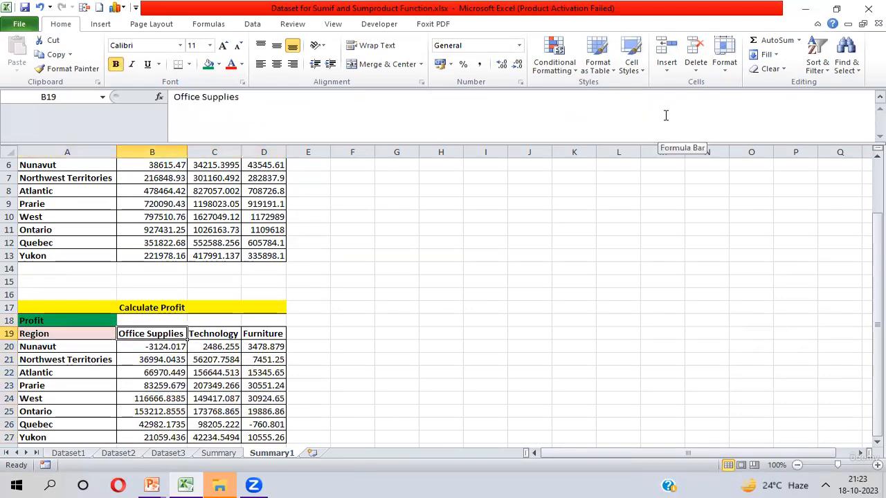
key("Down")
key("ctrl+shift+Right")
key("ctrl+shift+Down")
key("Up")
key("Up")
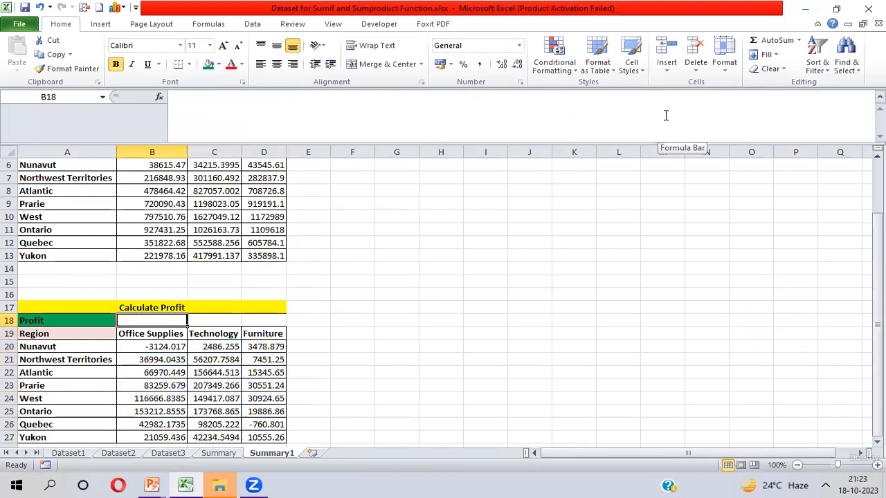
- Switch the A18 dropdown back to Loss and review the loss figures in B20:D27
key("Left")
key("alt+Down")
key("Down")
key("Return")
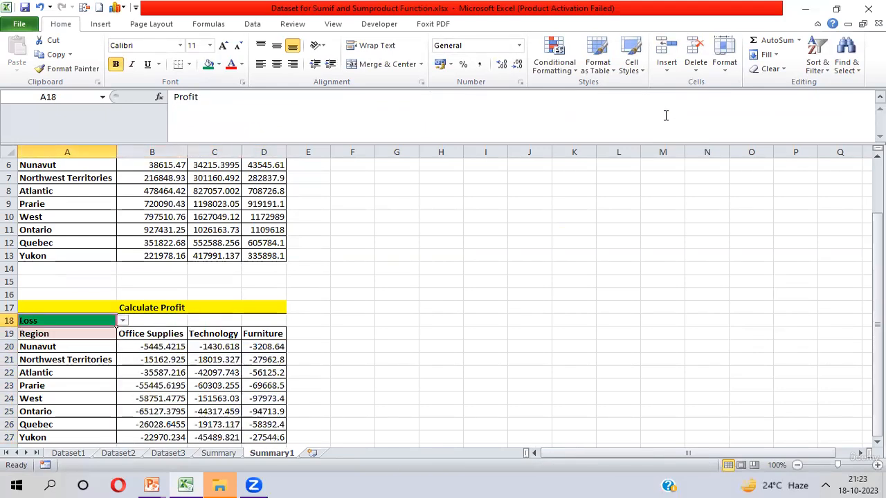
key("Down")
key("Right")
key("Down")
key("ctrl+shift+Right")
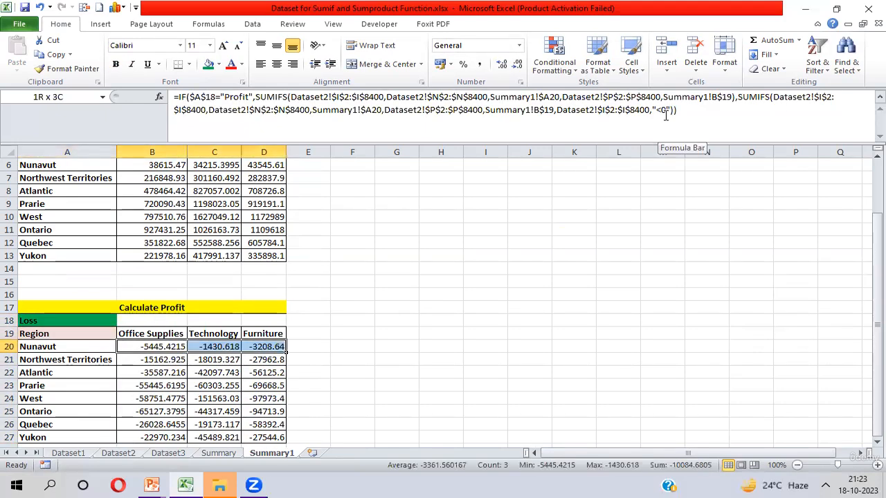
key("ctrl+shift+Down")
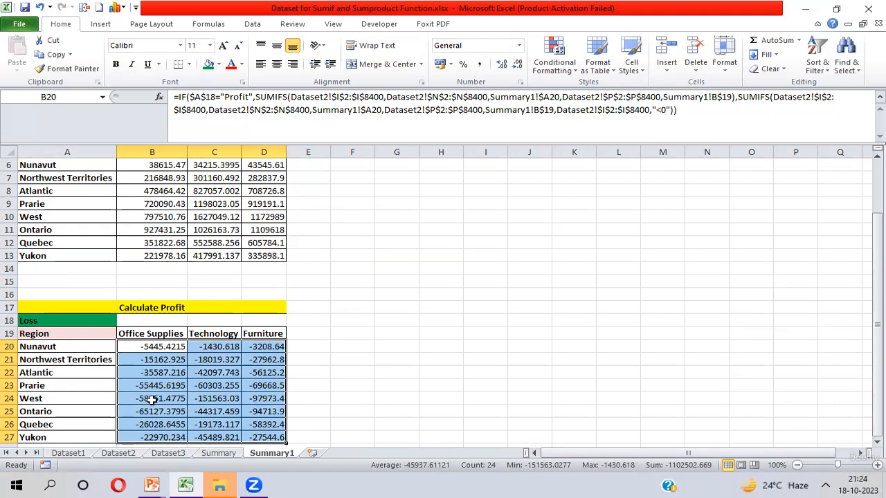
left_click(157, 341)
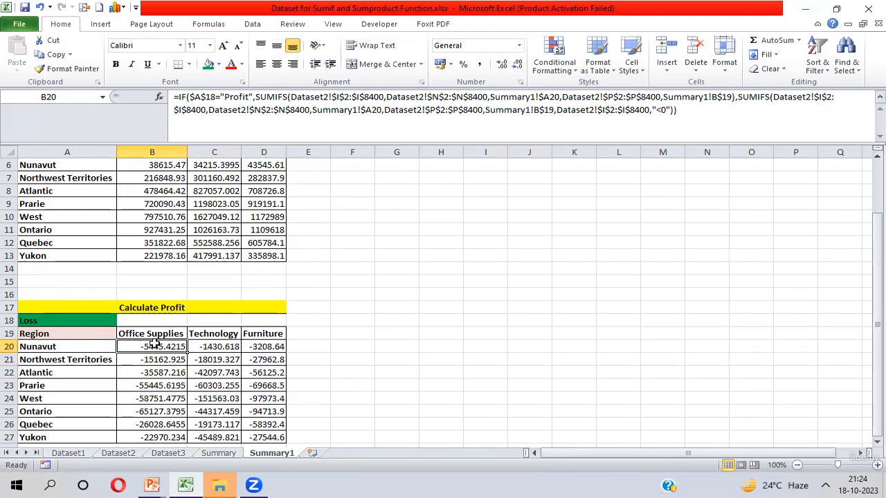
key("ctrl+shift+Right")
key("ctrl+shift+Down")
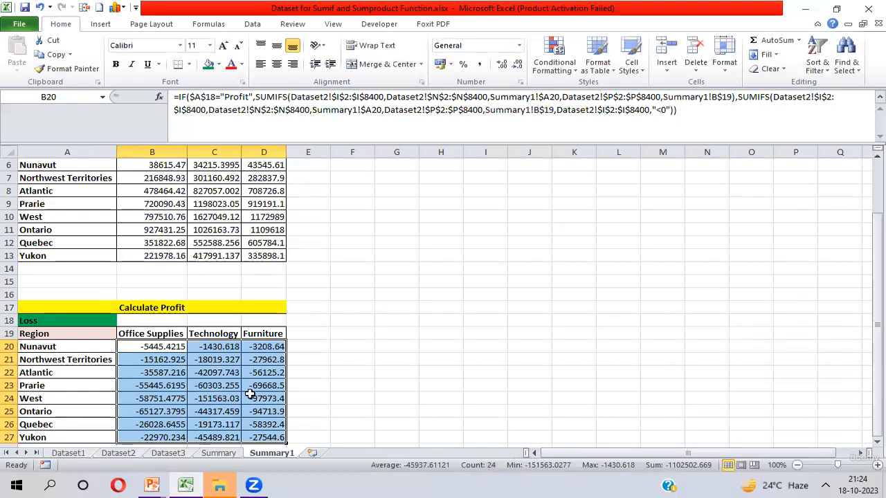
- Copy the Calculate Sales table A5:D13, headers included, and paste it starting at F5
left_click(144, 255)
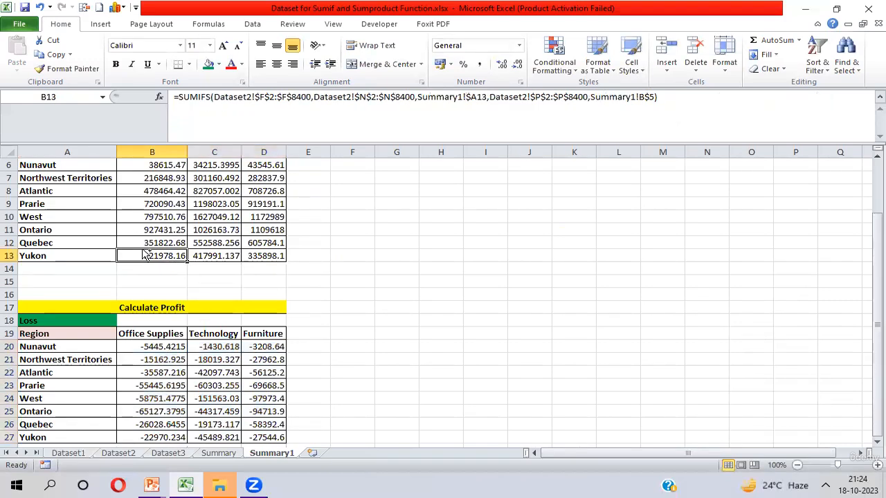
key("ctrl+Up")
key("Up")
key("Up")
key("Up")
key("Up")
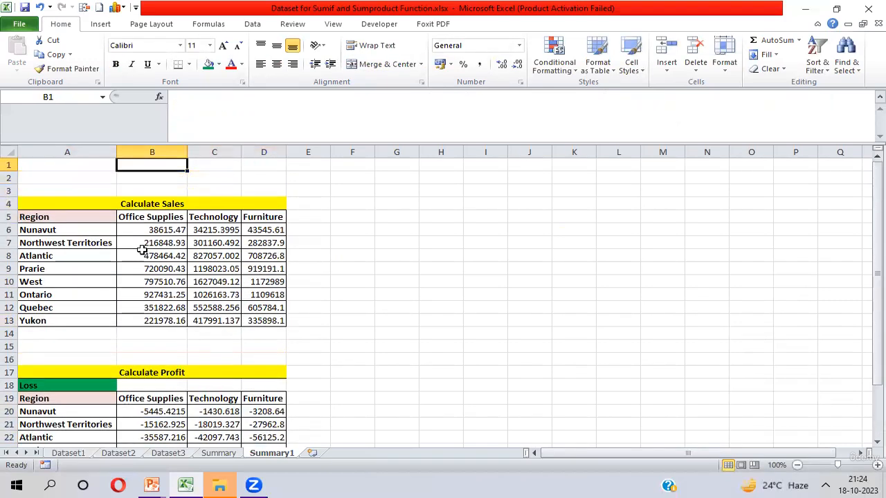
key("Down")
key("Down")
key("Down")
key("Down")
key("Left")
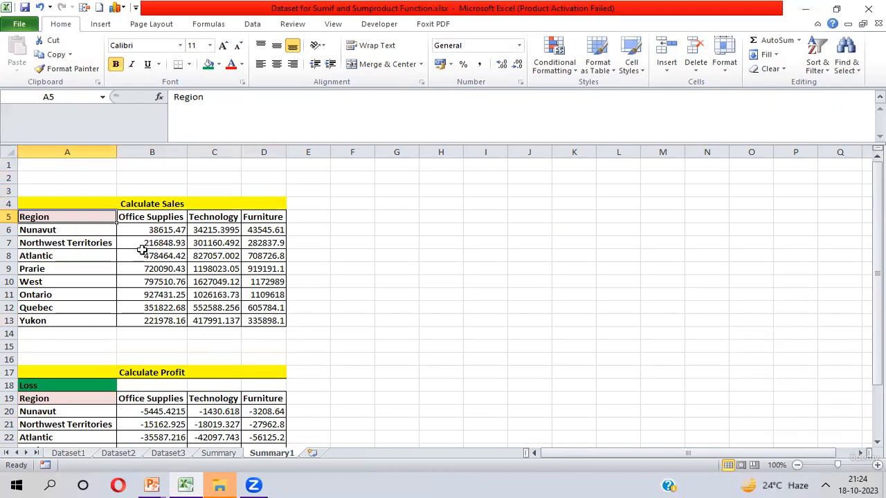
key("ctrl+shift+Right")
key("ctrl+shift+Down")
key("ctrl+c")
key("Right")
key("Right")
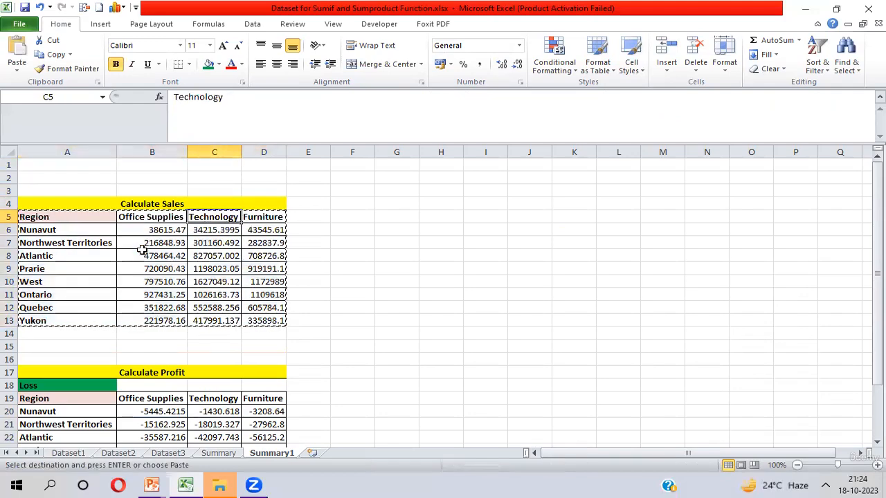
key("Right")
key("Right")
key("Right")
key("ctrl+v")
- Clear the copied sales formulas from G6:I13, keeping the table's headers and region names
key("Right")
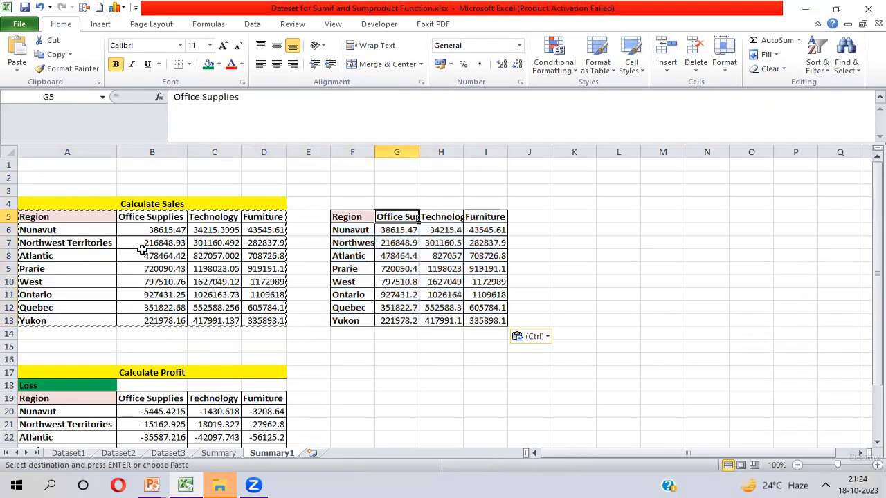
key("Down")
key("ctrl+shift+Right")
key("ctrl+shift+Down")
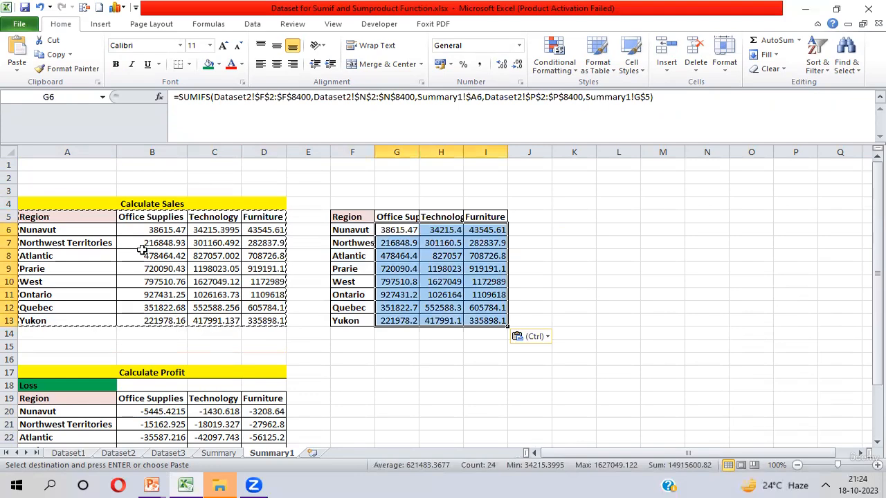
key("Delete")
- Autofit columns G to I to the category headers in G5:I5
key("Up")
key("Left")
key("Right")
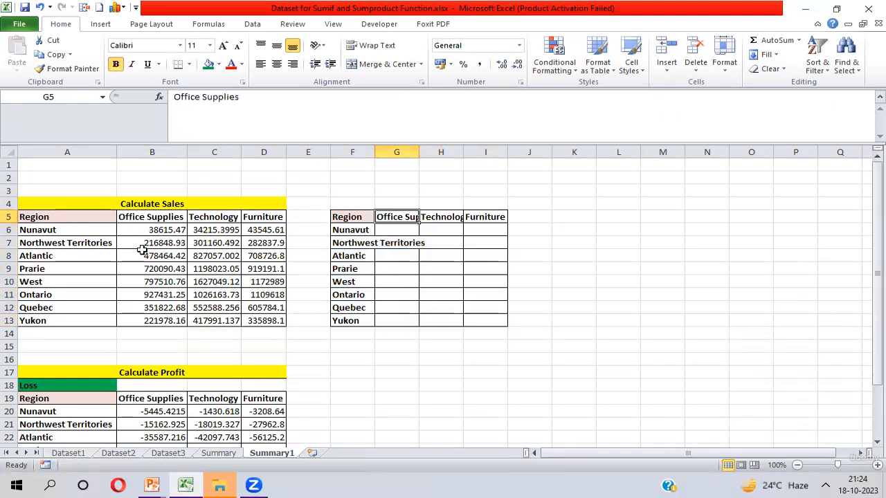
key("ctrl+shift+Right")
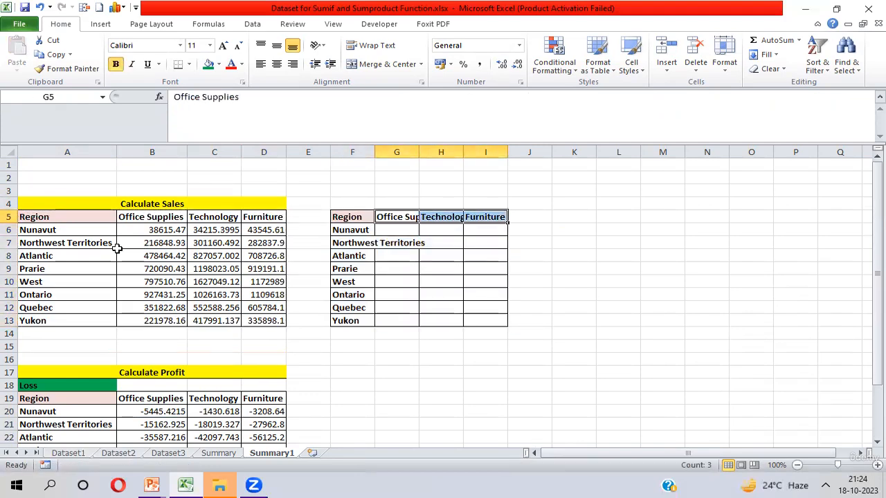
key("alt+h")
key("o")
key("i")
key("Left")
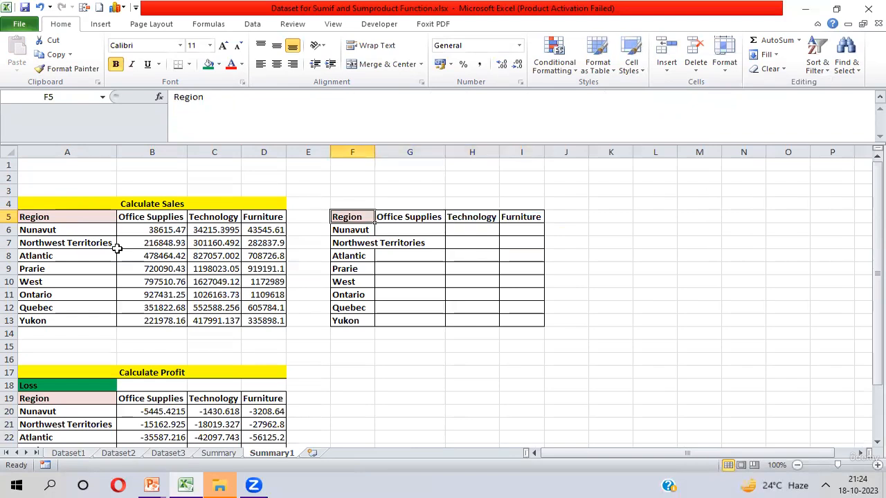
key("Down")
key("ctrl+shift+Down")
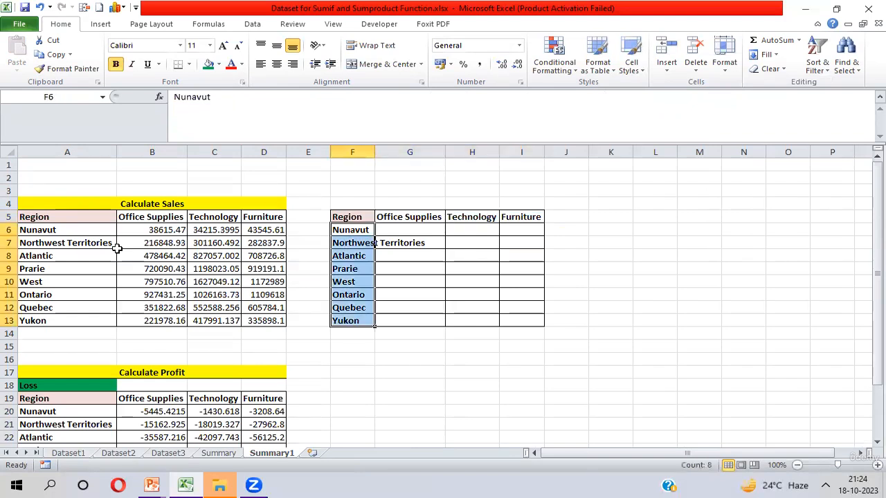
left_click(118, 248)
left_click(118, 248, "alt")
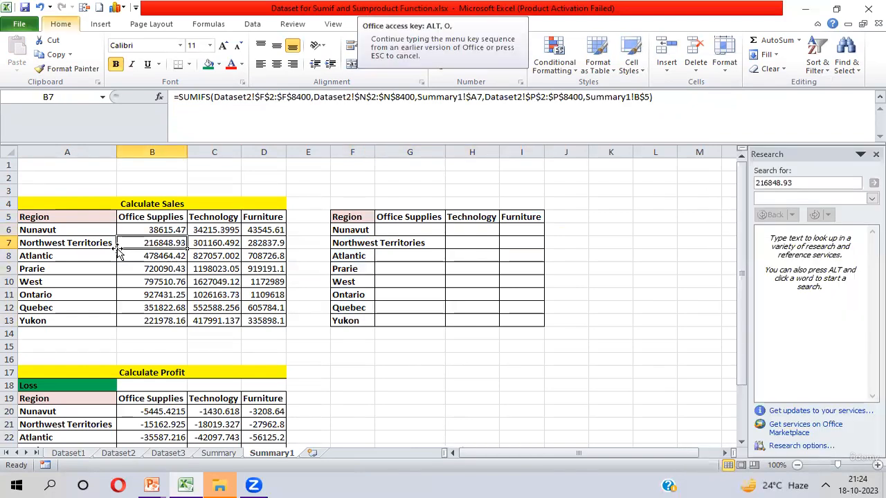
left_click(875, 154)
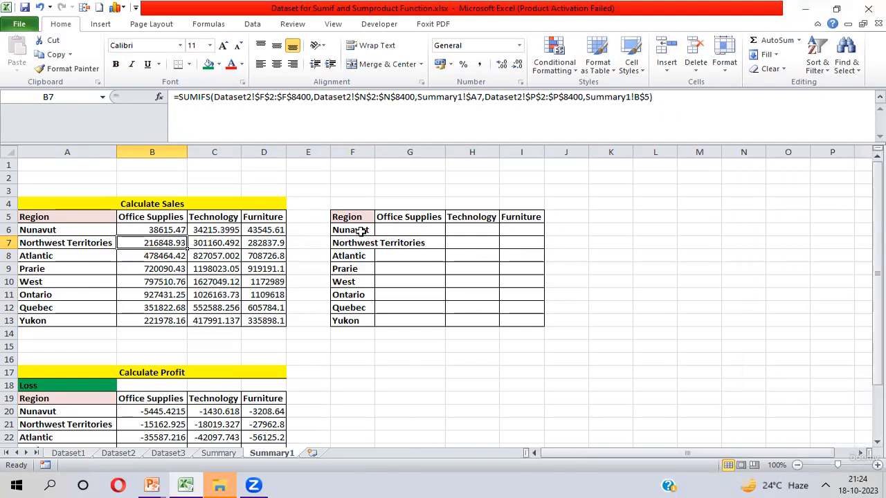
- Autofit column F to the region names in F6:F13
left_click(361, 231)
key("ctrl+shift+Down")
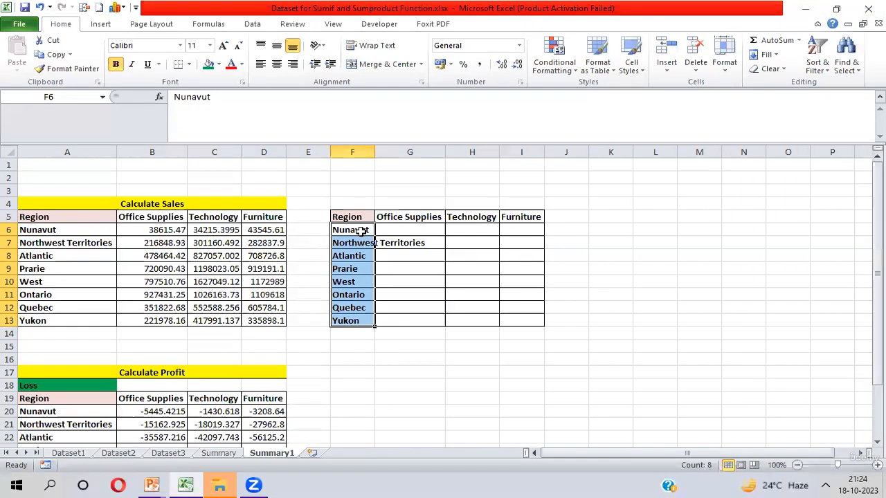
key("alt+h")
key("o")
key("i")
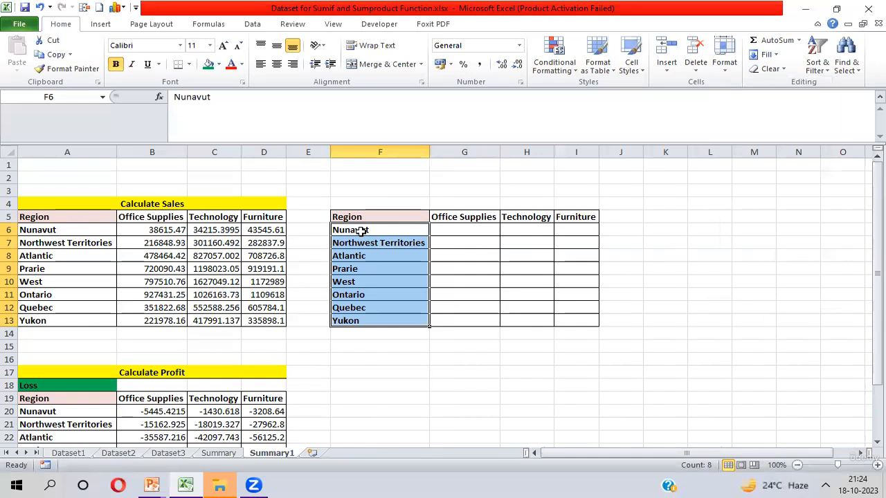
- Review the SUMIFS formulas in the Calculate Sales range B6:D13 against the blank range G6:I13 of the second table
key("Right")
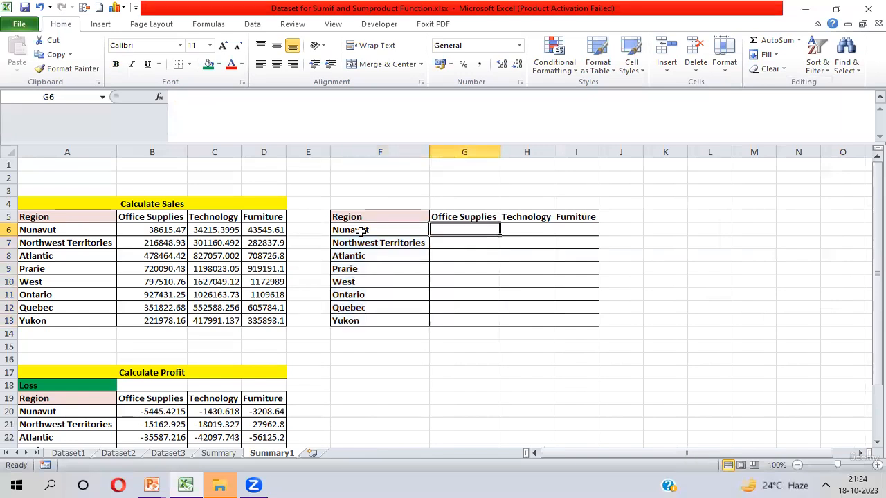
left_click(137, 234)
key("ctrl+shift+Right")
key("ctrl+shift+Down")
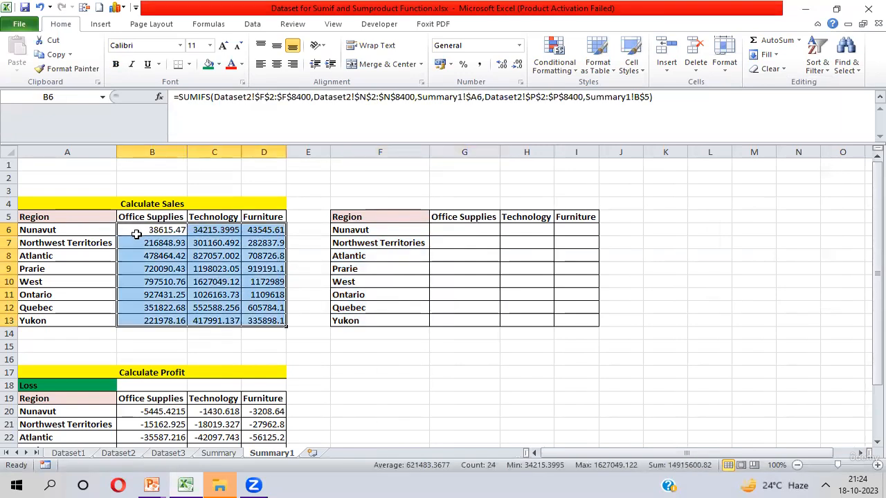
left_click(142, 217)
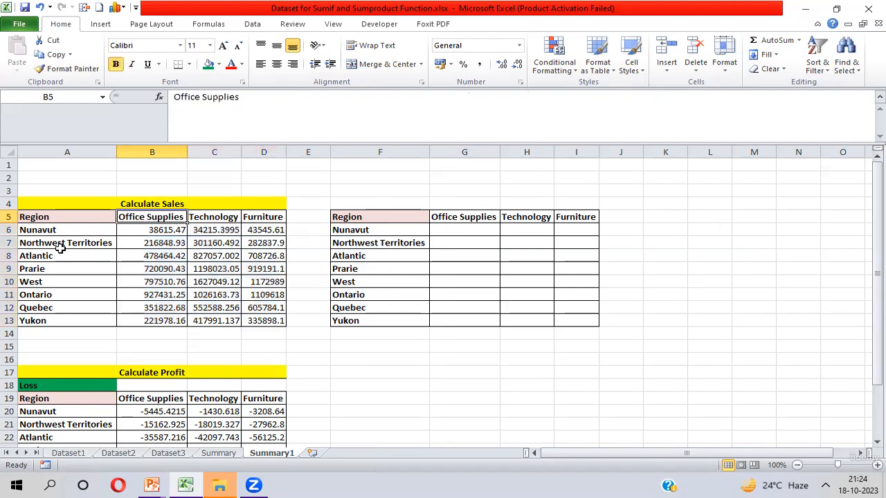
left_click(54, 255)
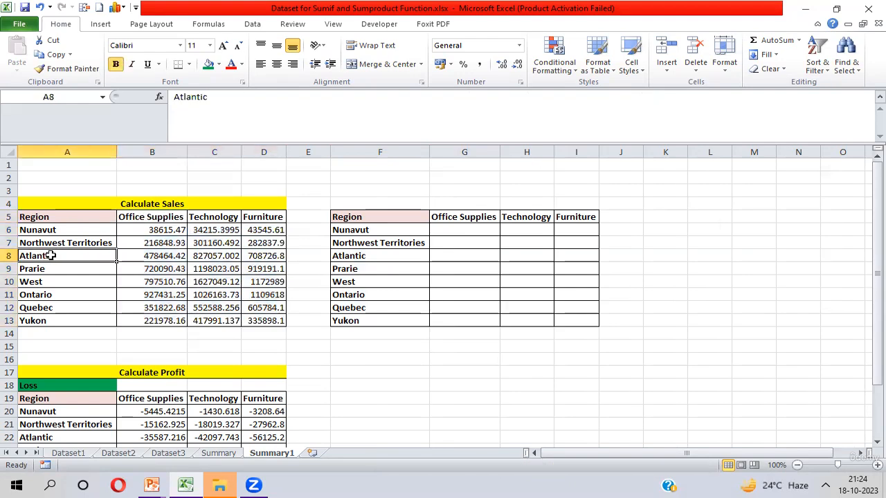
left_click(457, 229)
key("shift+Right")
key("shift+Right")
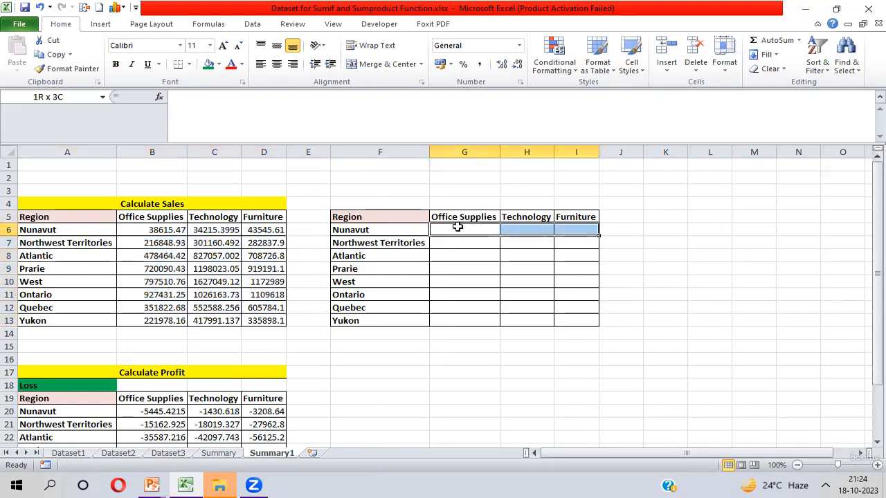
key("shift+Down")
key("shift+Down")
key("shift+Down")
key("shift+Down")
key("shift+Down")
key("shift+Down")
key("shift+Down")
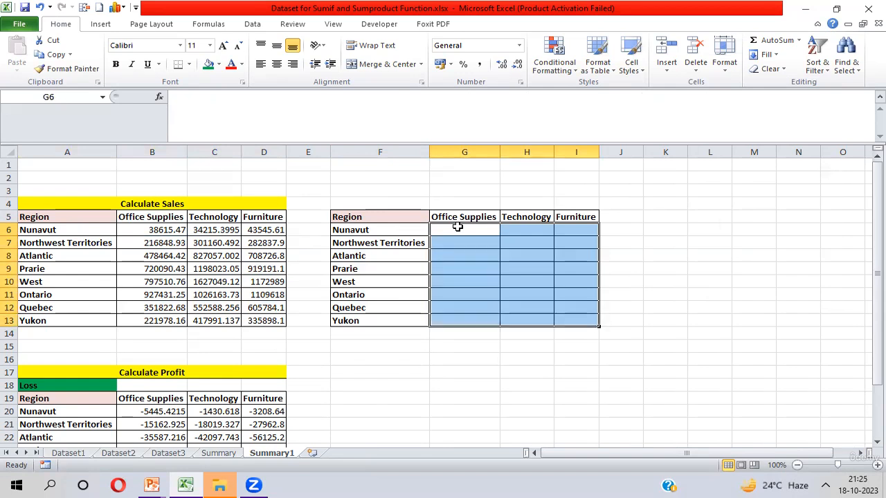
key("Up")
key("Left")
key("Left")
key("Left")
key("Left")
key("Left")
key("Down")
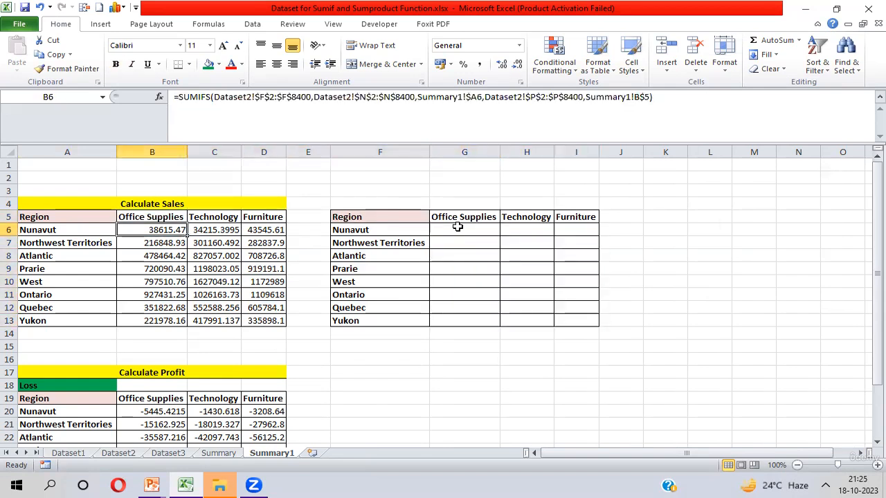
- Begin a SUMPRODUCT formula in G6 for Nunavut's Office Supplies sales, with an extra opening parenthesis for the first array
key("Right")
key("Right")
key("Right")
key("Right")
key("Right")
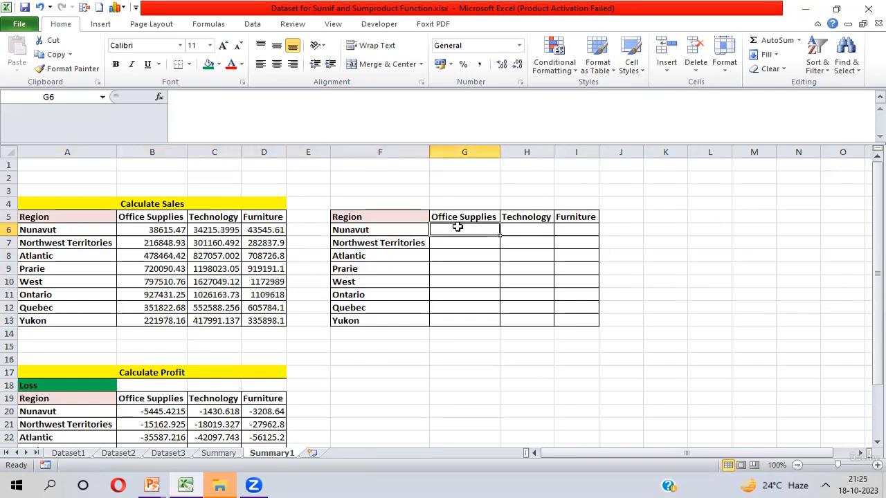
type("=")
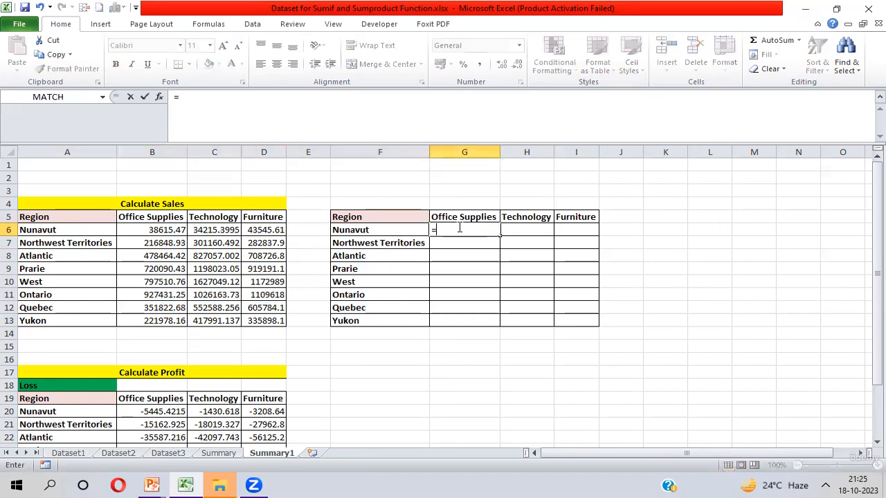
type("sum")
key("Down")
key("Down")
key("Down")
key("Down")
key("Tab")
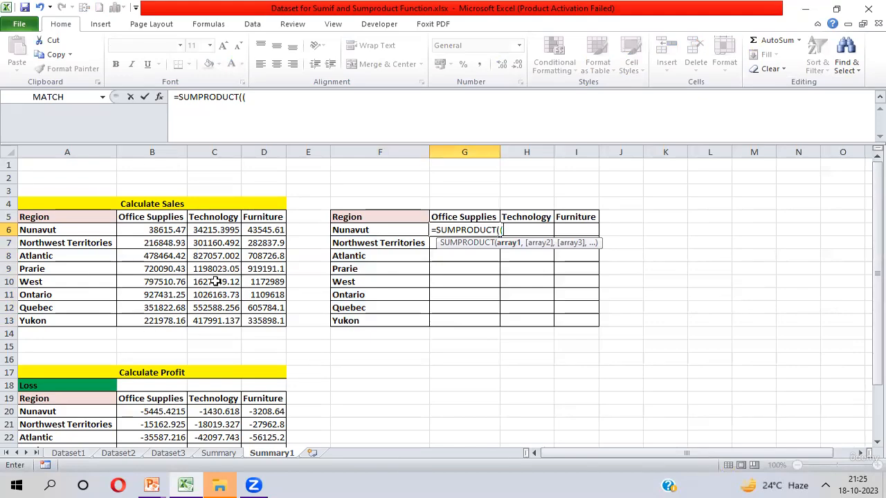
- Add Dataset2's Sales range $F$2:$F$8400 as an absolute first array, close its parenthesis and open a second multiplied array
key("ctrl+Page_Up")
key("ctrl+Page_Up")
key("ctrl+Page_Up")
key("ctrl+Page_Up")
key("ctrl+Page_Down")
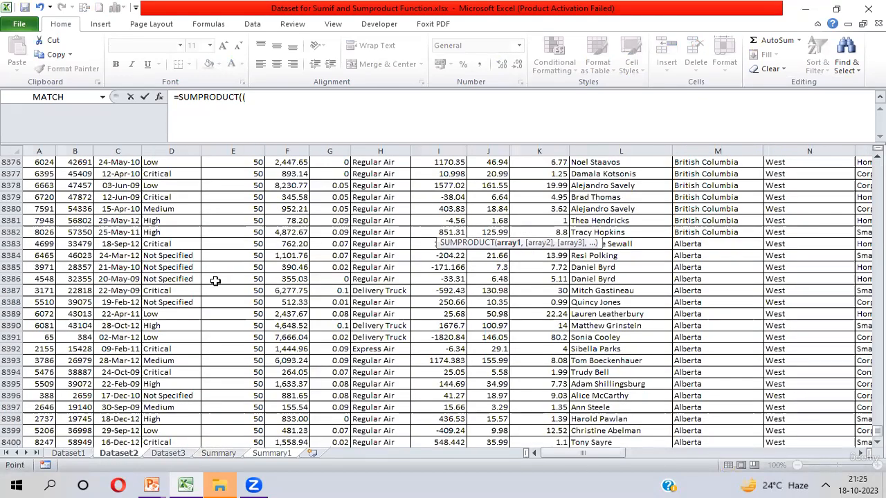
left_click(256, 268)
key("ctrl+Up")
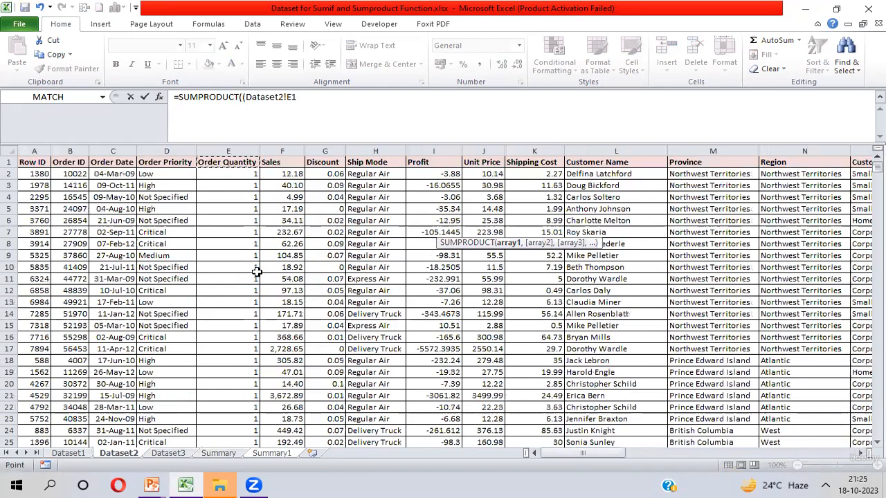
key("Right")
key("Down")
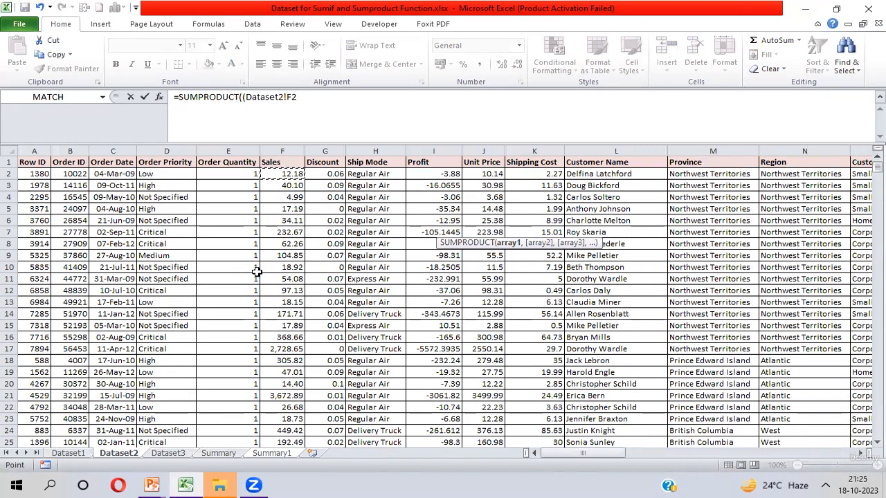
key("ctrl+shift+Down")
key("F4")
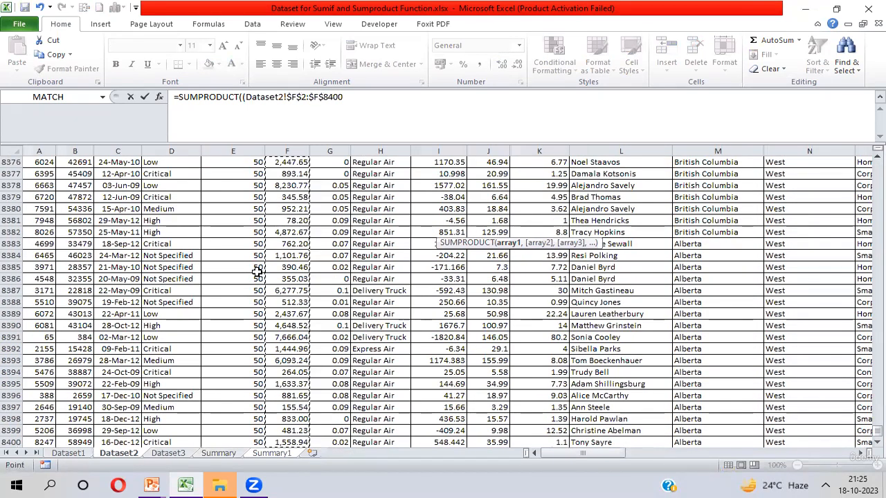
type(")*(")
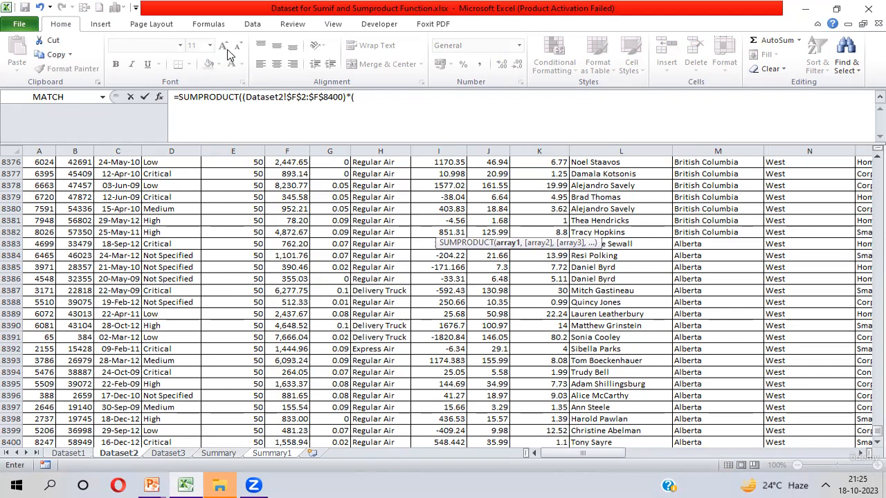
left_click_drag(248, 97, 344, 97)
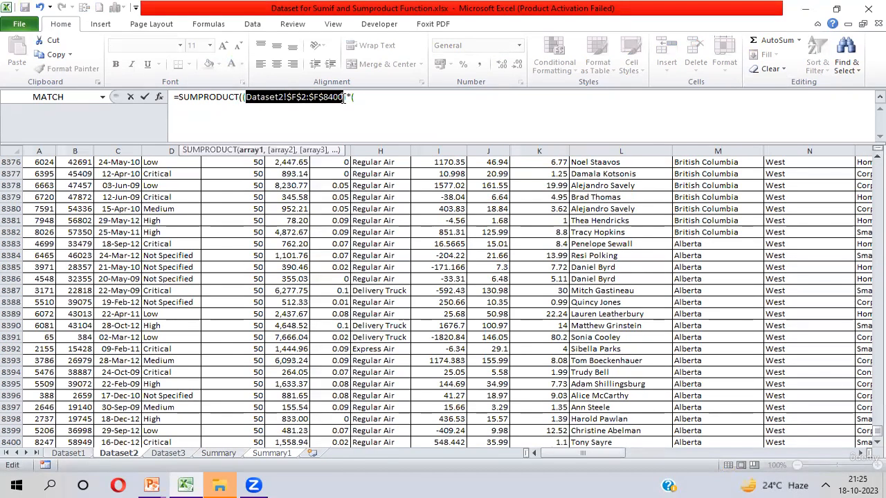
left_click(344, 97)
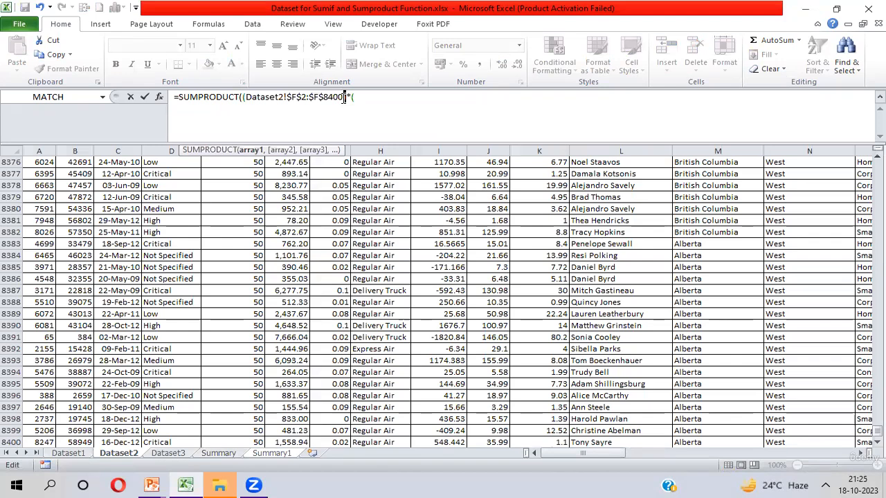
left_click_drag(348, 97, 351, 97)
left_click(359, 98)
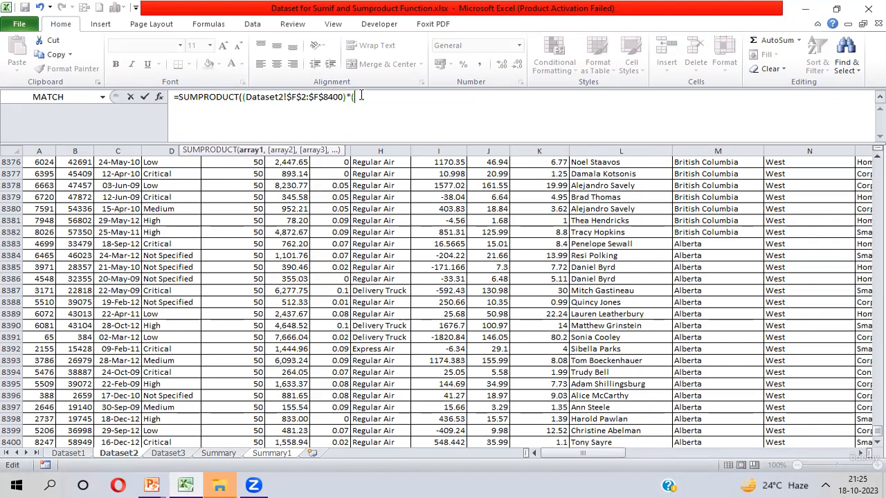
- Insert Dataset2's Region range $N$2:$N$8400 as an absolute reference in the formula's second array
left_click(707, 166)
key("ctrl+Up")
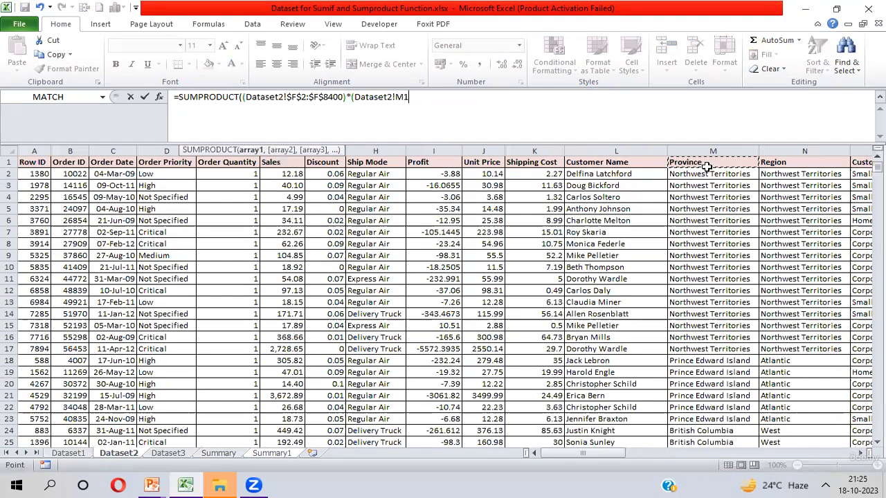
key("Right")
key("Down")
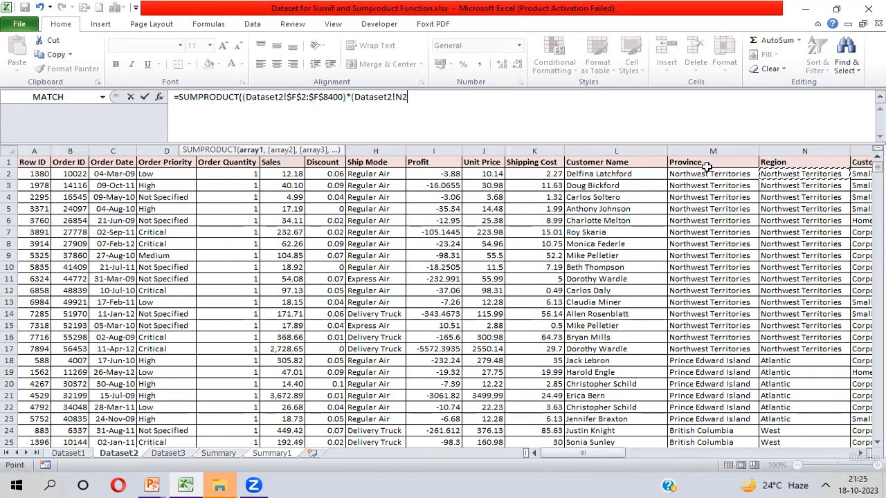
key("ctrl+shift+Down")
key("F4")
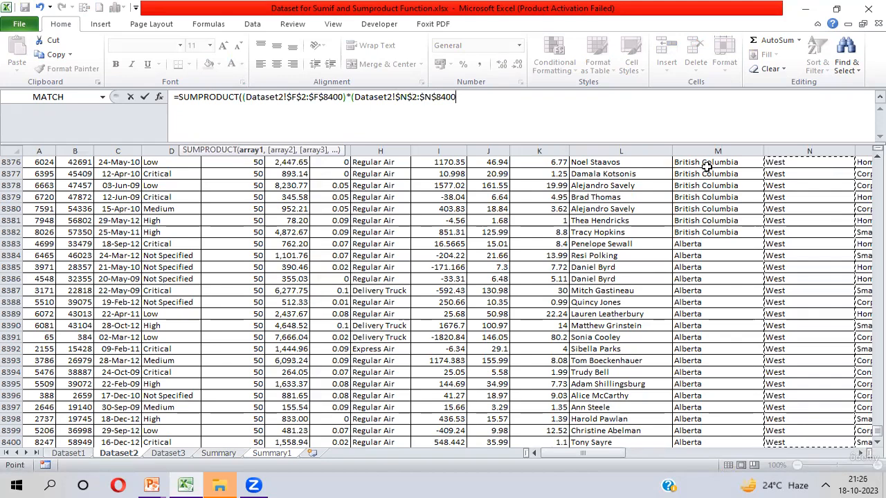
- Match the Region range to Summary1!$F6 with only the column locked, close the condition and open a third multiplied array
type("=")
key("ctrl+Page_Down")
key("ctrl+Page_Down")
key("ctrl+Page_Down")
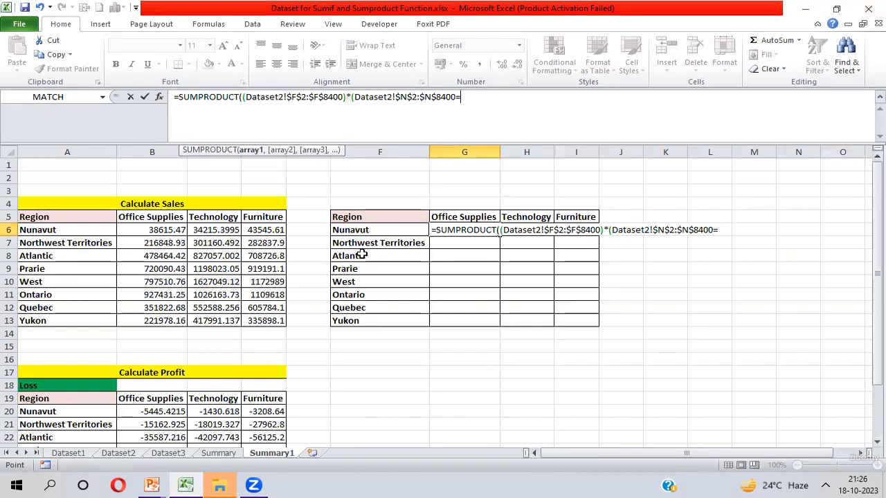
left_click(369, 230)
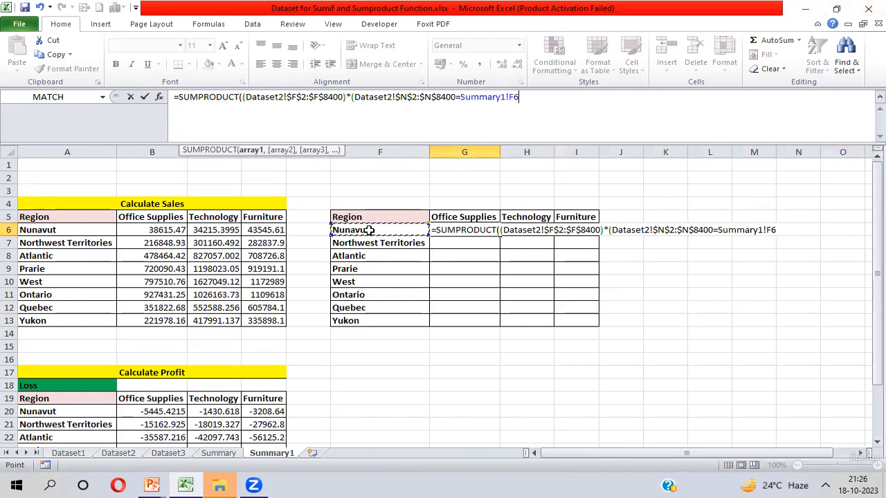
key("F4")
key("F4")
key("F4")
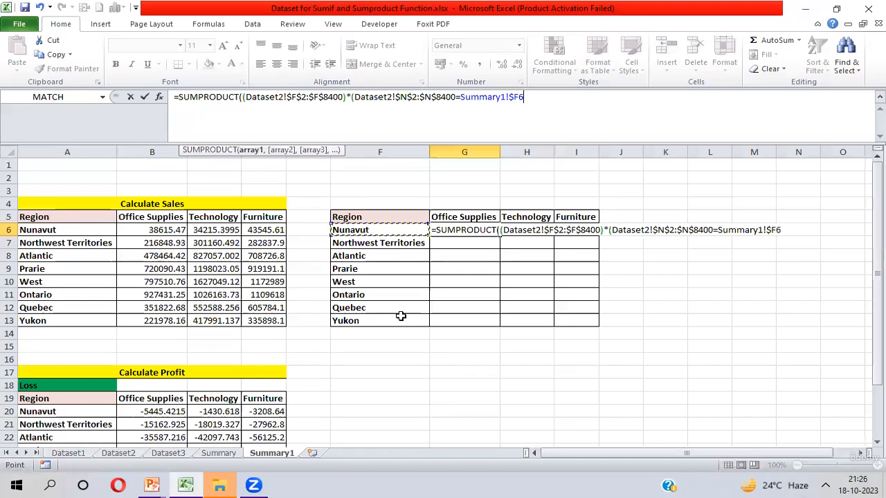
type(")*(")
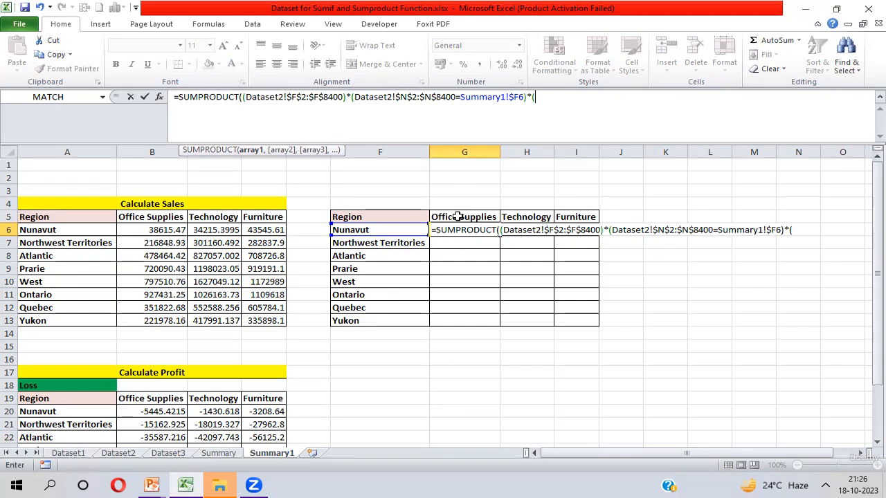
- Insert Dataset2's Product Category range $P$2:$P$8400 as an absolute reference in the formula's third array
key("ctrl+Page_Up")
key("ctrl+Page_Up")
key("ctrl+Page_Up")
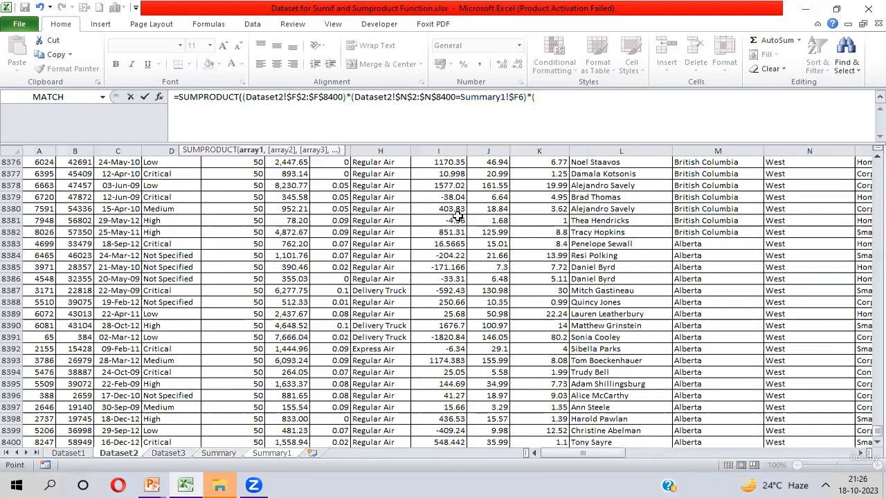
left_click(598, 222)
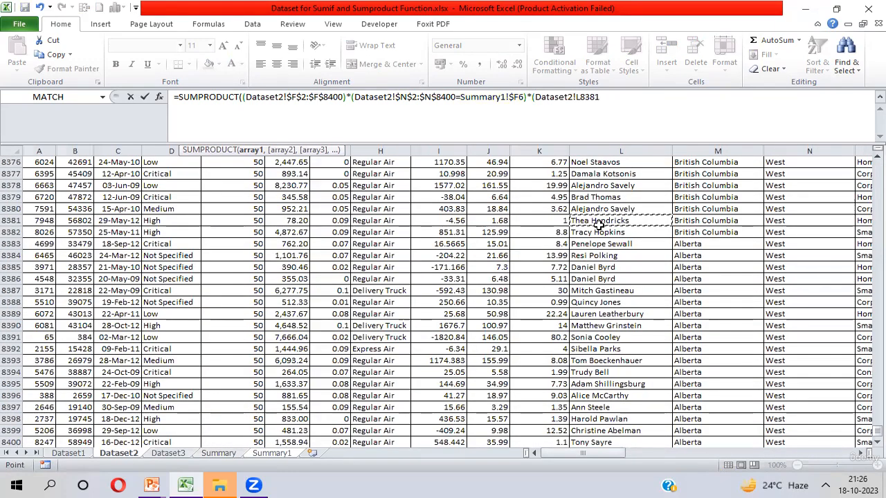
key("ctrl+Up")
key("Right")
key("Right")
key("Right")
key("Right")
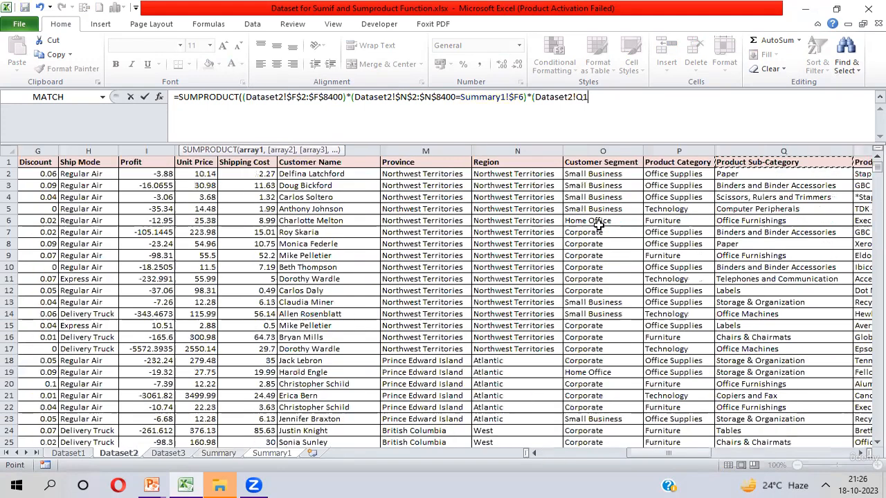
key("Down")
key("ctrl+shift+Down")
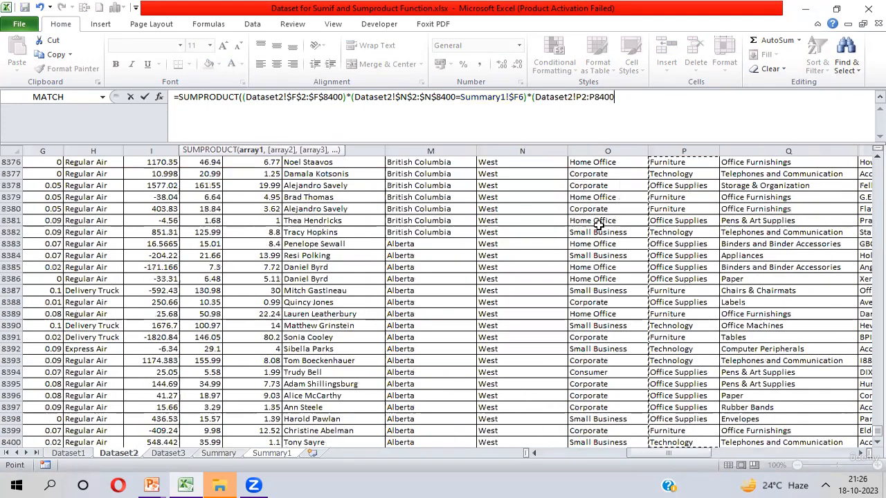
key("F4")
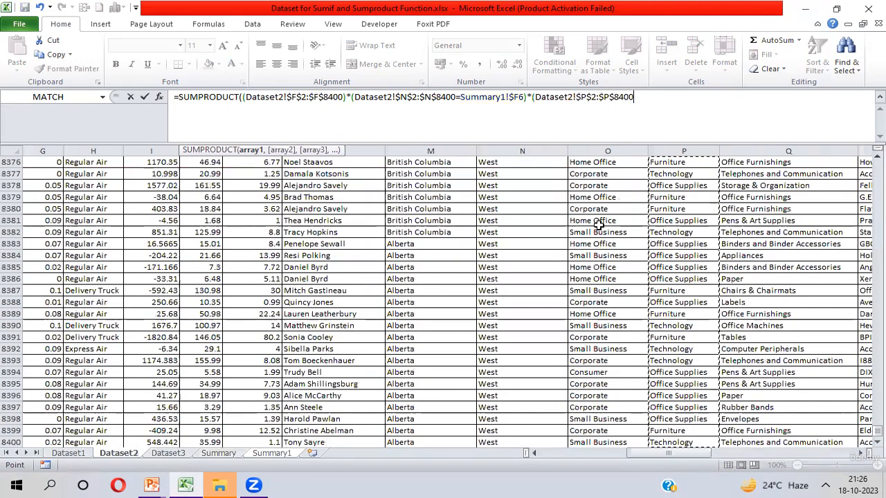
- Match the Product Category range to Summary1!G$5 with only the row locked, close the parentheses and enter the formula in G6
type("=")
key("ctrl+Page_Down")
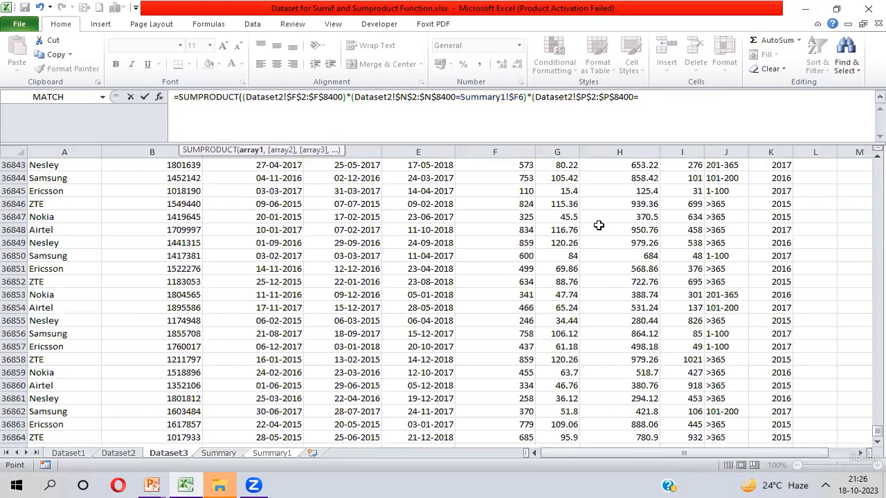
key("ctrl+Page_Down")
key("ctrl+Page_Down")
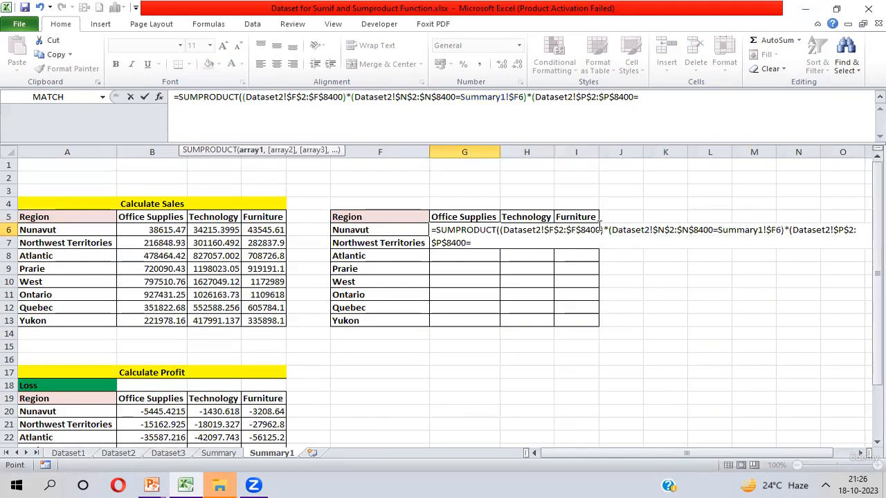
left_click(456, 213)
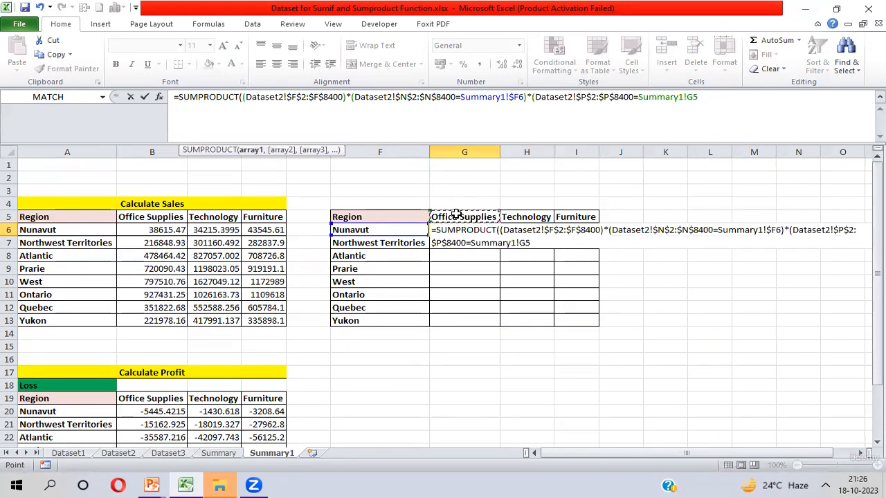
key("F4")
key("F4")
type("))")
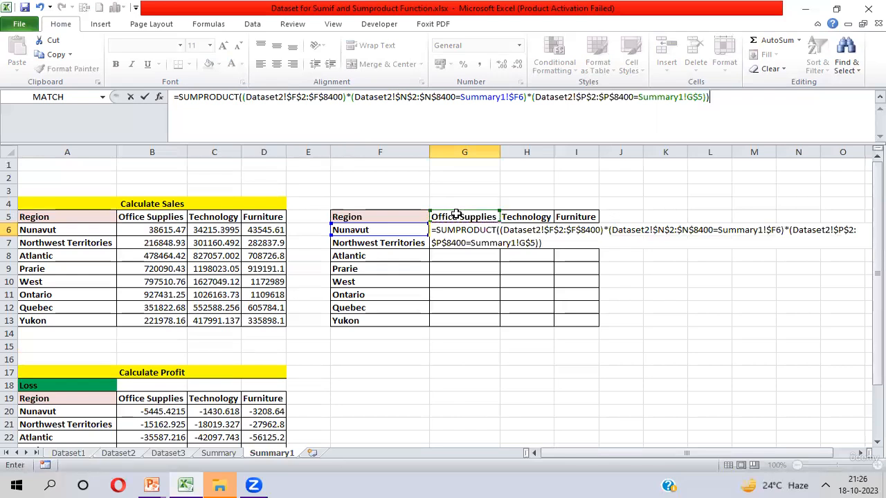
key("Return")
key("Up")
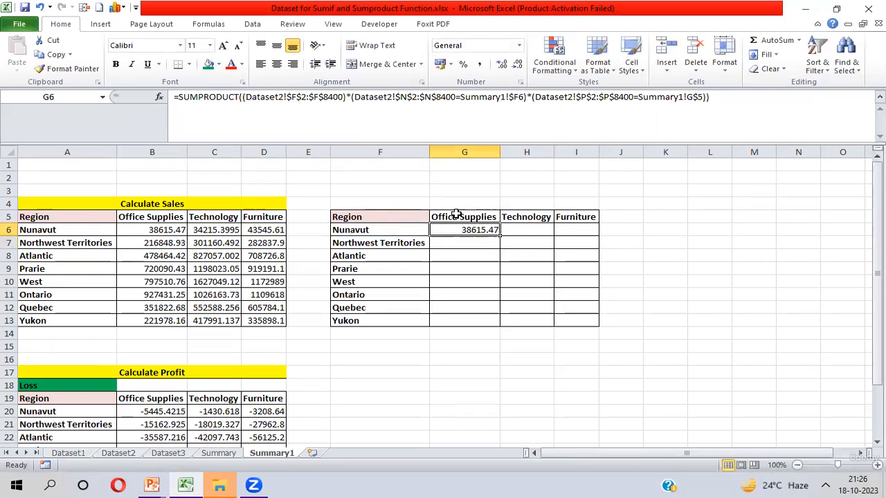
- Fill the SUMPRODUCT formula from G6 across and down the range G6:I13
key("shift+Right")
key("shift+Right")
key("shift+Down")
key("shift+Down")
key("shift+Down")
key("shift+Down")
key("shift+Down")
key("shift+Down")
key("shift+Down")
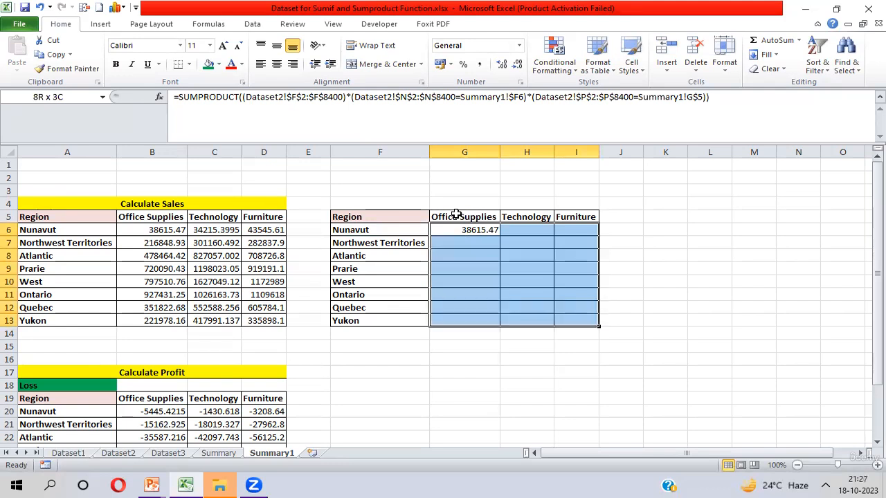
key("ctrl+r")
key("ctrl+d")
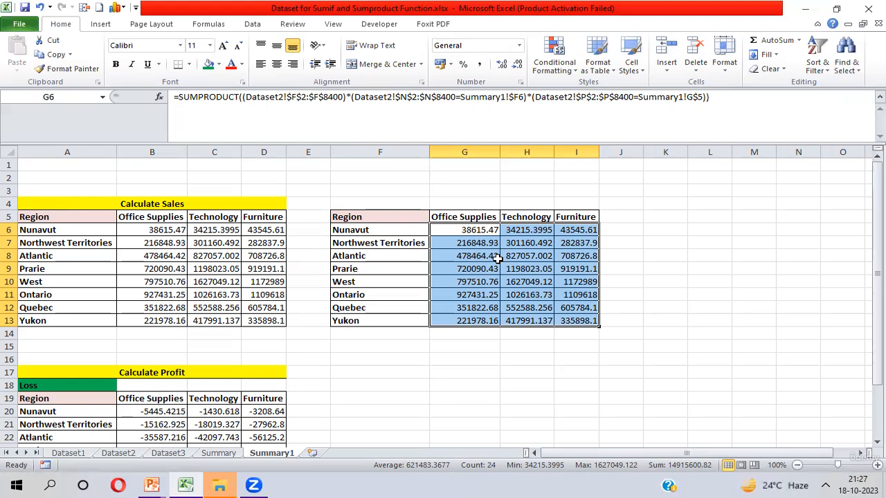
key("Down")
key("Down")
key("Down")
key("Down")
key("Down")
key("Down")
key("Down")
key("Down")
key("Down")
key("Down")
key("Down")
key("Down")
key("Down")
key("Down")
key("Down")
key("Down")
key("Down")
key("Down")
key("Down")
key("Down")
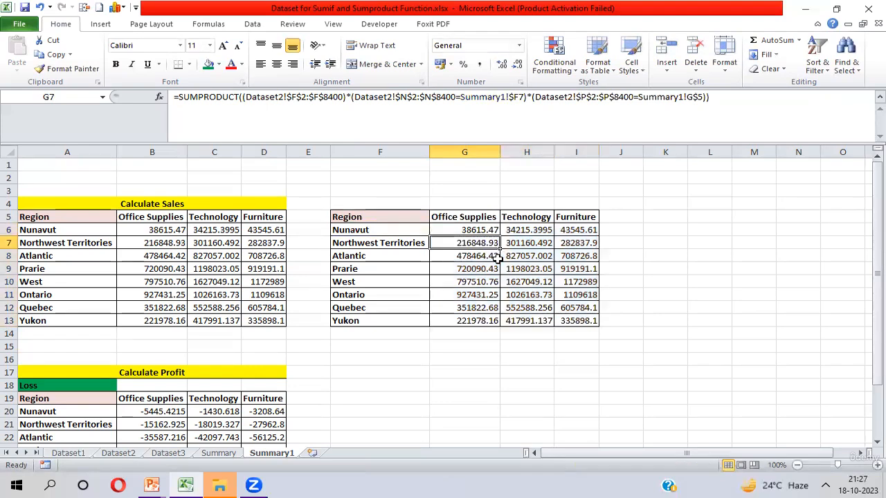
key("Up")
key("Up")
key("Up")
key("Up")
key("Up")
key("Up")
key("Up")
key("Up")
key("Up")
key("Up")
key("Up")
key("Up")
key("Up")
key("Up")
key("Up")
key("Up")
key("Up")
key("Up")
key("Up")
key("Up")
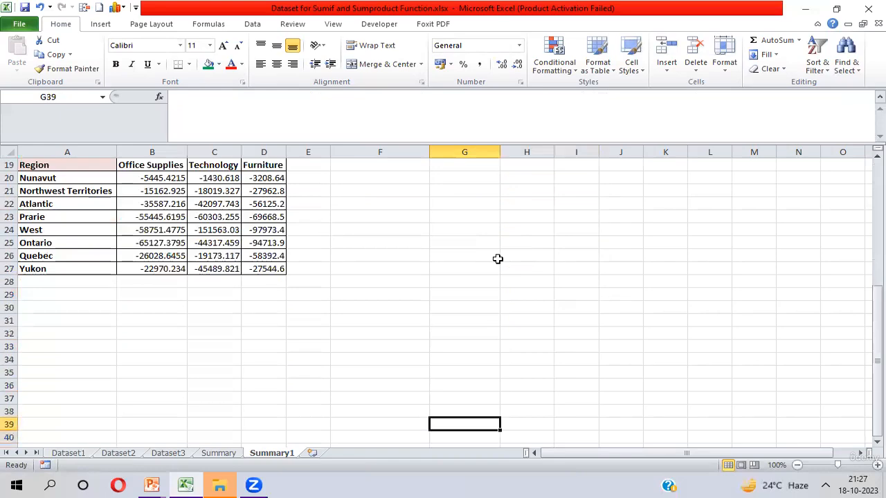
key("Down")
key("Down")
key("Down")
key("Down")
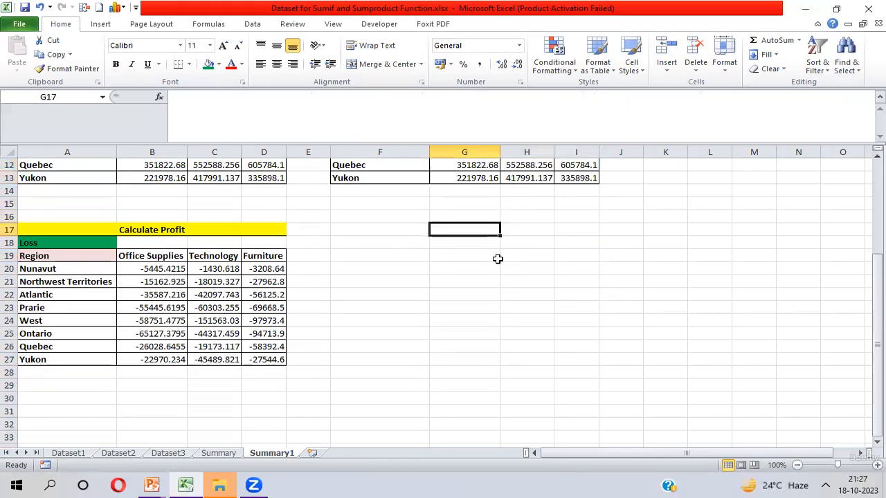
- Check the choices offered by the selection list in A18 of the Calculate Profit table
key("Down")
key("Down")
key("Down")
key("Down")
key("Down")
key("Left")
key("Left")
key("Left")
key("Left")
key("Left")
key("Left")
key("Up")
key("Up")
key("Up")
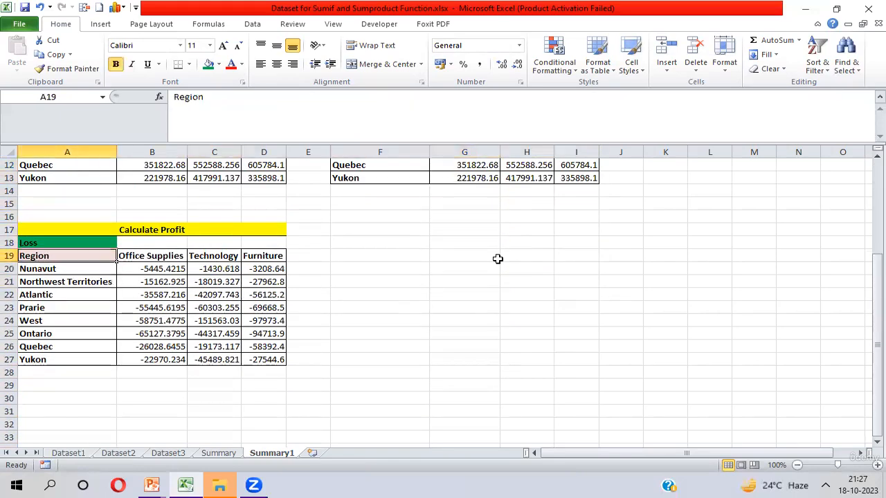
key("Up")
key("alt+Down")
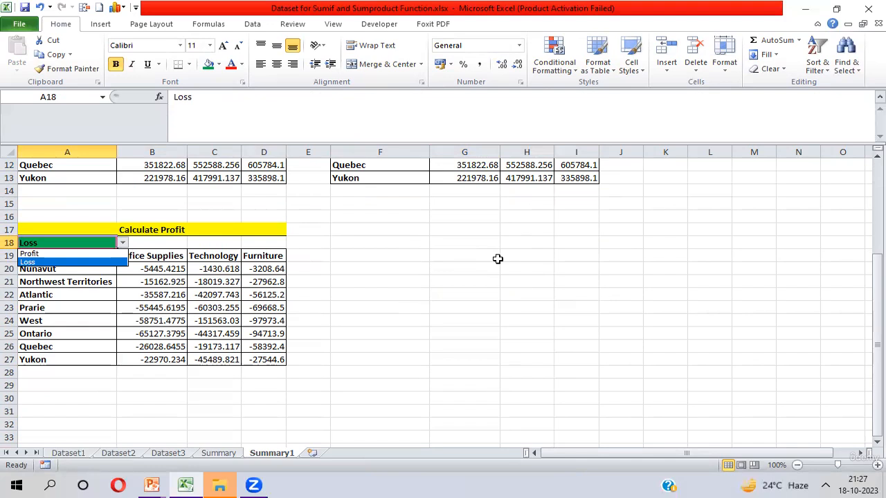
key("Escape")
key("Up")
key("Down")
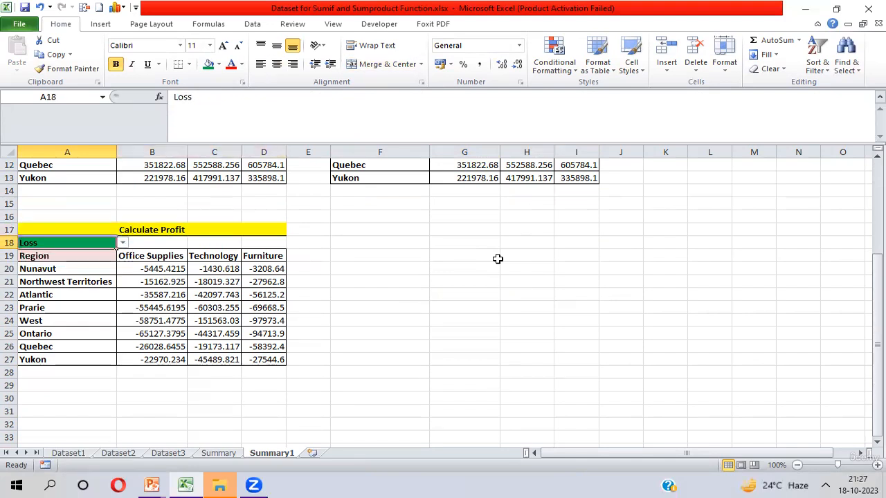
- Copy the whole Calculate Profit table A17:D27 and paste it starting at F17
key("Up")
key("shift+Right")
key("shift+Left")
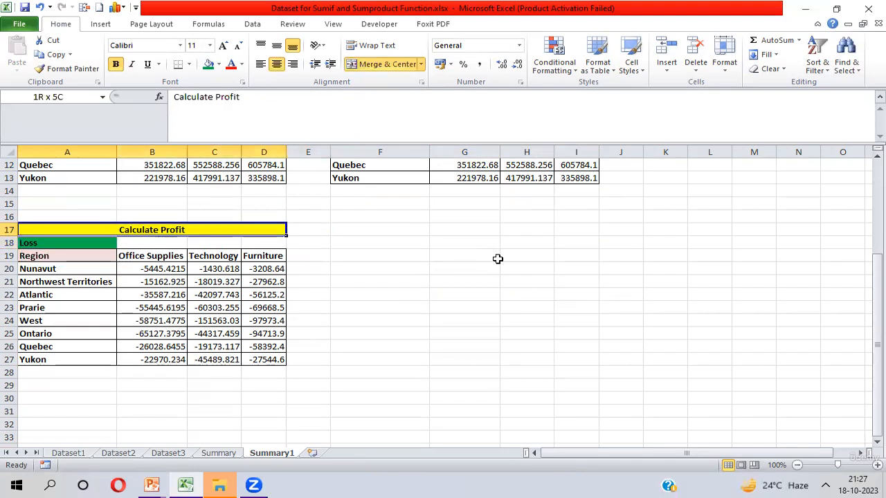
key("shift+Down")
key("shift+Down")
key("shift+Down")
key("shift+Down")
key("shift+Down")
key("shift+Down")
key("shift+Down")
key("shift+Down")
key("shift+Down")
key("shift+Down")
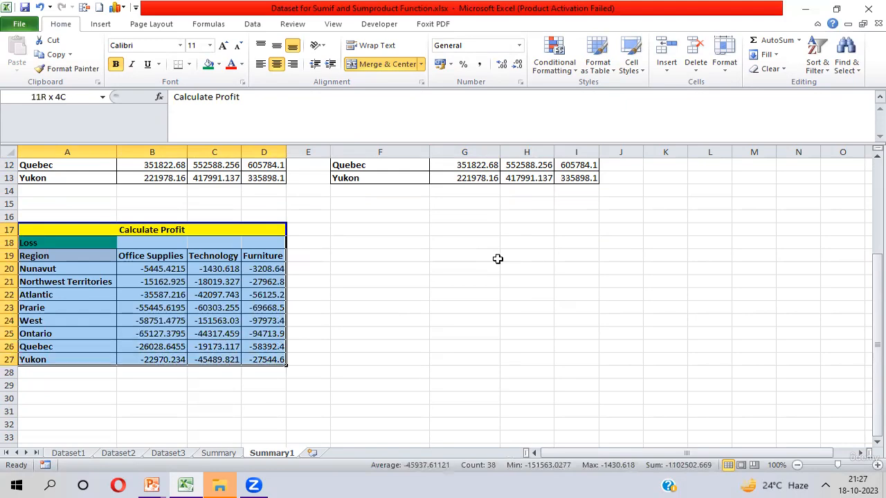
key("ctrl+c")
key("Right")
key("Right")
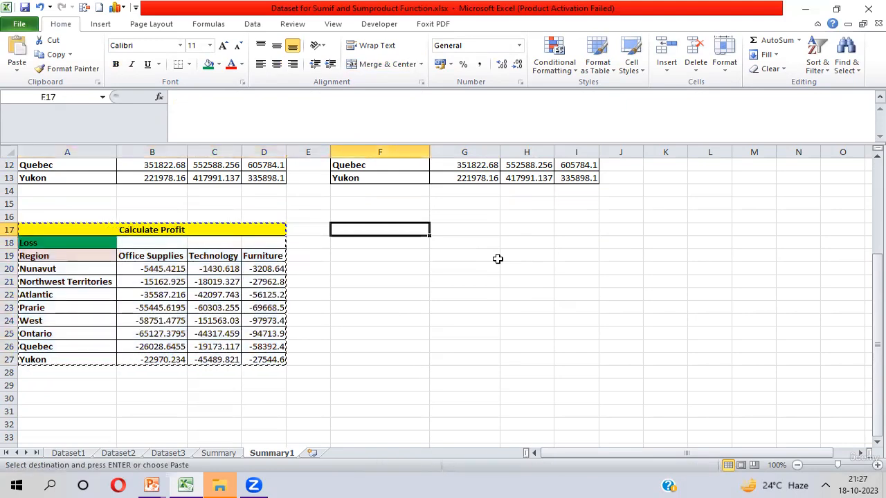
key("ctrl+v")
- Clear the copied formulas from G20:I27 in the second Calculate Profit table
key("Down")
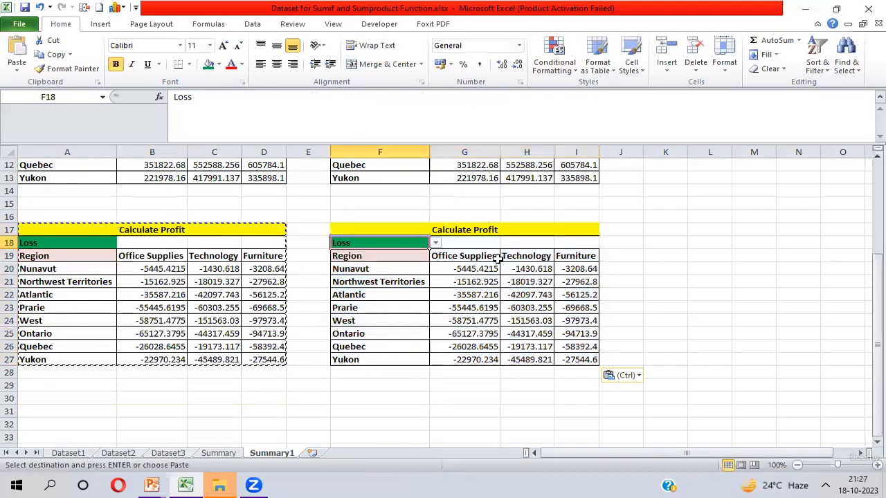
key("Down")
key("Right")
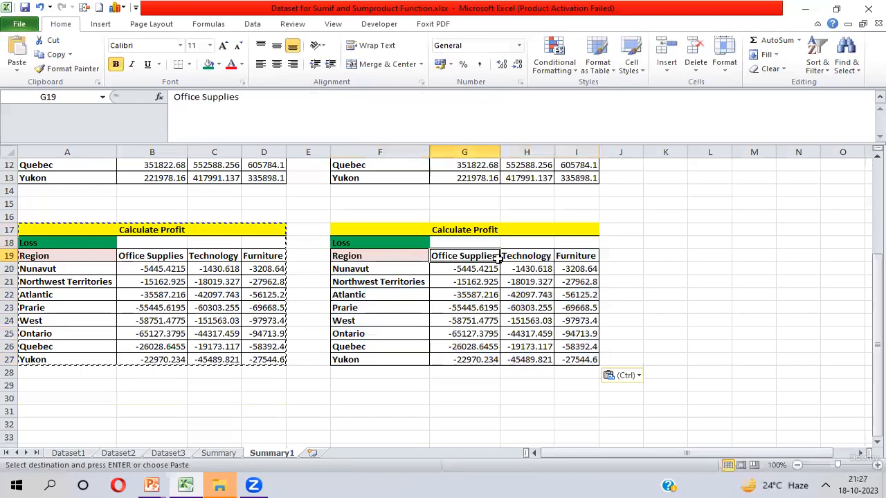
key("Down")
key("ctrl+shift+Right")
key("ctrl+shift+Down")
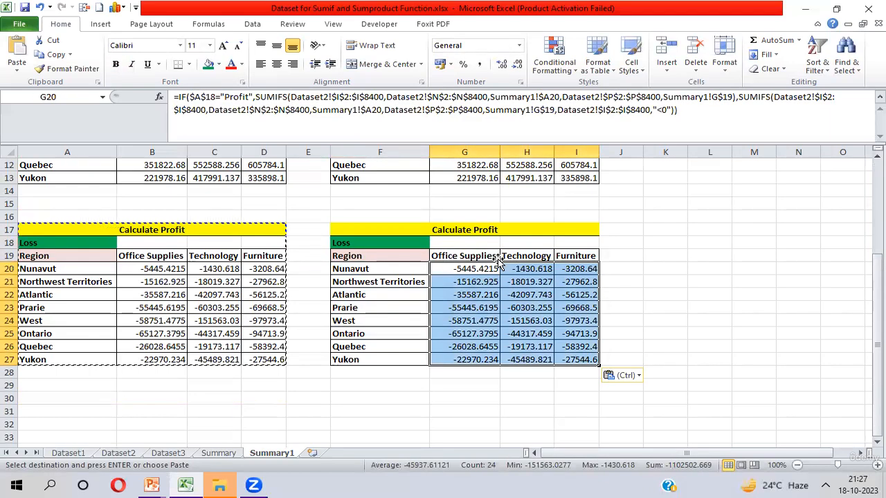
key("Delete")
left_click(497, 257)
key("Down")
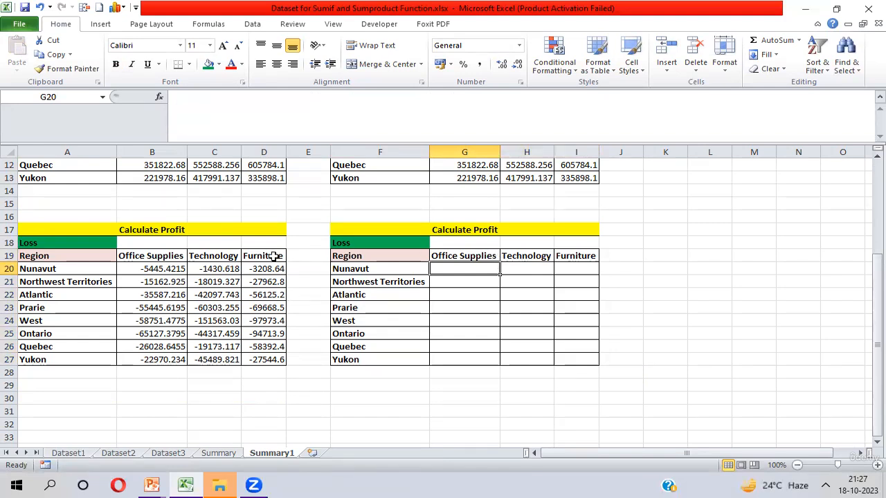
- Review B20's formula and start an IF formula in G20 that tests whether $F$18 equals "Profit"
left_click(146, 269)
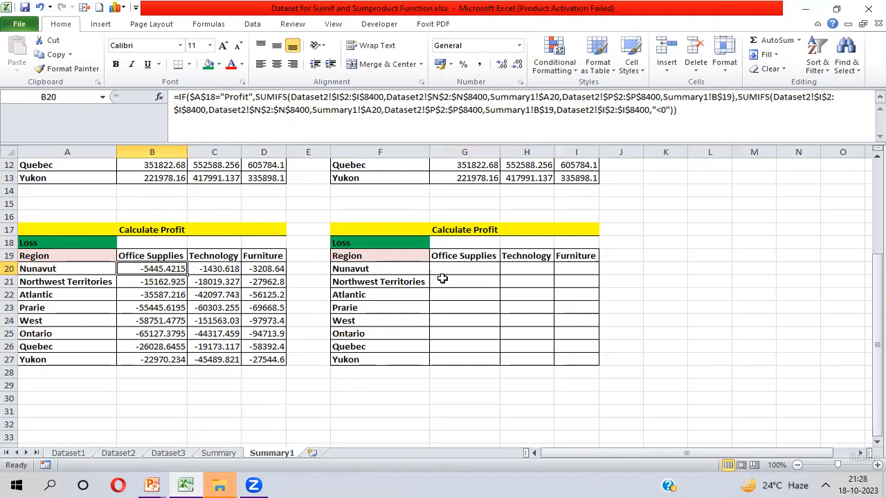
left_click(462, 270)
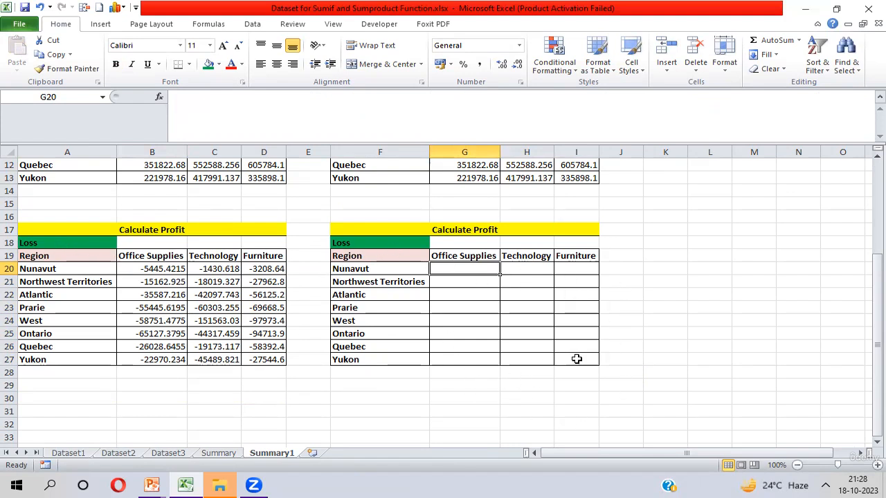
type("=")
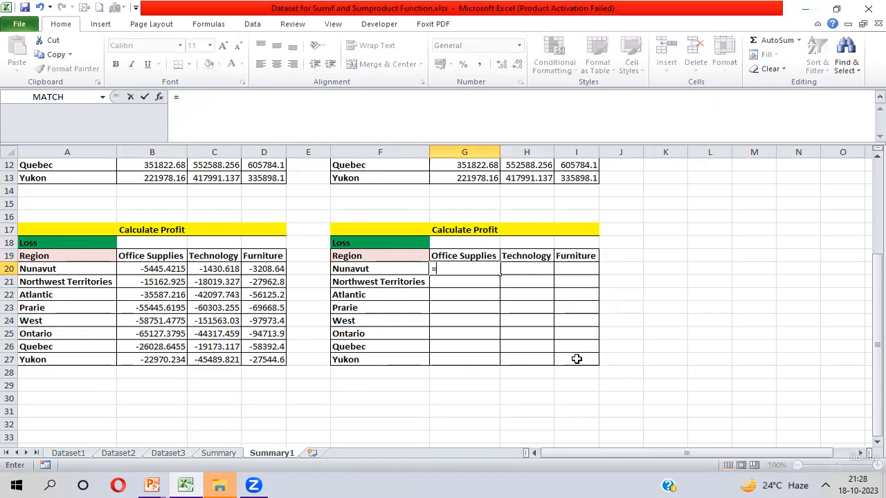
type("if(")
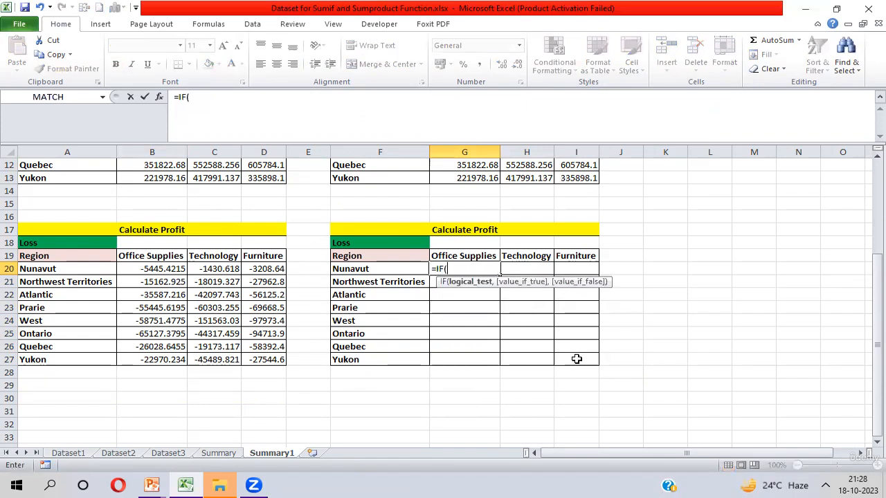
left_click(375, 242)
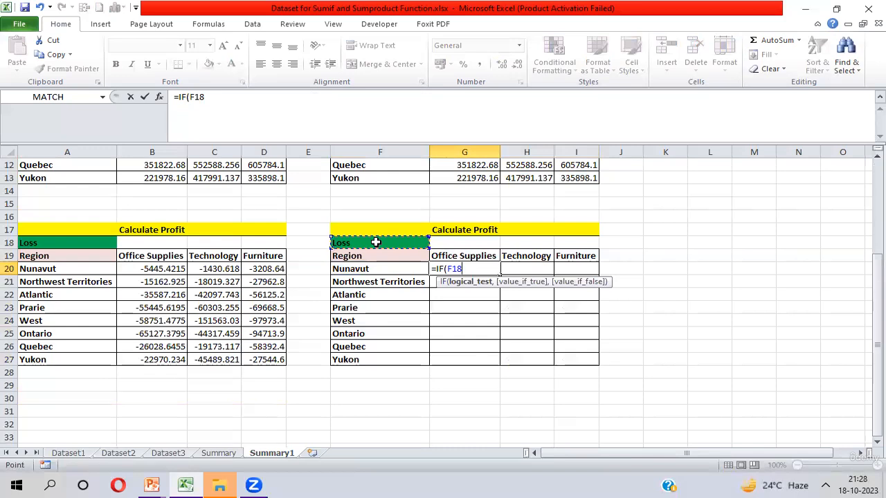
key("F4")
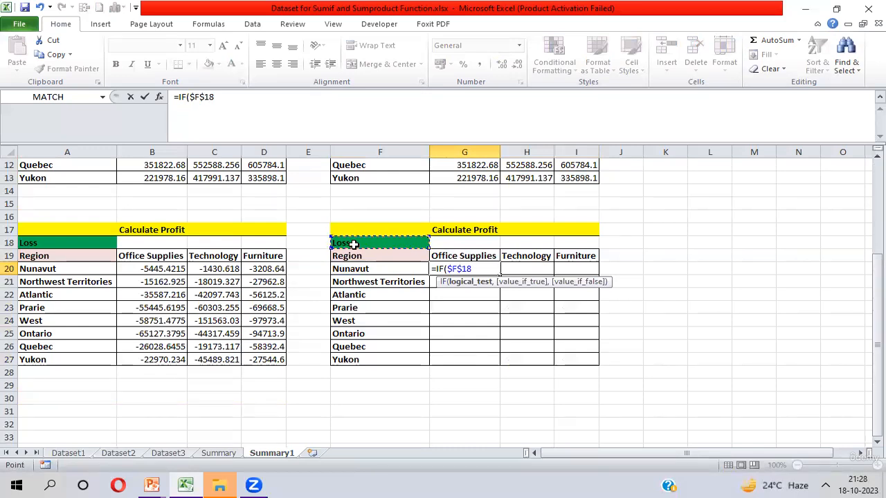
type("=\"Profit")
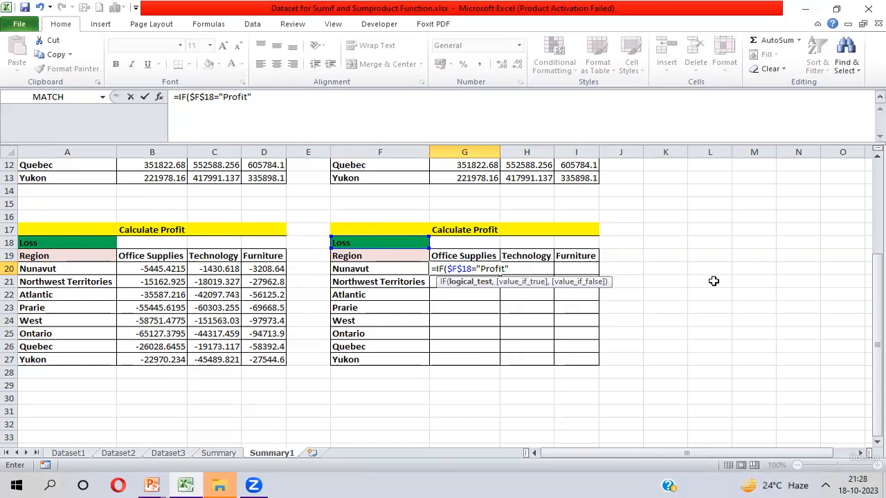
type(",")
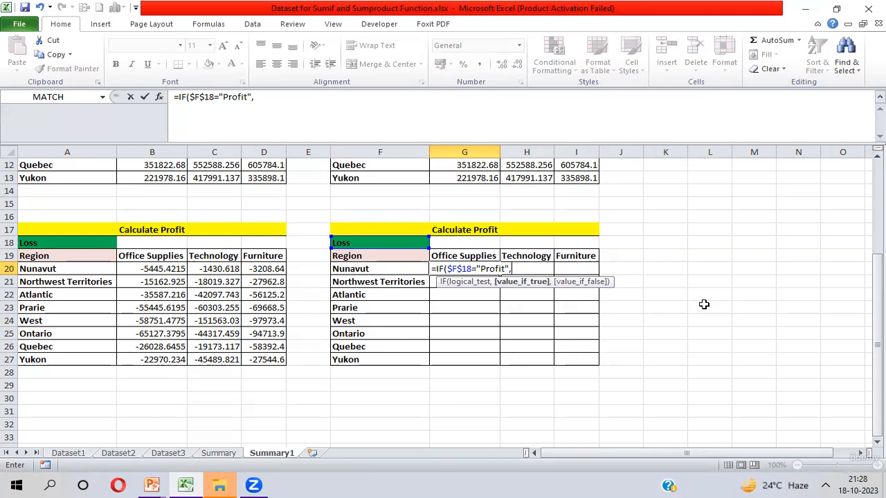
- Nest SUMPRODUCT as the true value, starting its first array with Dataset2's Region range $N$2:$N$8400 as an absolute reference
type("Sump")
key("Tab")
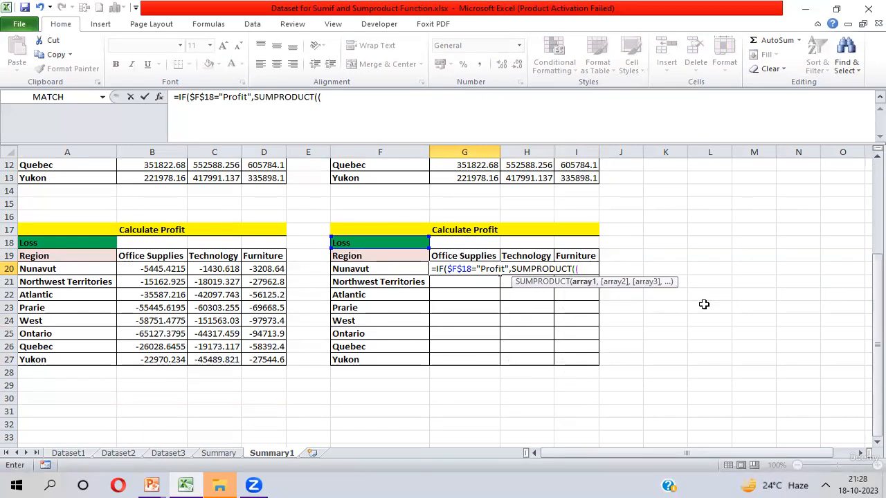
key("ctrl+Page_Up")
key("ctrl+Page_Up")
key("ctrl+Page_Up")
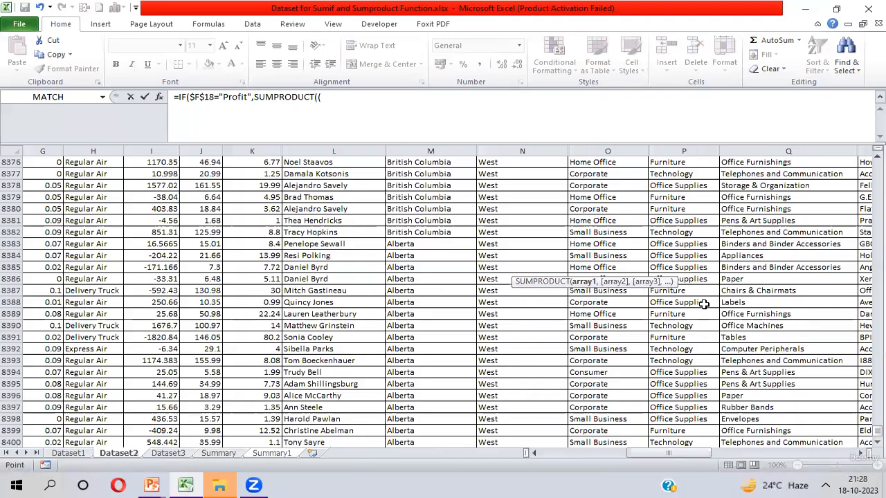
left_click(357, 301)
key("ctrl+Up")
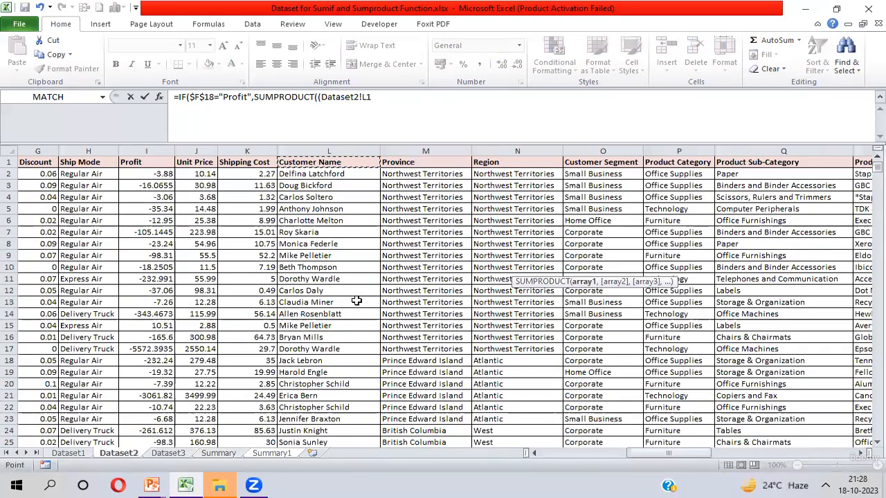
key("Right")
key("Right")
key("Down")
key("ctrl+shift+Down")
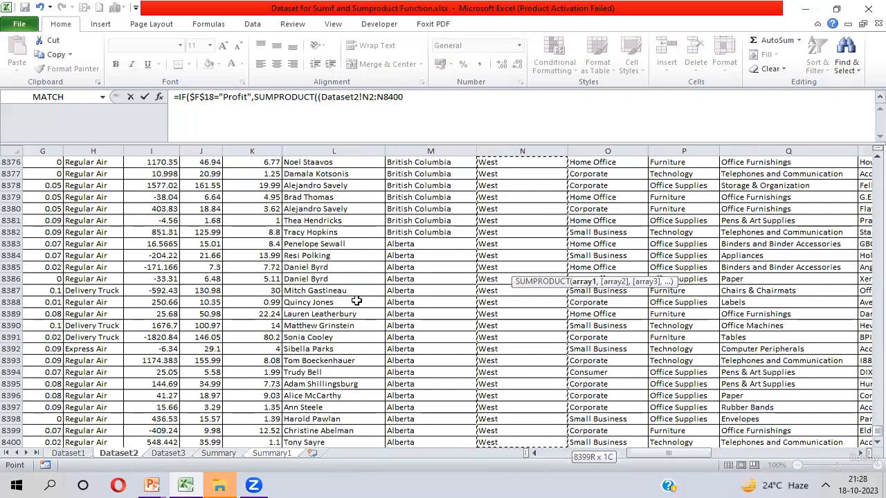
key("F4")
type("=")
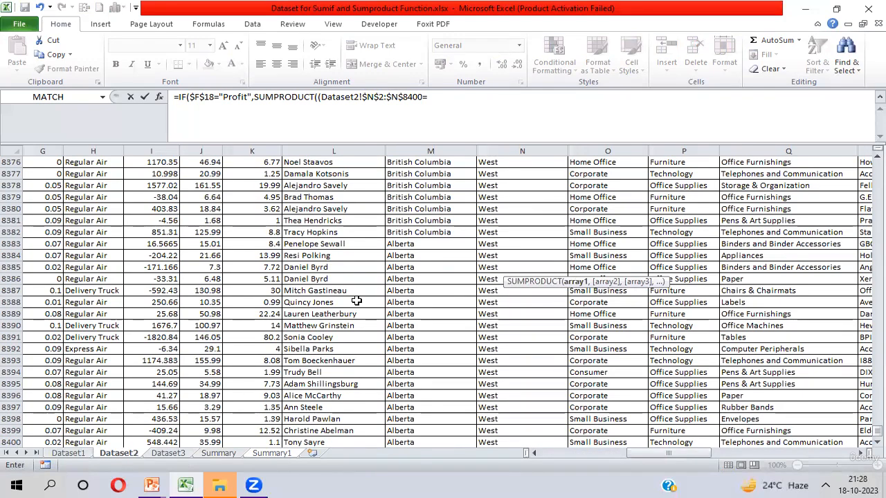
- Match the Region range to Summary1!$F20 with only the column locked and close the condition
key("ctrl+Page_Down")
key("ctrl+Page_Down")
key("ctrl+Page_Down")
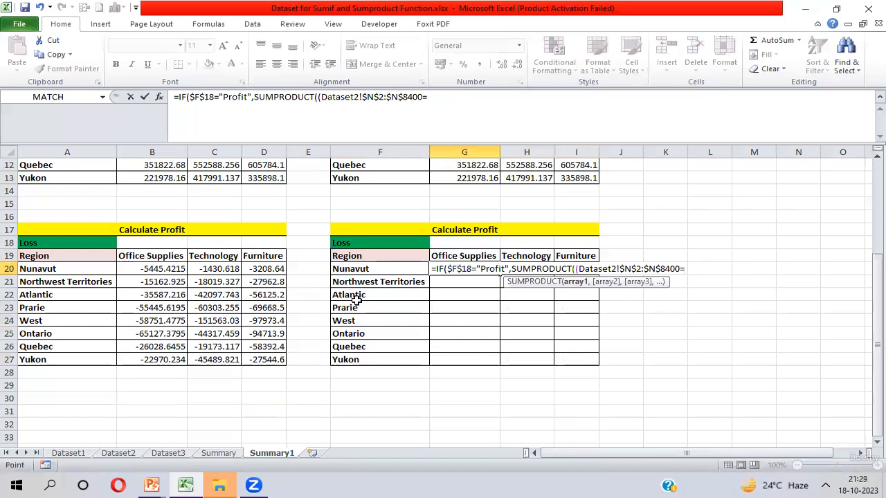
left_click(366, 269)
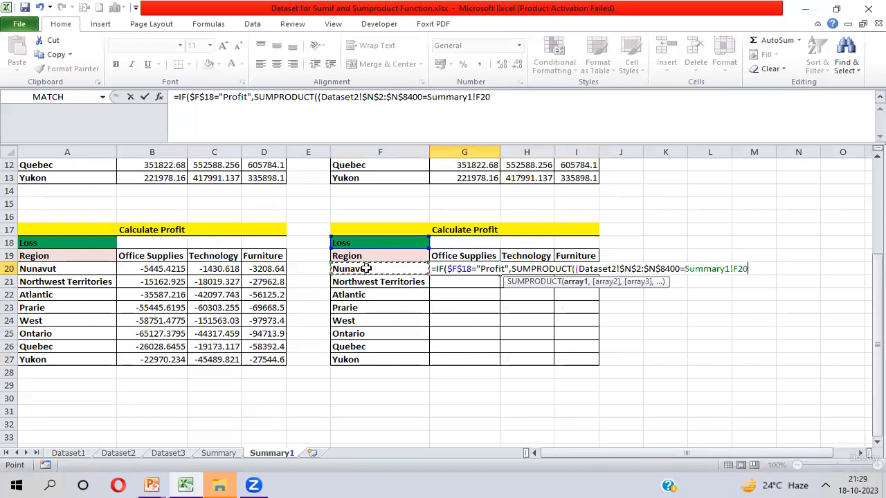
key("F4")
key("F4")
key("F4")
type(")")
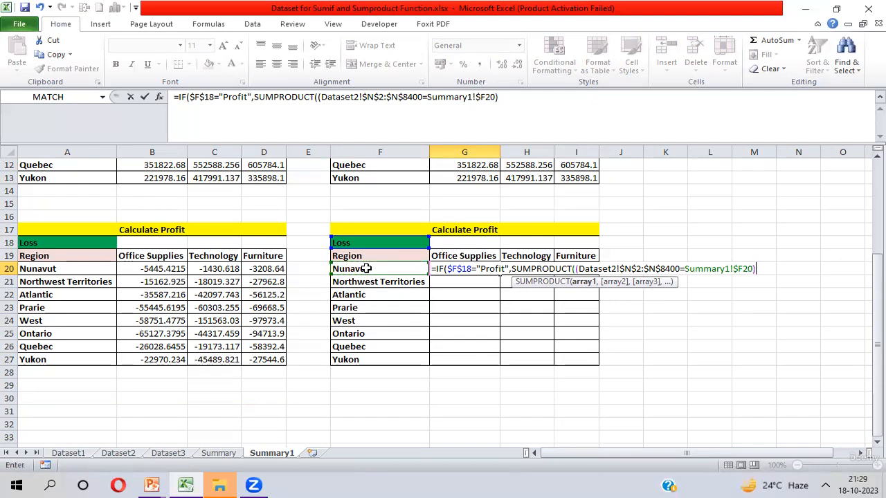
- Multiply the Region condition by a second one starting with Dataset2's Product Category range $P$2:$P$8400 as an absolute reference
type("*(")
key("ctrl+Page_Up")
key("ctrl+Page_Up")
key("ctrl+Page_Up")
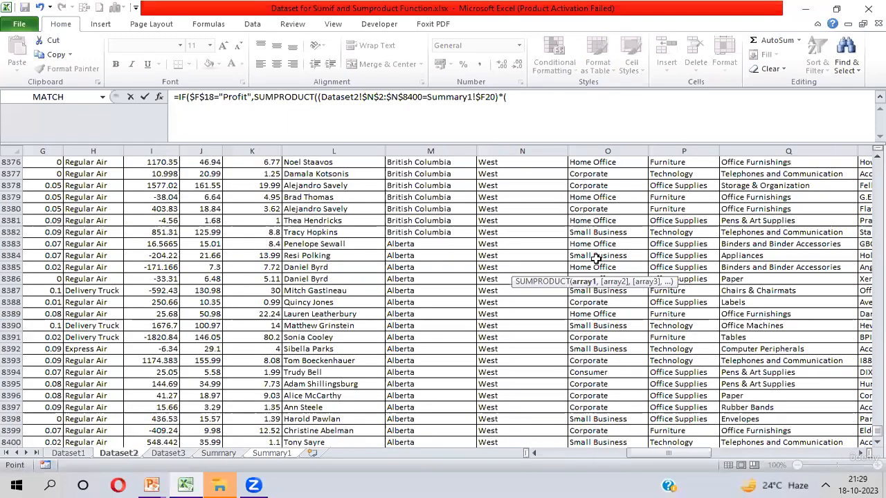
key("ctrl+Page_Down")
key("ctrl+Page_Up")
left_click(595, 258)
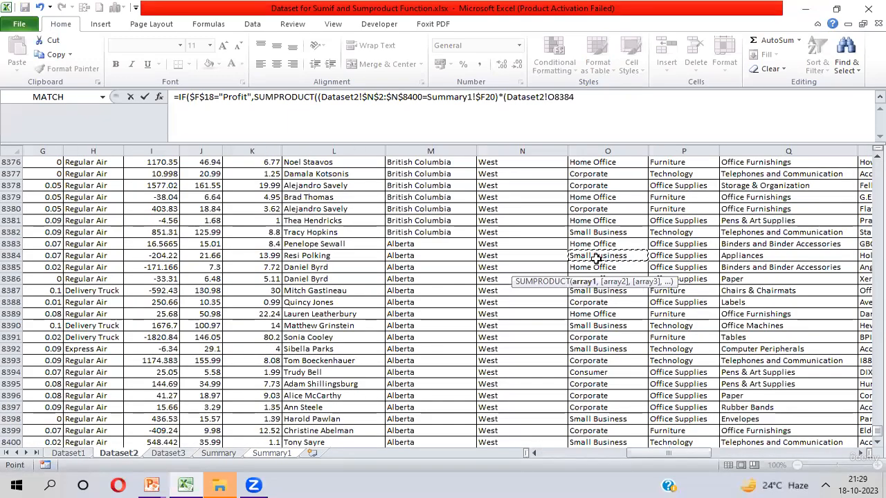
key("ctrl+Up")
key("Right")
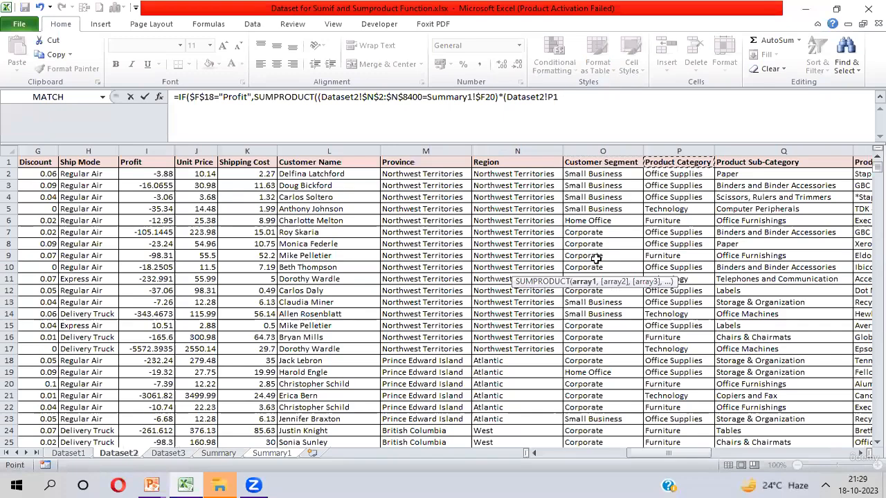
key("Down")
key("ctrl+shift+Down")
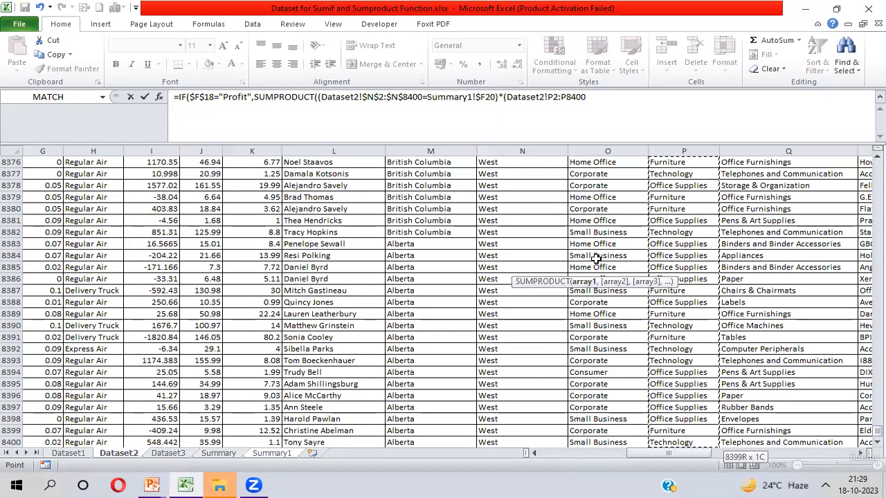
key("F4")
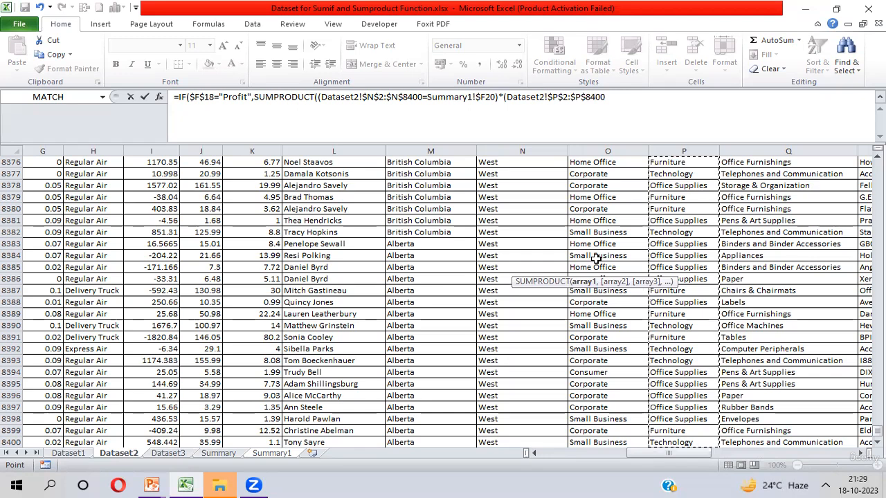
- Match the Product Category range to Summary1!G$19 with only the row locked and close the condition
type("=")
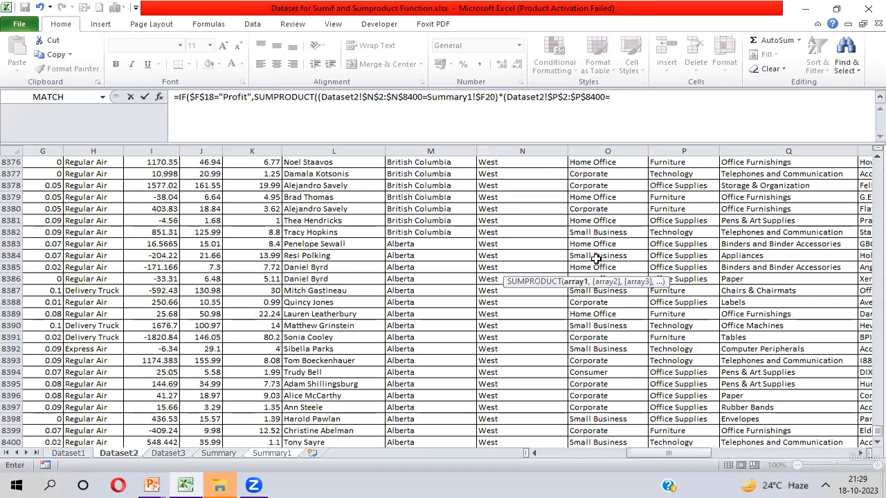
key("ctrl+Page_Down")
key("ctrl+Page_Down")
key("ctrl+Page_Down")
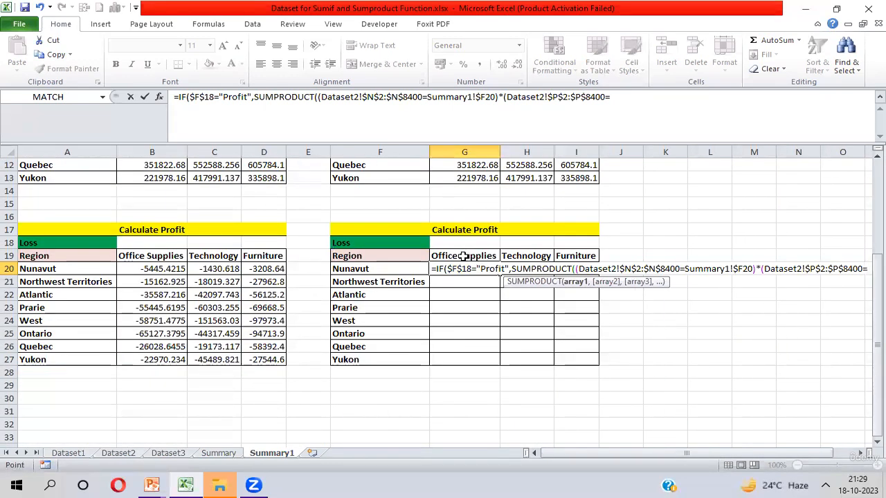
left_click(463, 256)
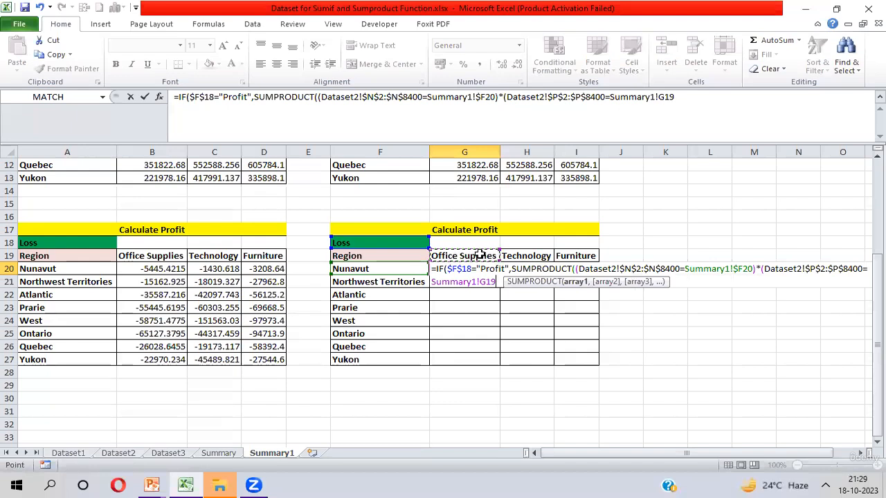
key("F4")
key("F4")
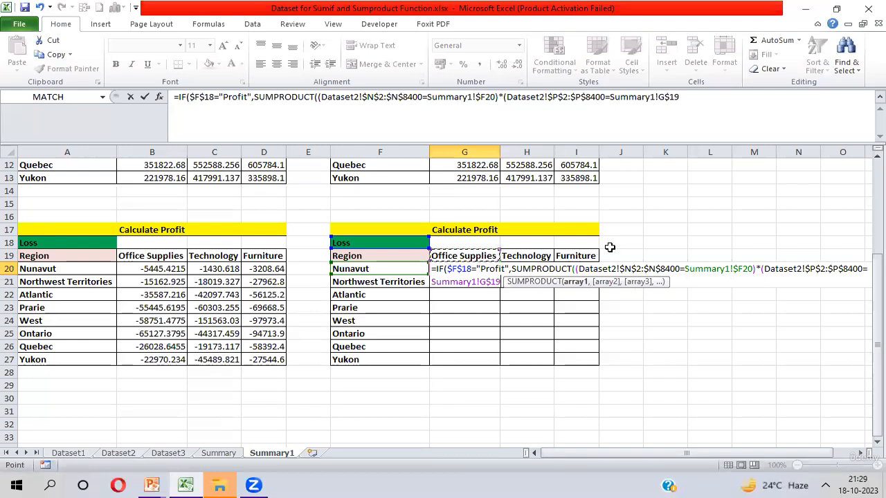
type(")")
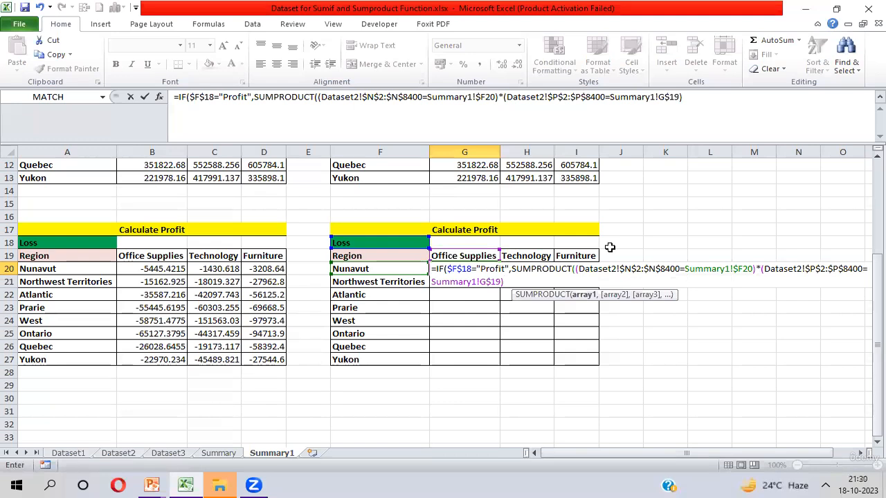
- Multiply both conditions by Dataset2's Profit range $I$2:$I$8400 as an absolute reference
type("*(")
key("ctrl+Page_Up")
key("ctrl+Page_Up")
key("ctrl+Page_Up")
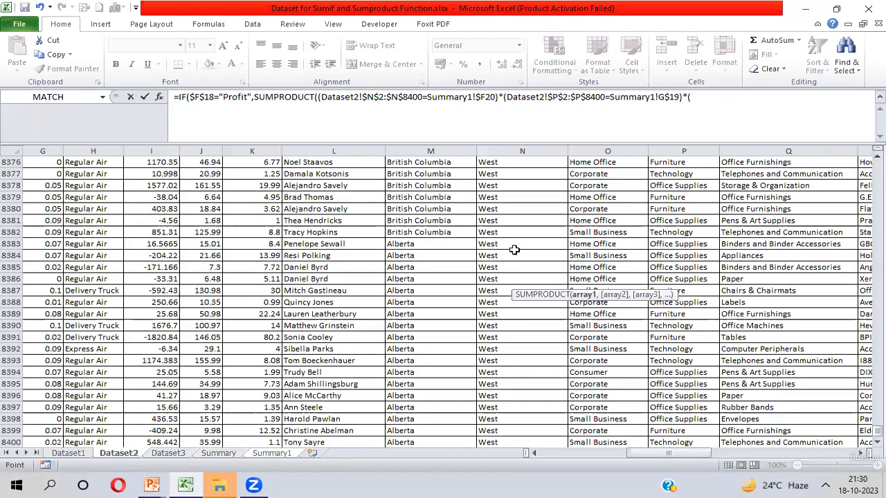
left_click(248, 259)
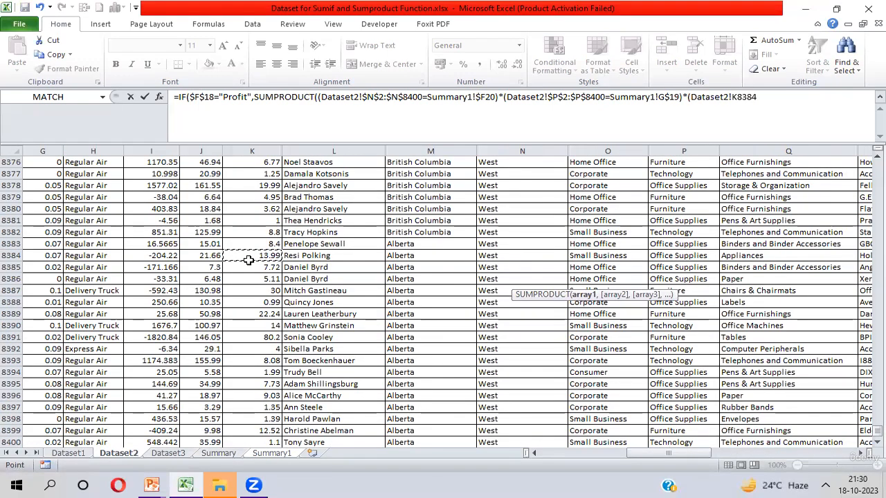
key("ctrl+Up")
key("Left")
key("Left")
key("Left")
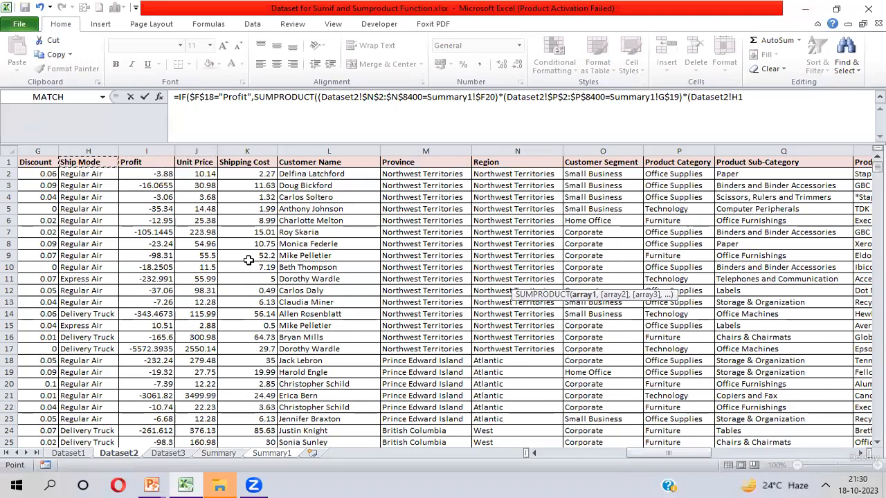
key("Left")
key("Left")
key("Down")
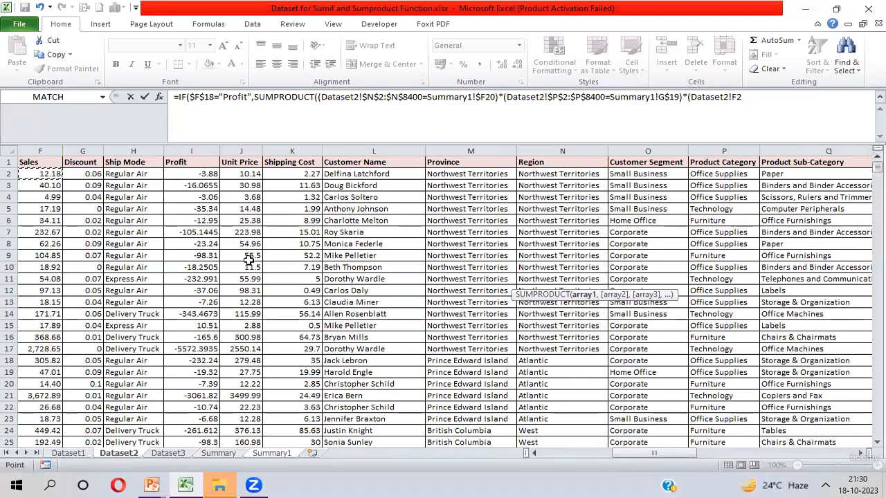
key("Right")
key("Right")
key("Right")
key("ctrl+shift+Down")
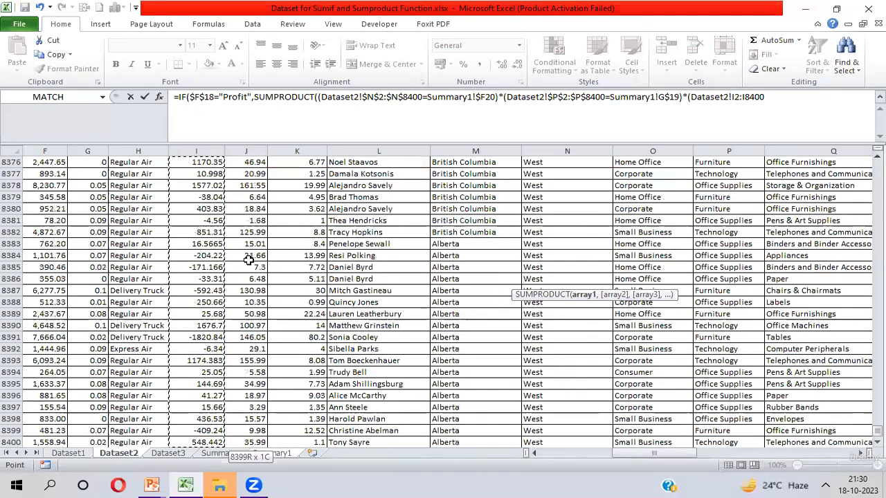
key("F4")
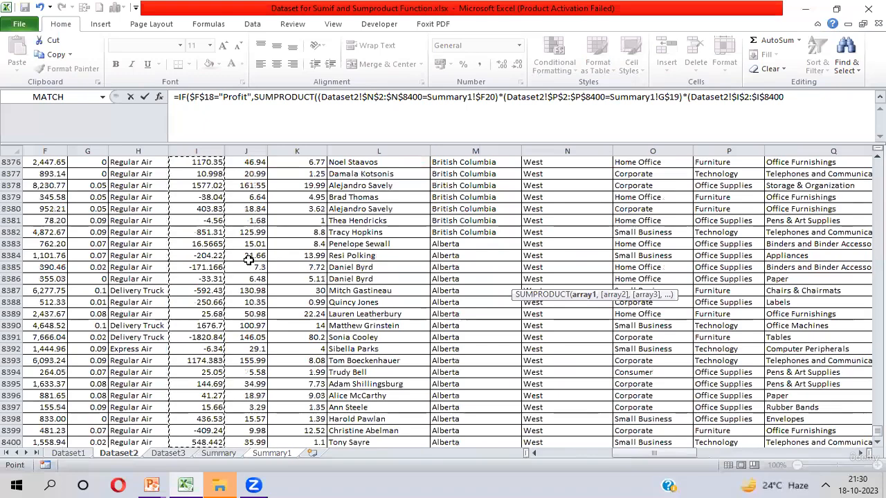
- Close the SUMPRODUCT and enter the IF formula in G20 without a false value
type("))")
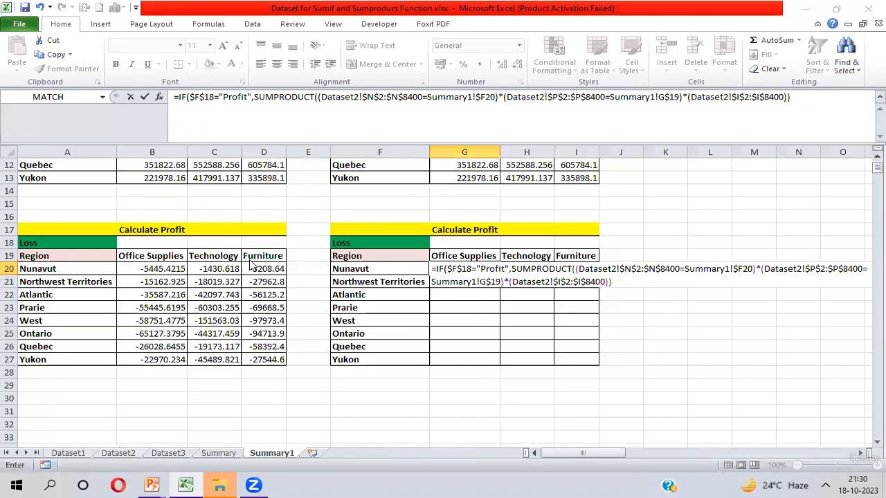
key("Return")
key("Return")
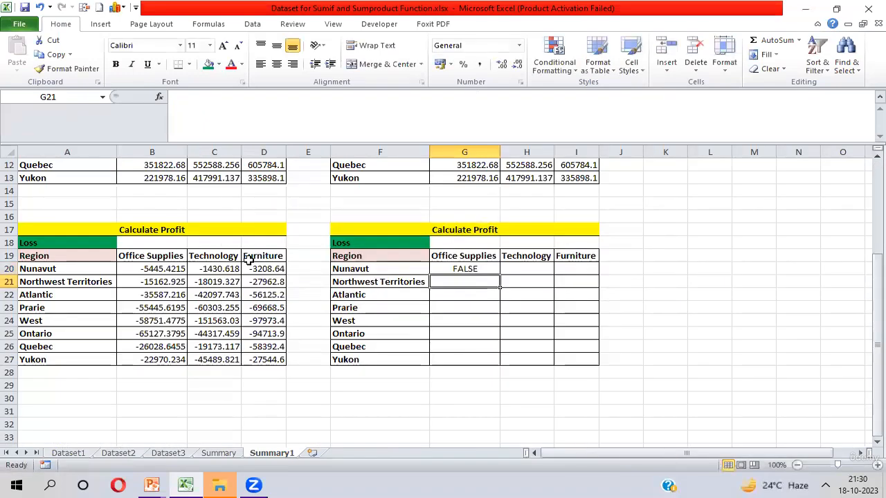
- Fill G20's formula across and down through G20:I27 of the second Calculate Profit table
key("Up")
key("shift+Right")
key("shift+Right")
key("shift+Down")
key("shift+Down")
key("shift+Down")
key("shift+Down")
key("shift+Down")
key("shift+Down")
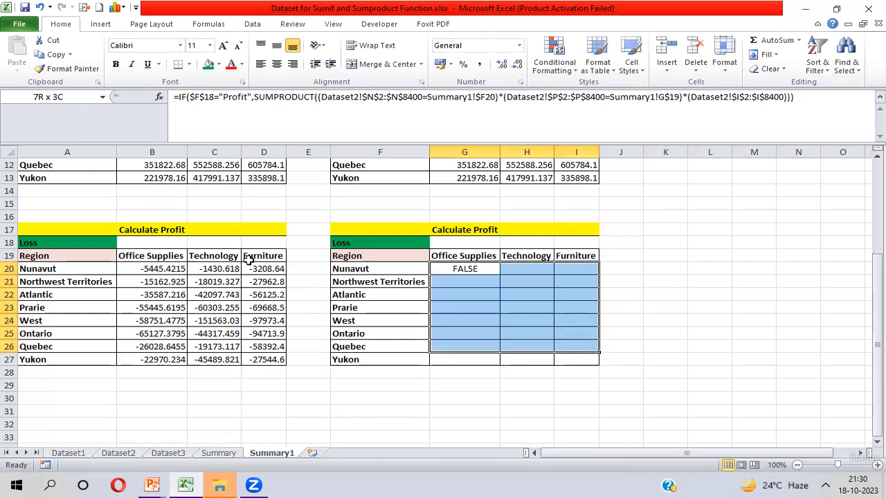
key("shift+Down")
key("ctrl+r")
key("ctrl+d")
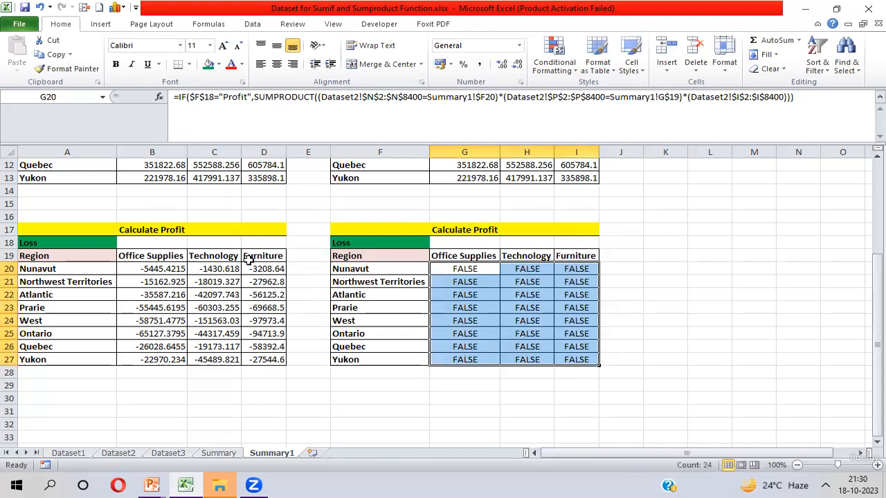
- Review G20's IF formula and add 0 as its value if false
left_click(465, 271)
double_click(247, 97)
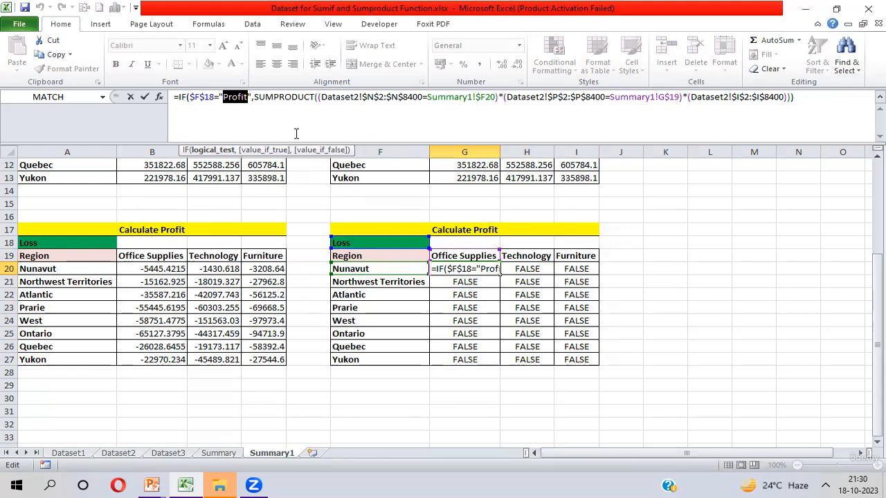
left_click_drag(253, 97, 808, 97)
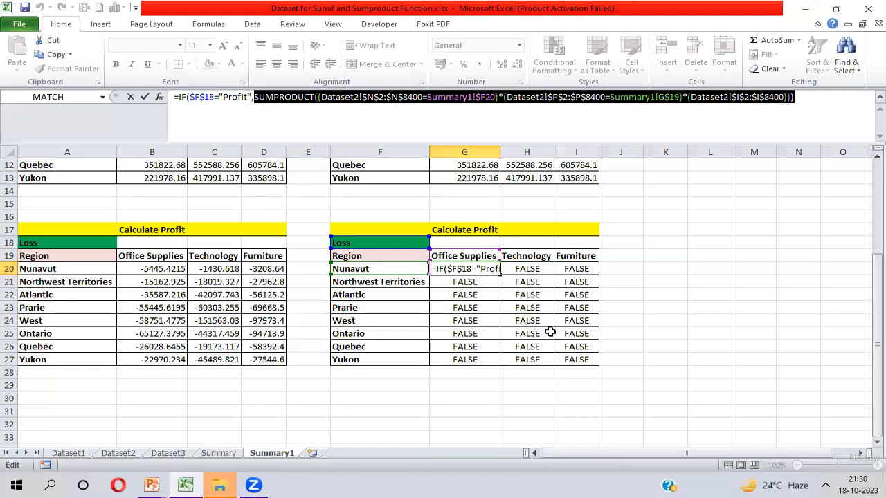
left_click(799, 99)
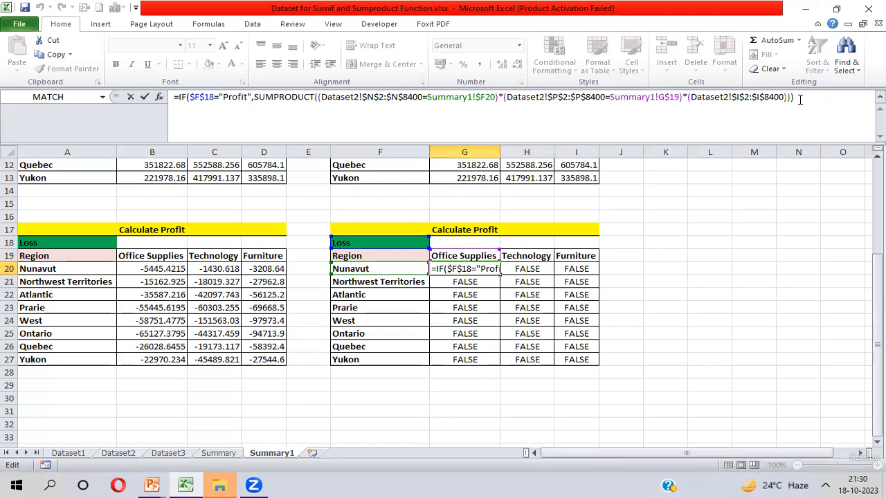
key("BackSpace")
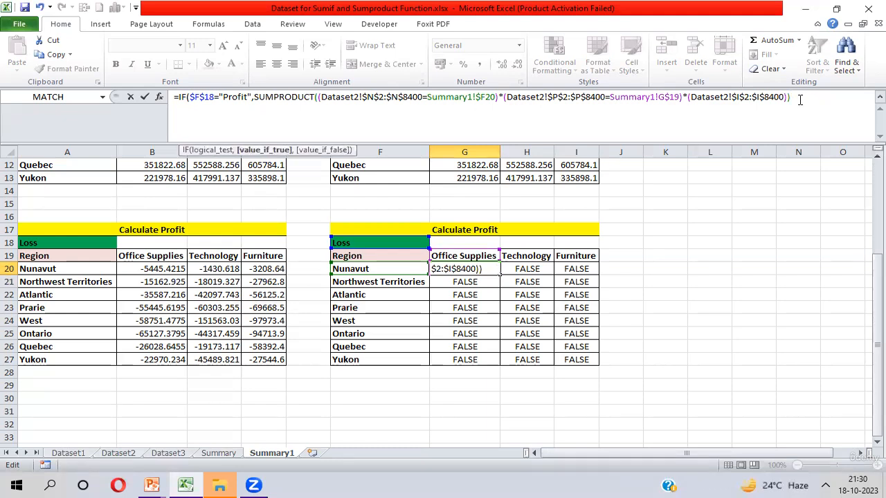
type(",0")
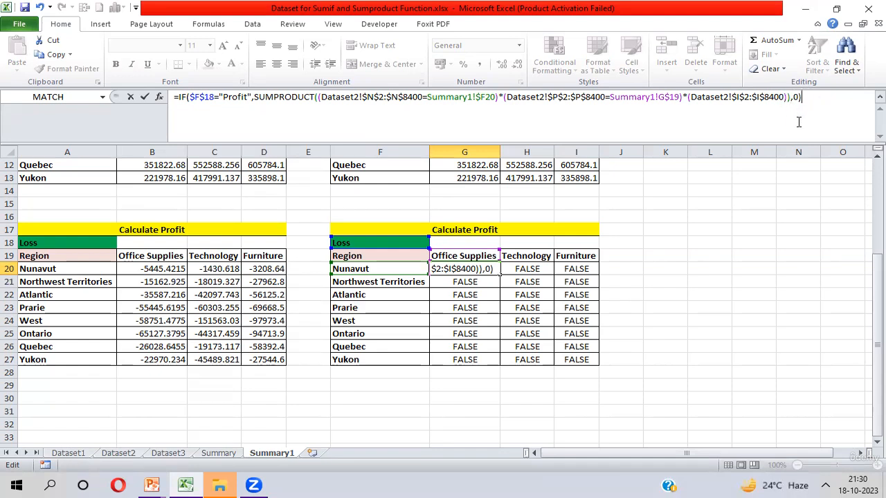
key("Return")
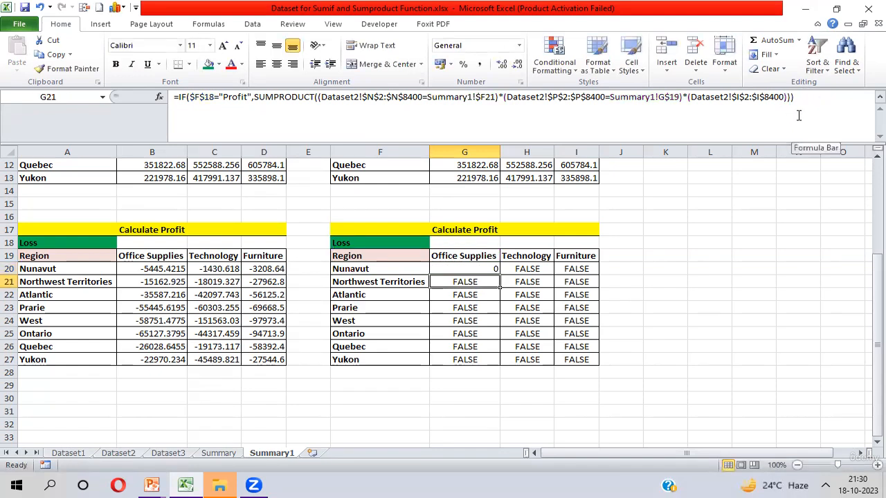
- Fill the revised G20 formula, with 0 as its false value, across and down through G20:I27
key("Up")
key("shift+Right")
key("shift+Right")
key("shift+Down")
key("shift+Down")
key("shift+Down")
key("shift+Down")
key("shift+Down")
key("shift+Down")
key("shift+Down")
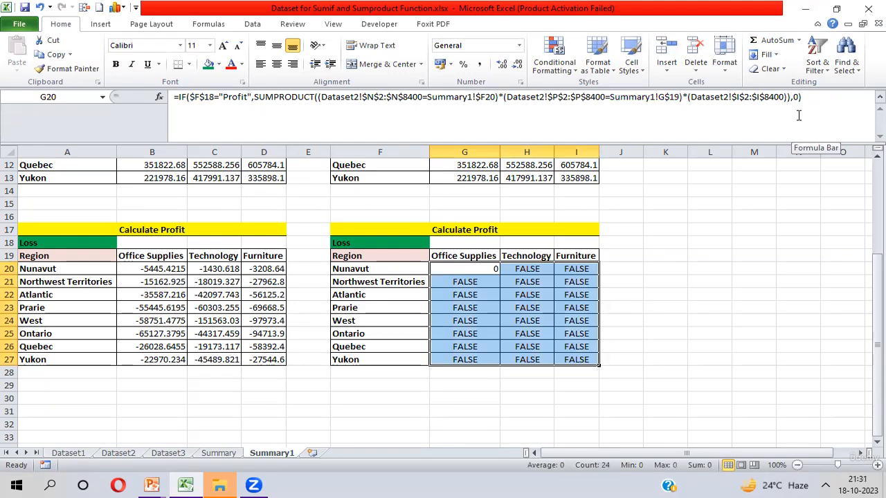
key("ctrl+r")
key("ctrl+d")
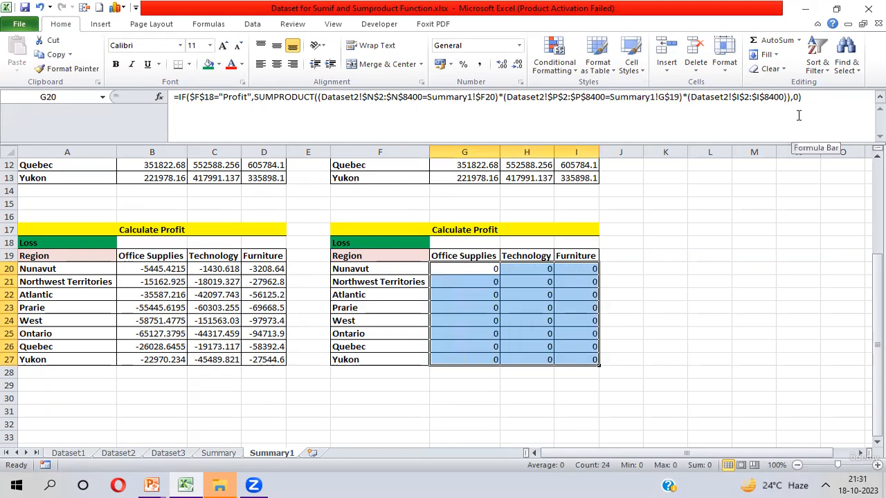
key("Up")
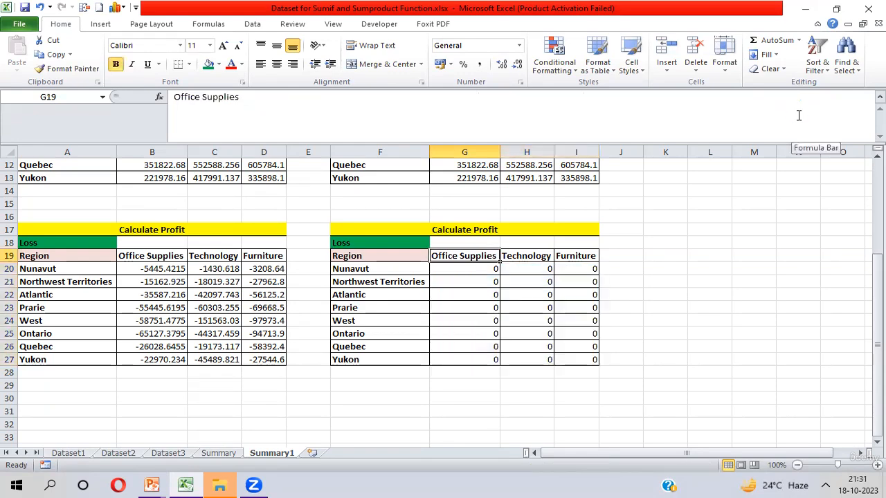
key("Down")
key("shift+Right")
key("shift+Right")
key("ctrl+shift+Down")
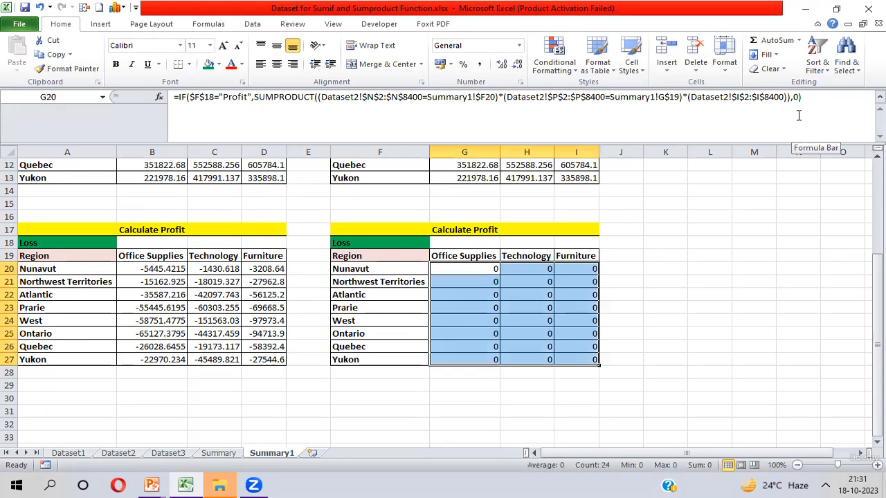
key("Up")
key("Down")
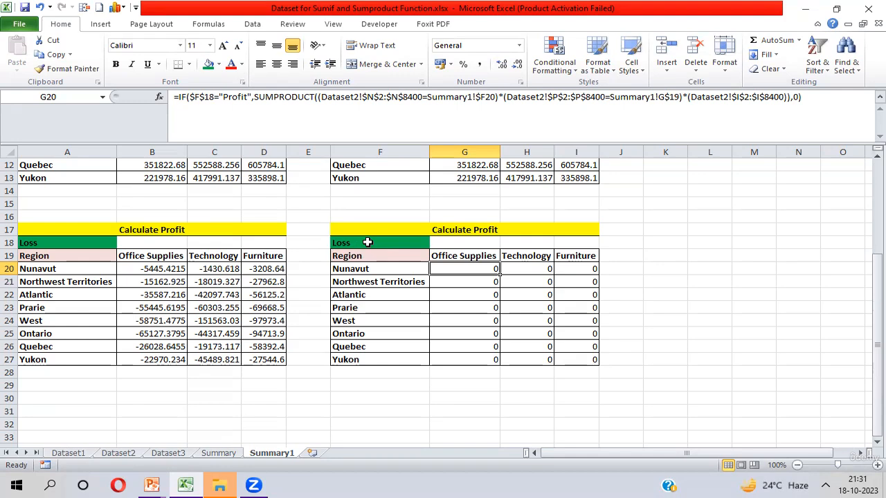
- Replace the 0 false value in G20's IF formula with the opening of a second SUMPRODUCT and its first condition
left_click(257, 97)
left_click_drag(256, 96, 803, 97)
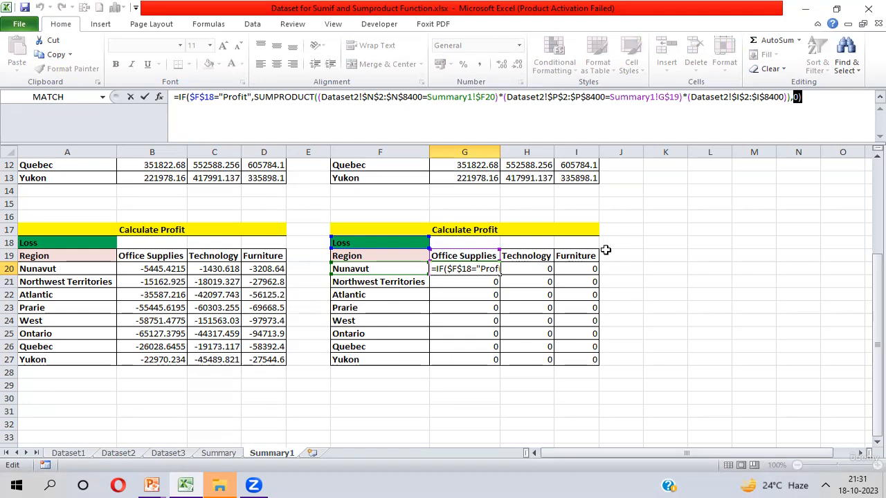
key("BackSpace")
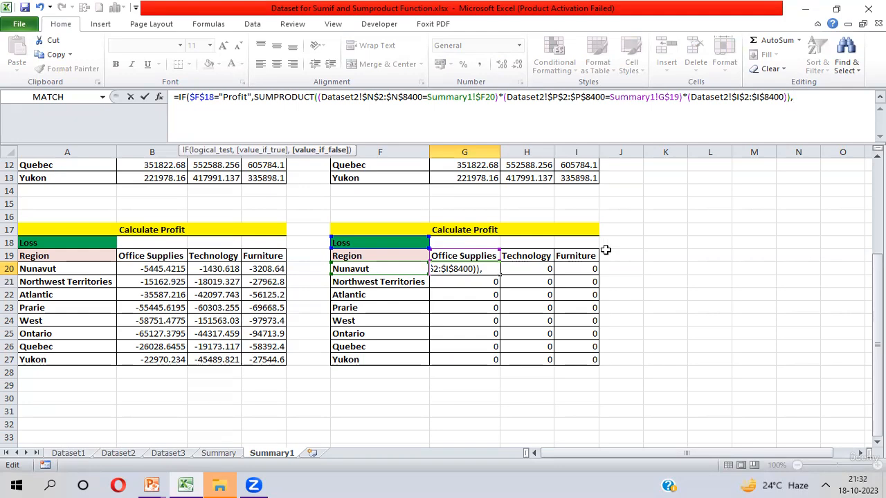
type("SUMPRODUCT(")
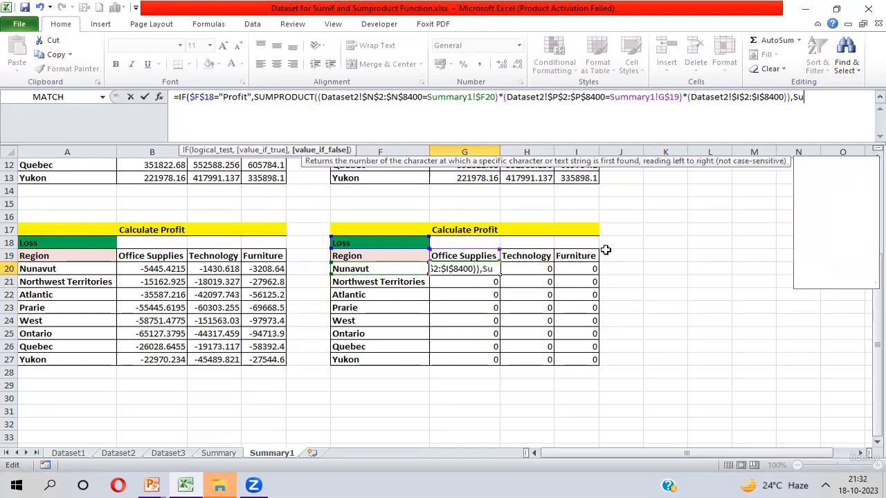
type("(")
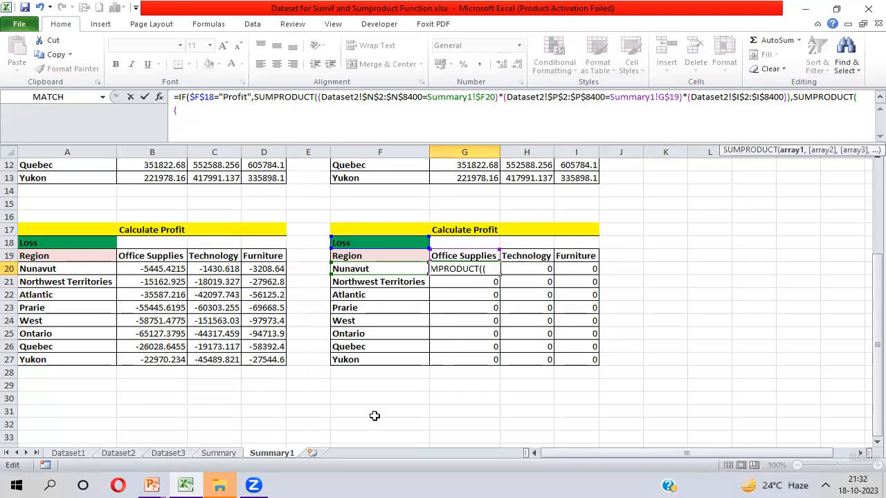
- Add Dataset2's Region range as the absolute reference $N$2:$N$8400 in the second SUMPRODUCT's first condition
key("ctrl+Page_Up")
key("ctrl+Page_Up")
key("ctrl+Page_Up")
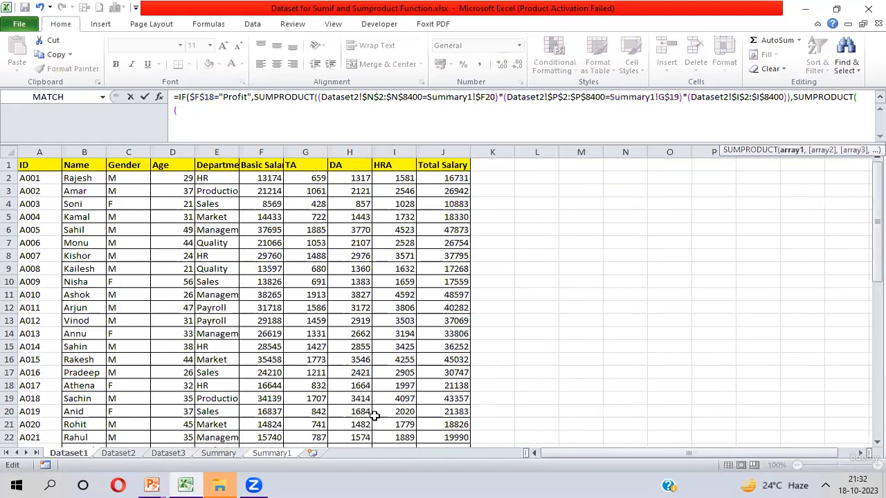
key("ctrl+Page_Down")
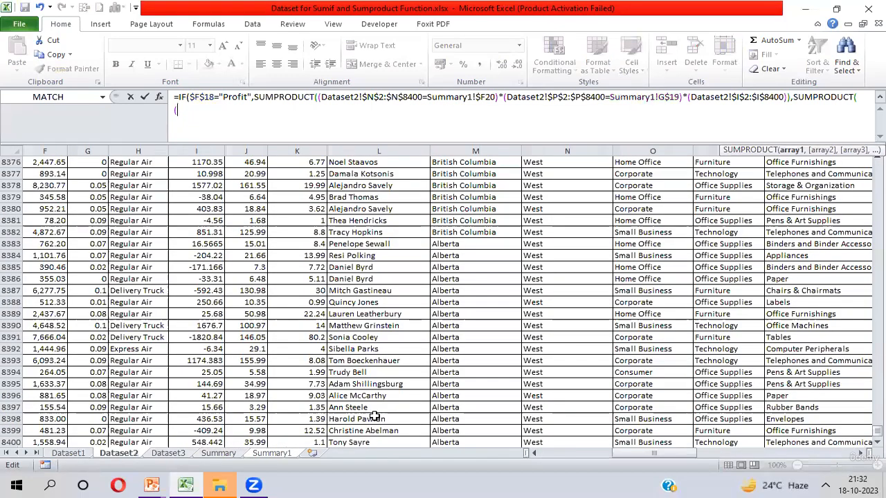
left_click(562, 274)
key("ctrl+Up")
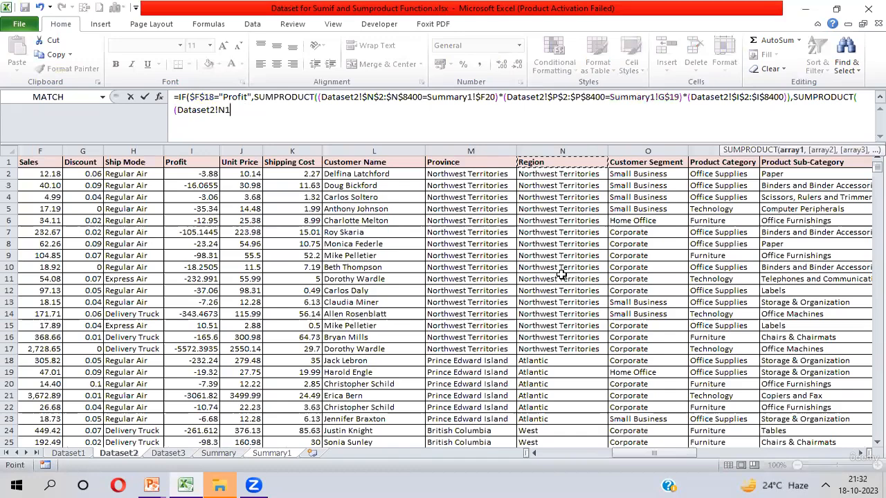
key("Down")
key("ctrl+shift+Down")
key("F4")
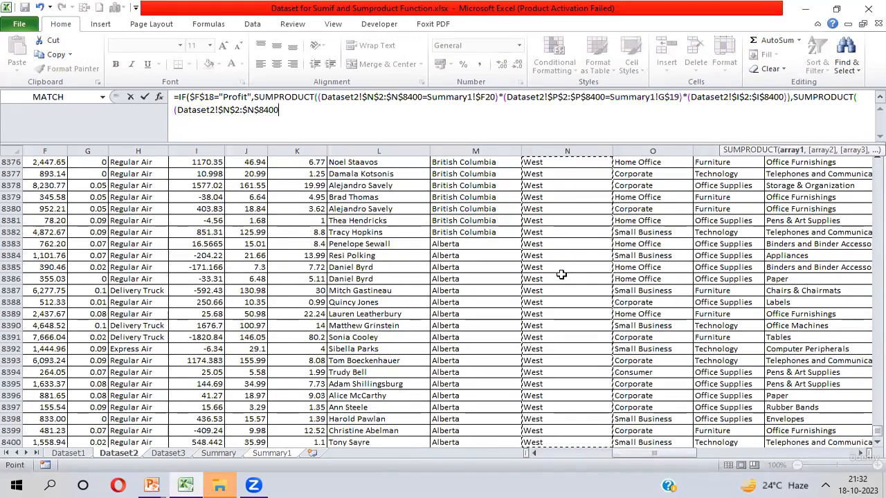
- Match the Region range to the Nunavut cell as Summary1!$F20 and multiply by a second condition
type("=")
key("ctrl+Page_Down")
key("ctrl+Page_Down")
key("ctrl+Page_Down")
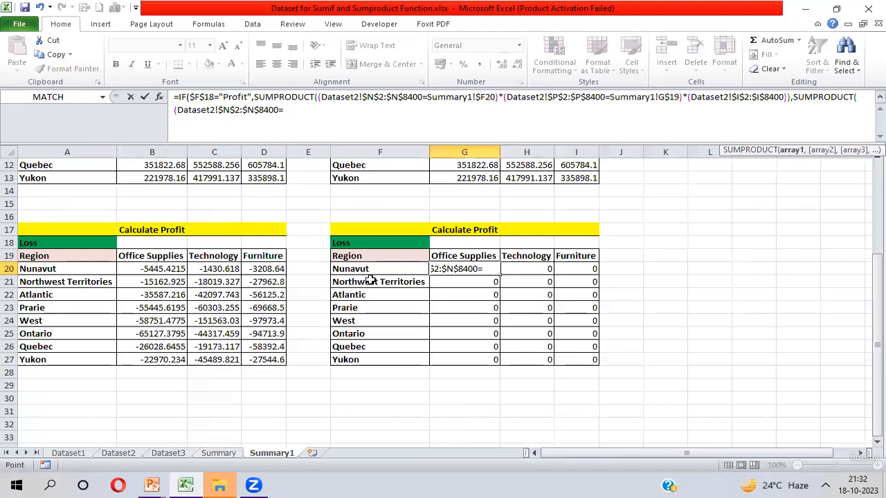
left_click(370, 270)
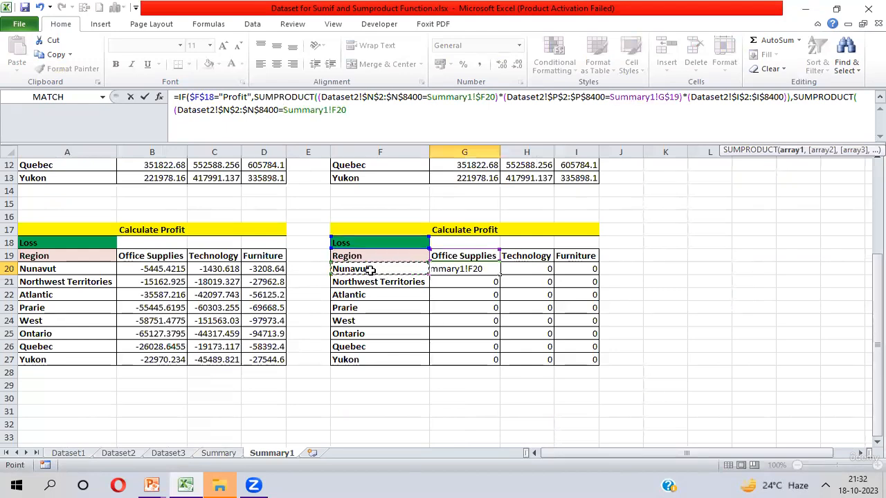
key("F4")
key("F4")
key("F4")
type(")*(")
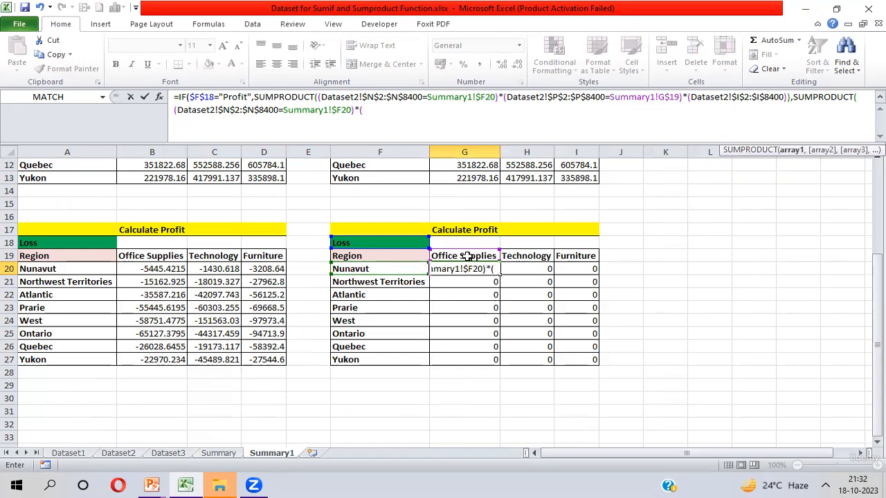
- Add Dataset2's Product Category range as the absolute reference $P$2:$P$8400 in the second condition
key("ctrl+Page_Up")
key("ctrl+Page_Up")
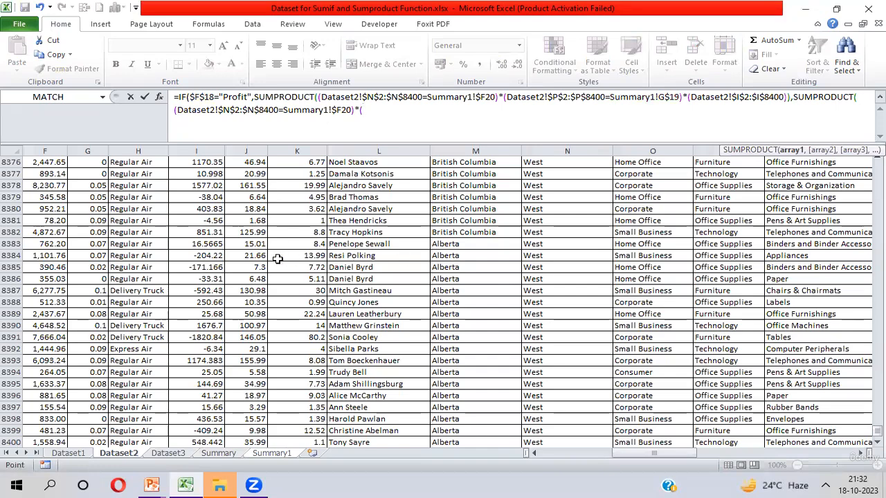
key("ctrl+Up")
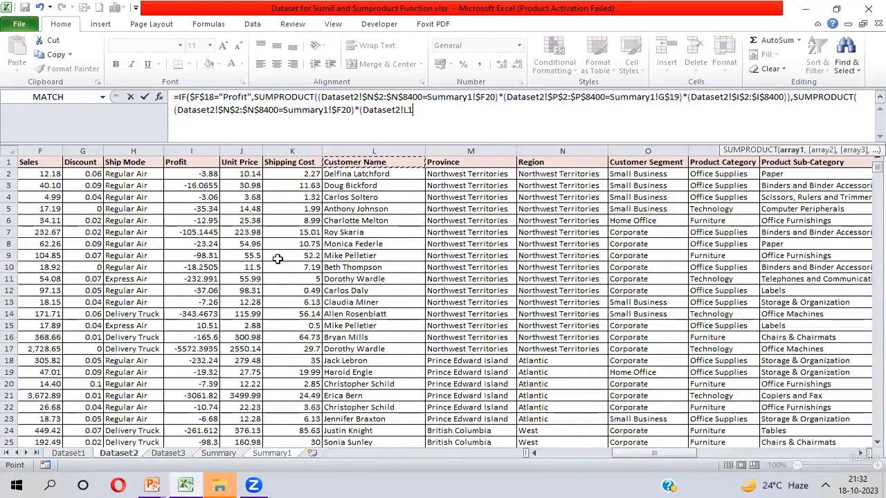
key("Right")
key("Right")
key("Right")
key("Right")
key("Right")
key("Right")
key("Left")
key("Left")
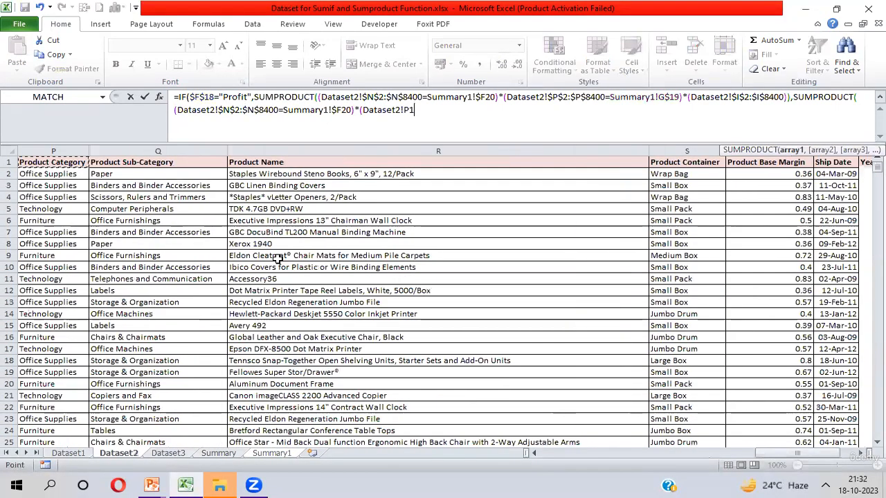
key("Down")
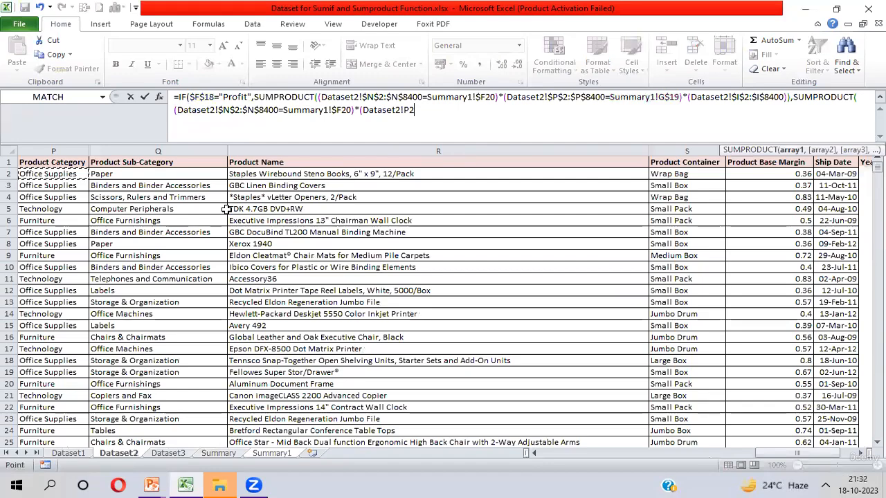
key("ctrl+shift+Down")
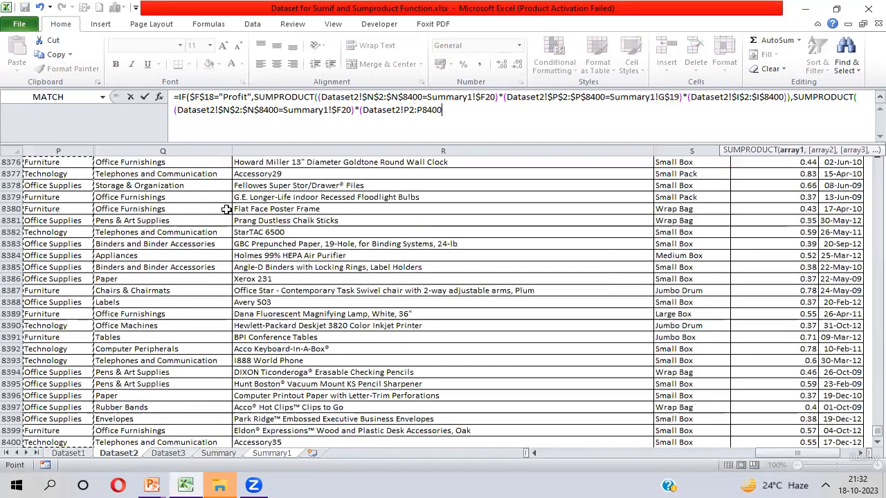
key("F4")
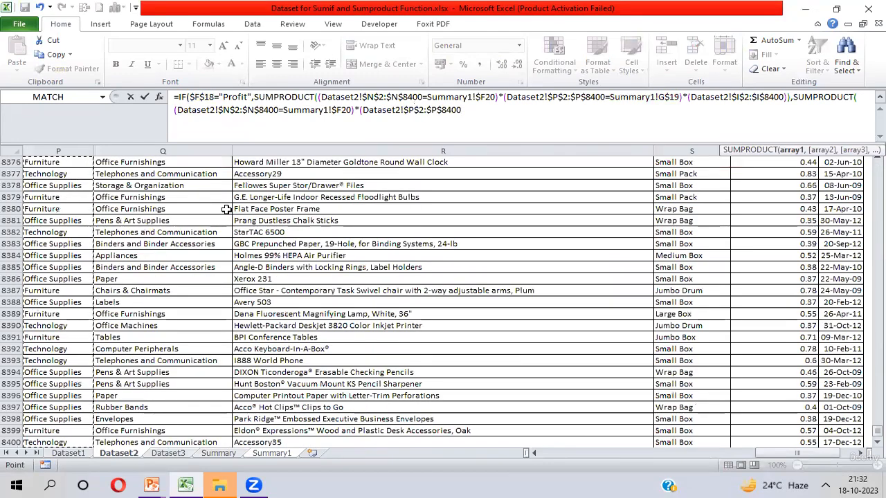
- Match the Product Category range to the Office Supplies header as Summary1!G$19 and multiply by a third condition
type("=")
key("ctrl+Page_Down")
key("ctrl+Page_Down")
key("ctrl+Page_Down")
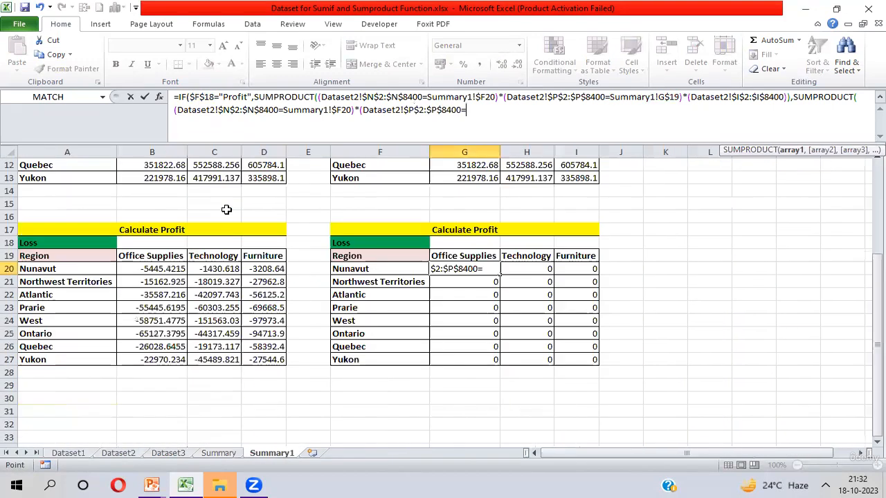
left_click(462, 255)
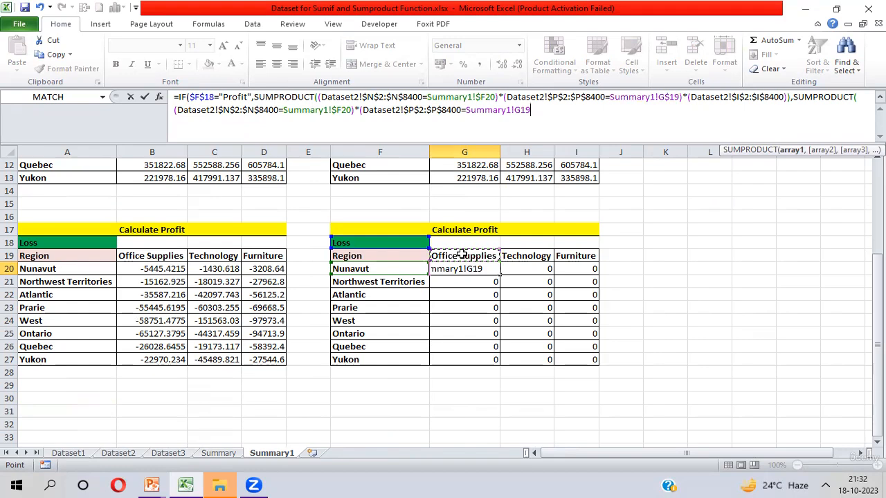
key("F4")
key("F4")
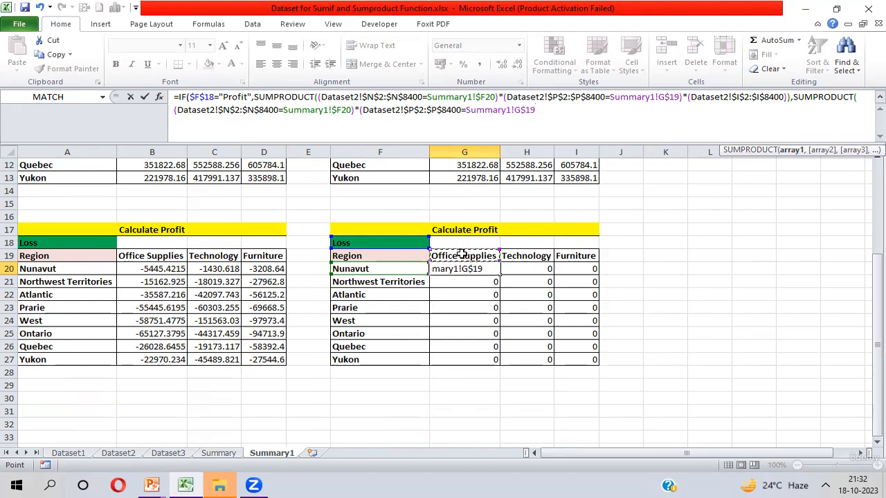
type(")*(")
- Set the third condition to negative profits only with Dataset2!$I$2:$I$8400<0 and open one more multiplied term
key("ctrl+Page_Up")
key("ctrl+Page_Up")
key("ctrl+Page_Up")
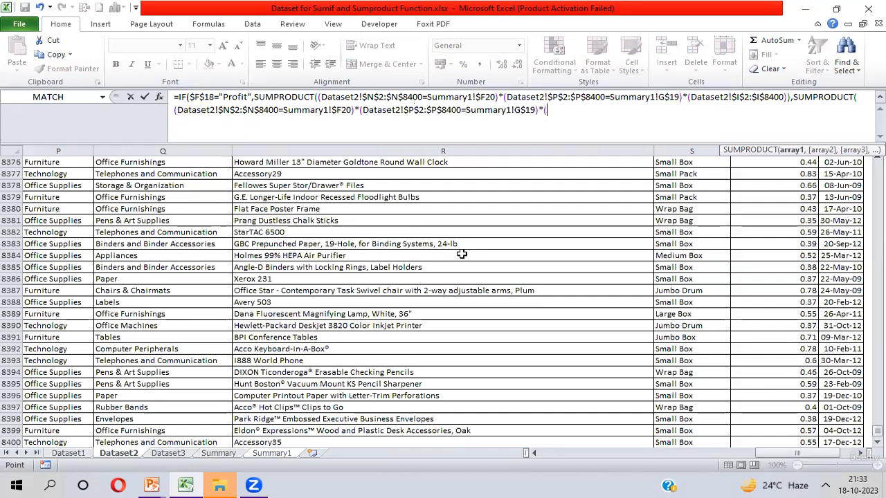
left_click(187, 297)
key("ctrl+Up")
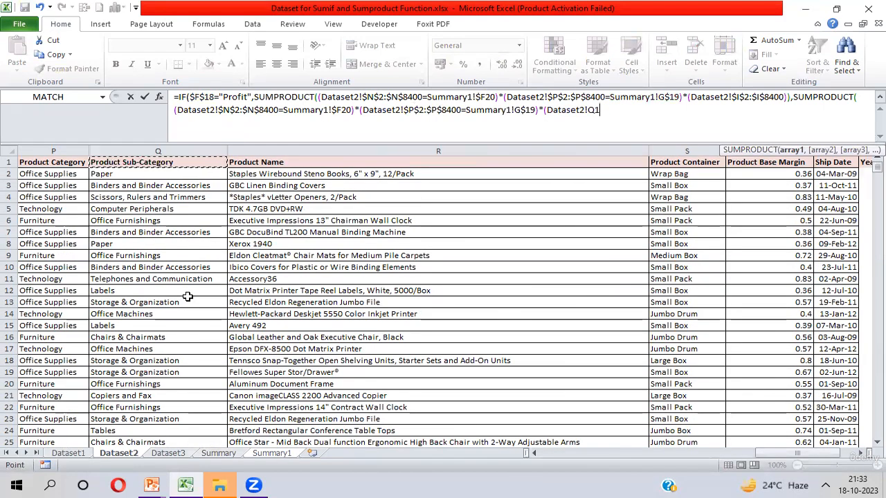
key("ctrl+Left")
key("Right")
key("Right")
key("Right")
key("Right")
key("Right")
key("Right")
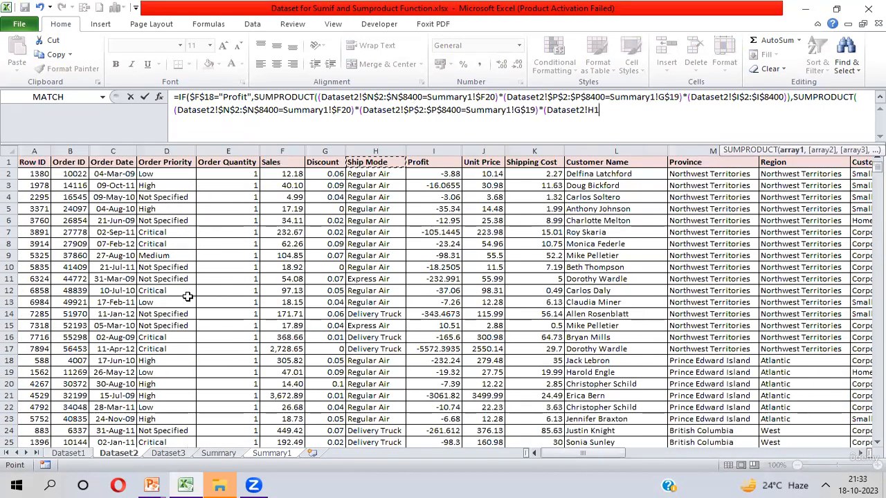
key("Right")
key("Right")
key("Down")
key("ctrl+shift+Down")
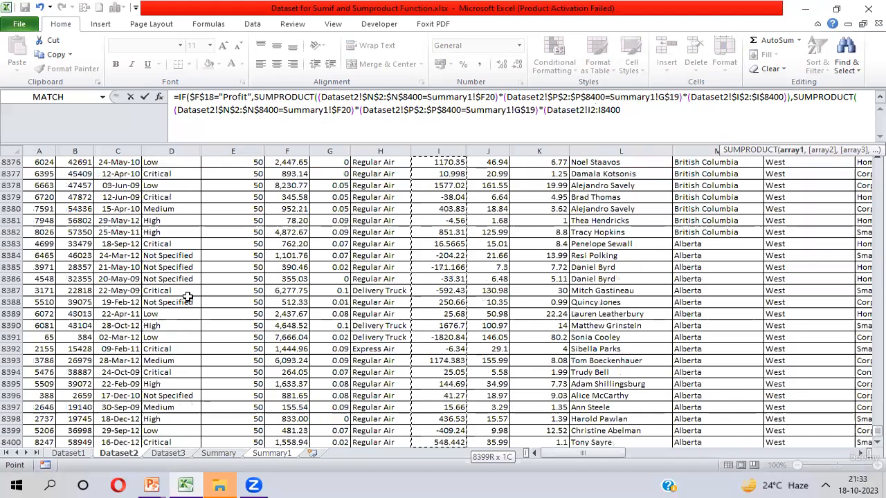
key("F4")
type("<")
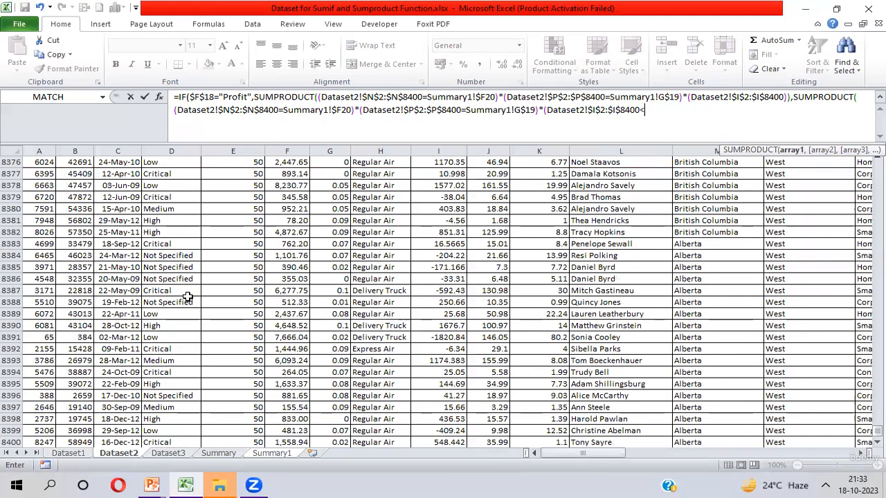
type("0)*(")
- Add Dataset2's Profit range as the absolute reference $I$2:$I$8400 for the values to sum
left_click(292, 229)
key("ctrl+Up")
key("Down")
key("Right")
key("Right")
key("Right")
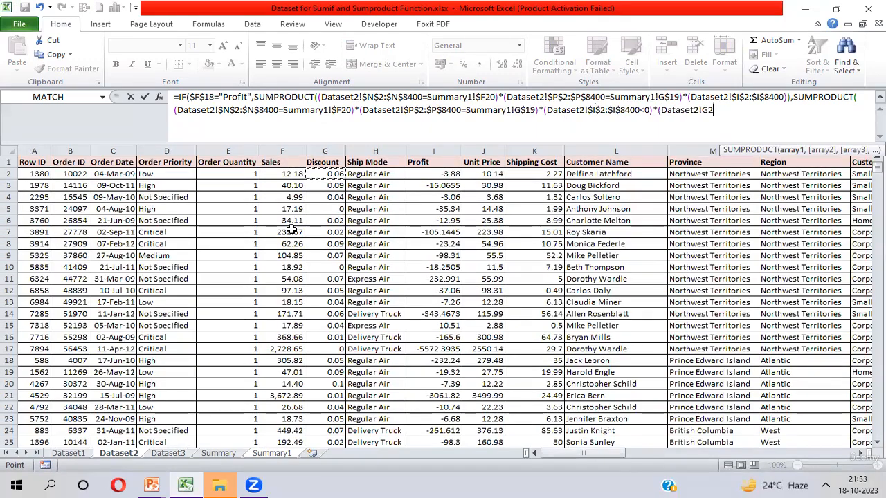
key("ctrl+shift+Down")
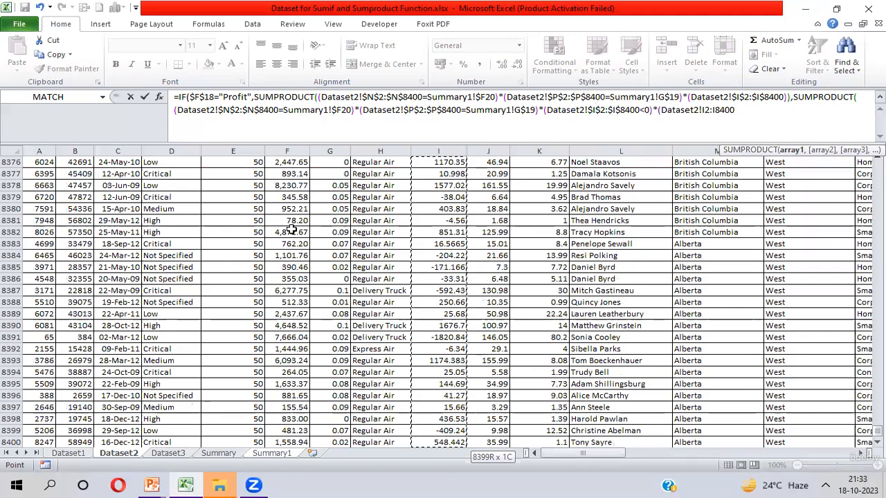
key("F4")
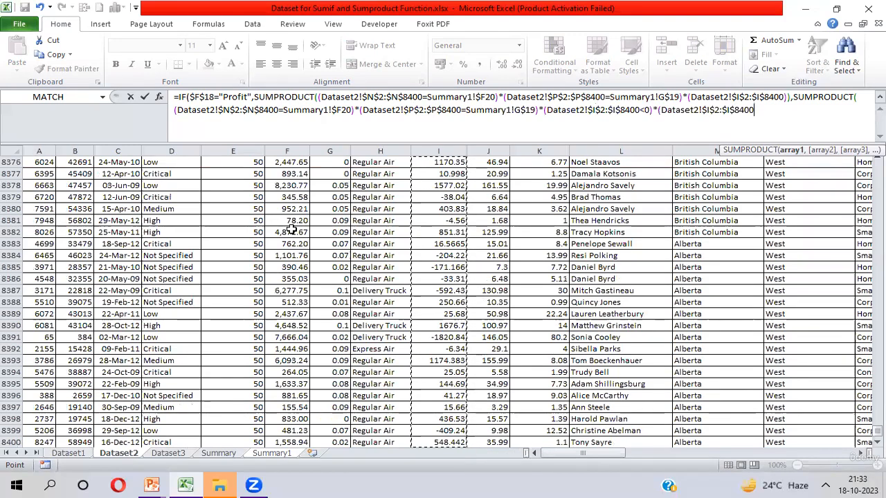
- Close the second SUMPRODUCT, check its <0 condition, and enter the completed IF formula in G20
type(")")
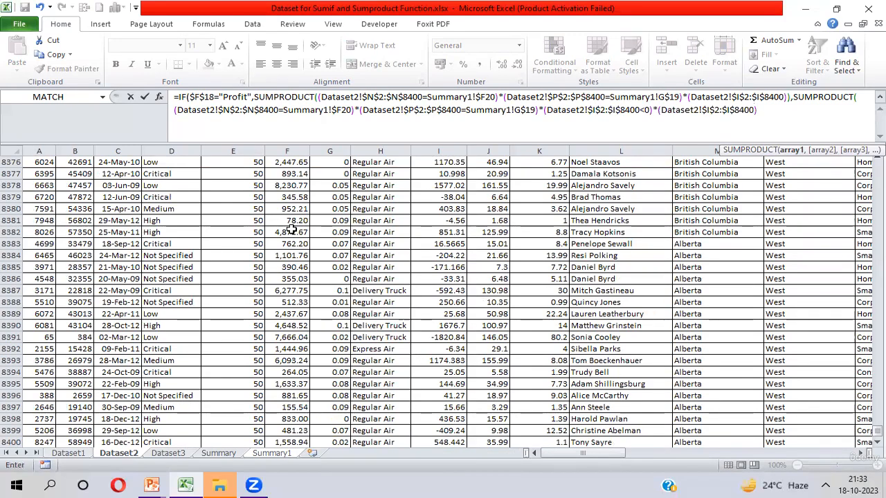
type(")")
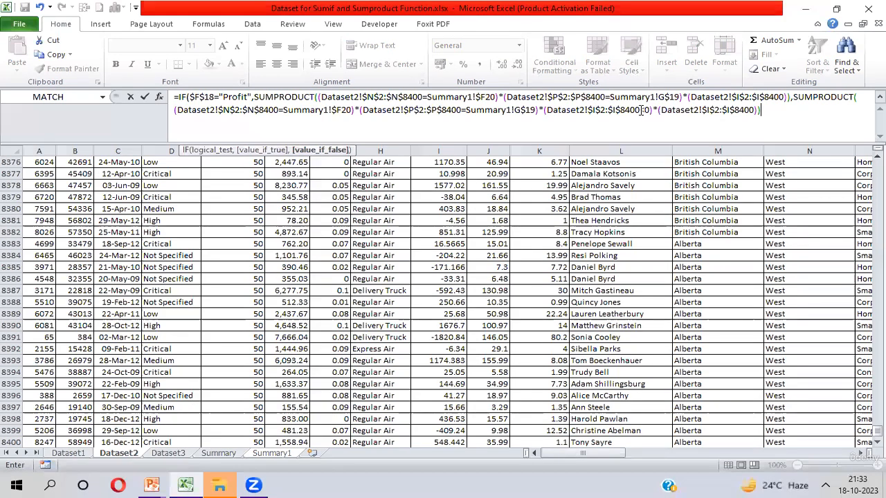
left_click_drag(640, 110, 650, 111)
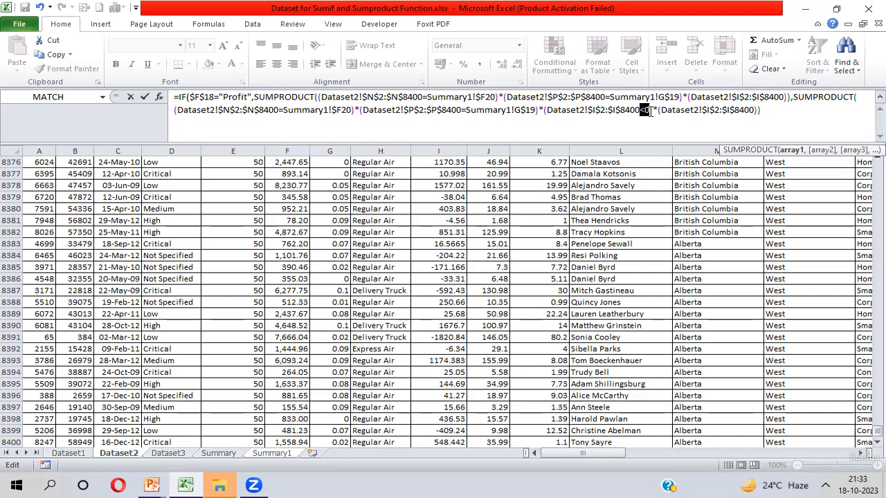
key("Return")
key("Return")
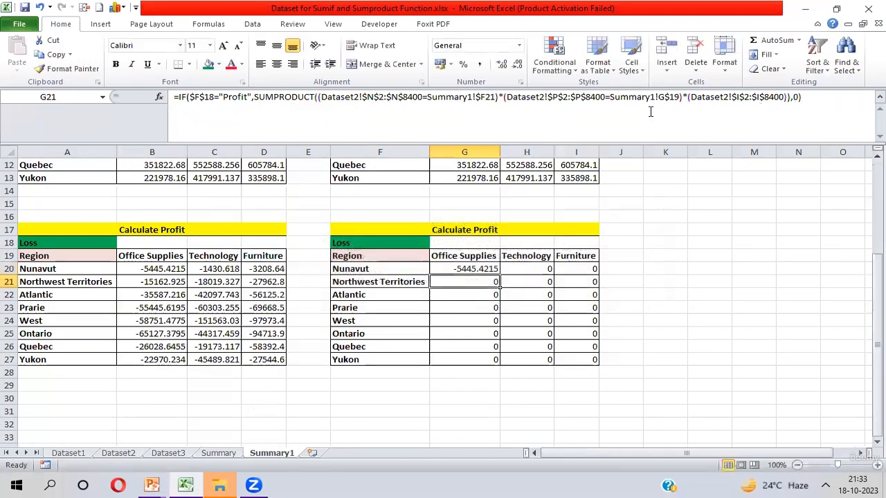
- Fill G20's completed IF formula with the loss SUMPRODUCT across and down through G20:I27
key("Up")
key("ctrl+shift+Right")
key("ctrl+shift+Down")
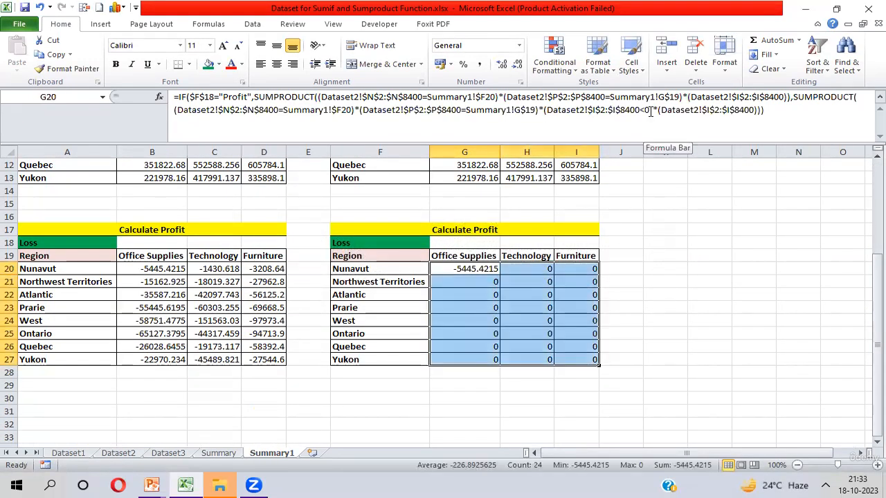
key("ctrl+r")
key("ctrl+d")
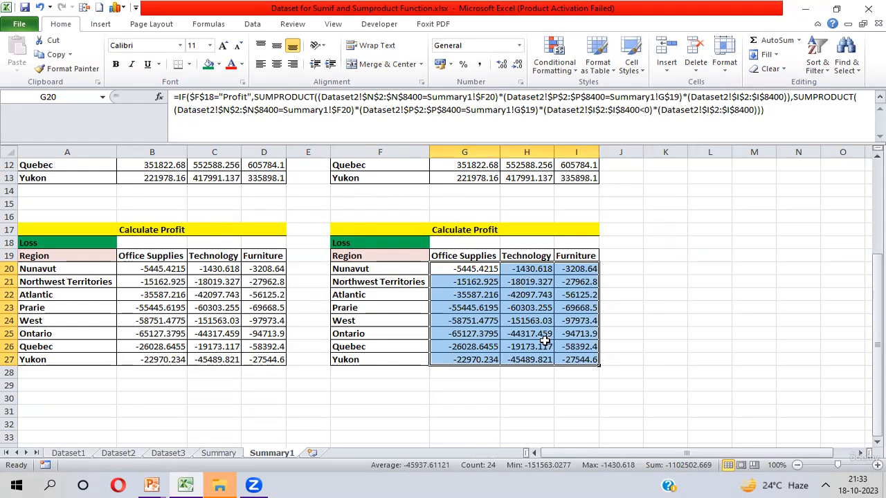
- Switch the selector in A18 of the first Calculate Profit table to Profit
left_click(77, 242)
key("alt+Down")
key("Up")
key("Return")
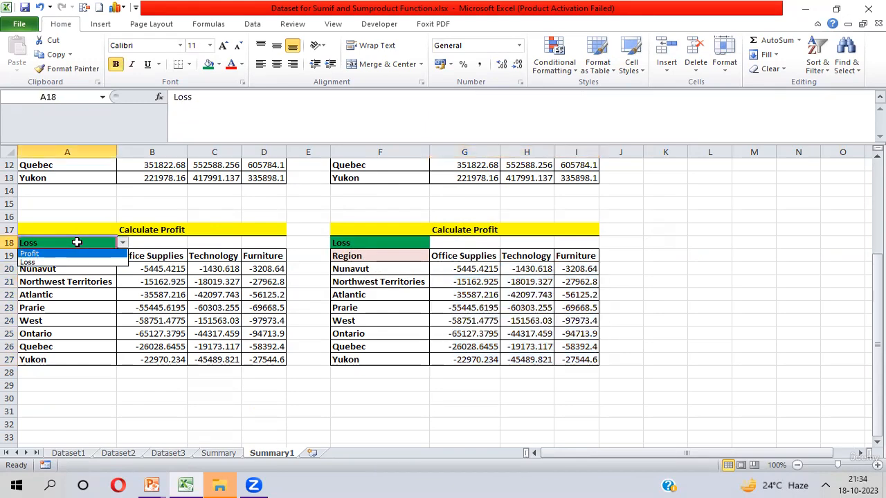
- Select the totals B20:D27 of the first Calculate Profit table to review its profit figures
key("Down")
key("Right")
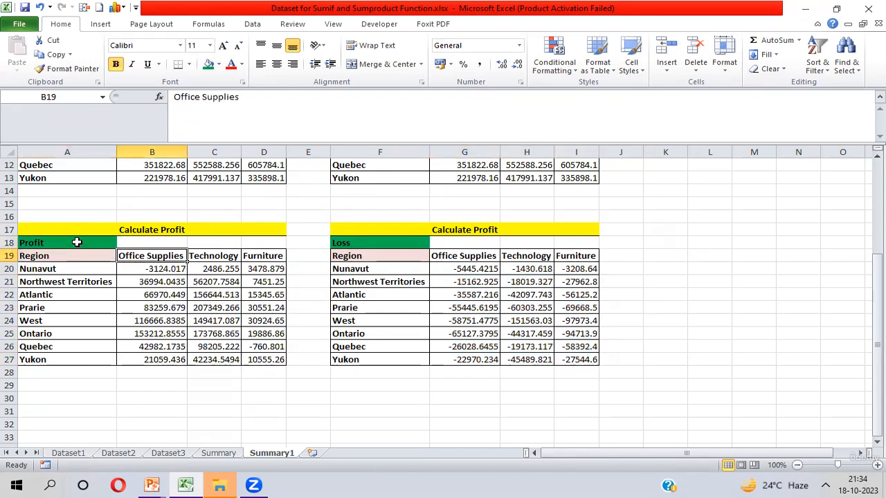
key("Down")
key("ctrl+shift+Right")
key("ctrl+shift+Down")
- Switch the selector in F18 of the second Calculate Profit table to Profit
key("Right")
key("Right")
key("Right")
key("Right")
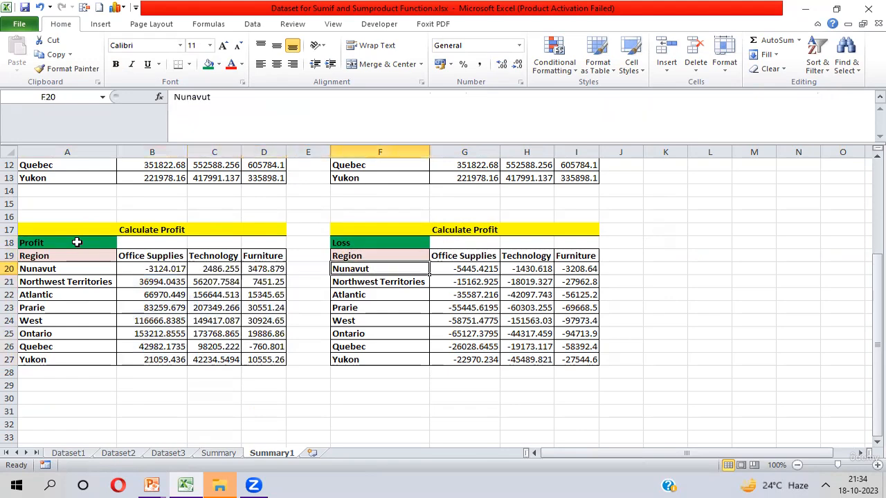
key("Up")
key("Up")
key("alt+Down")
key("Up")
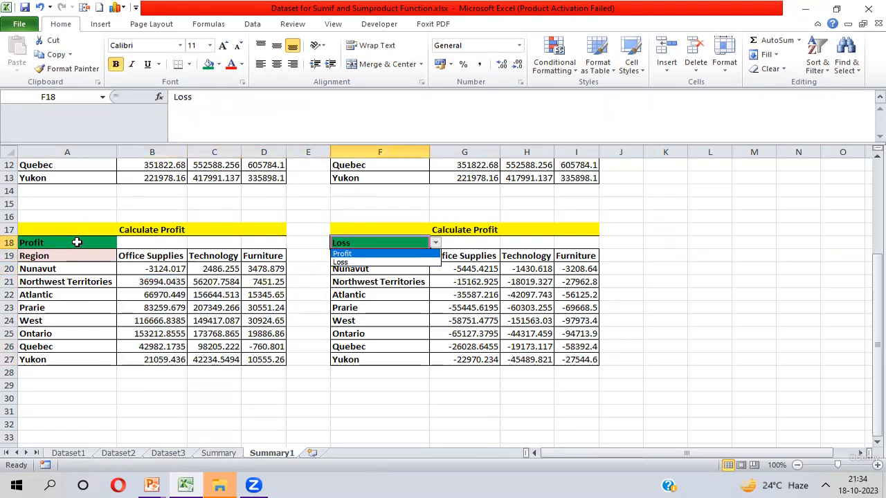
key("Return")
- Compare the second table's SUMPRODUCT results and formula in G20 with the first table's SUMIFS formula in B20
key("Down")
key("Down")
key("Down")
key("Right")
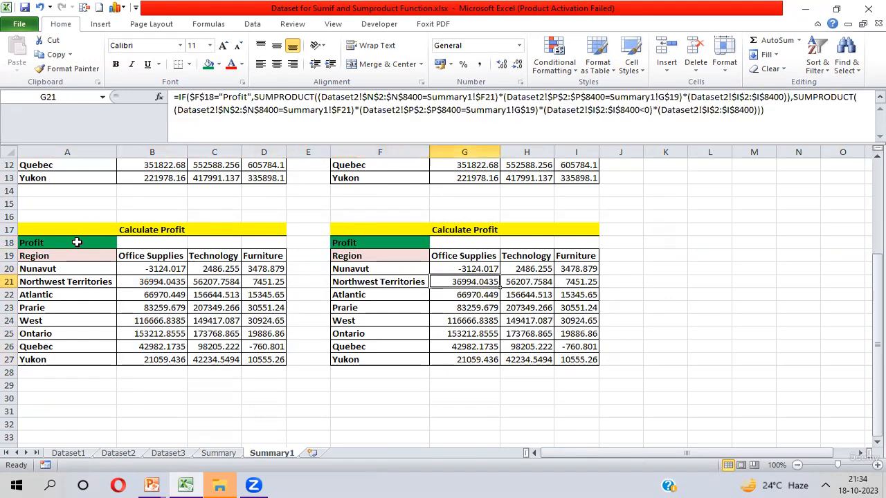
key("Up")
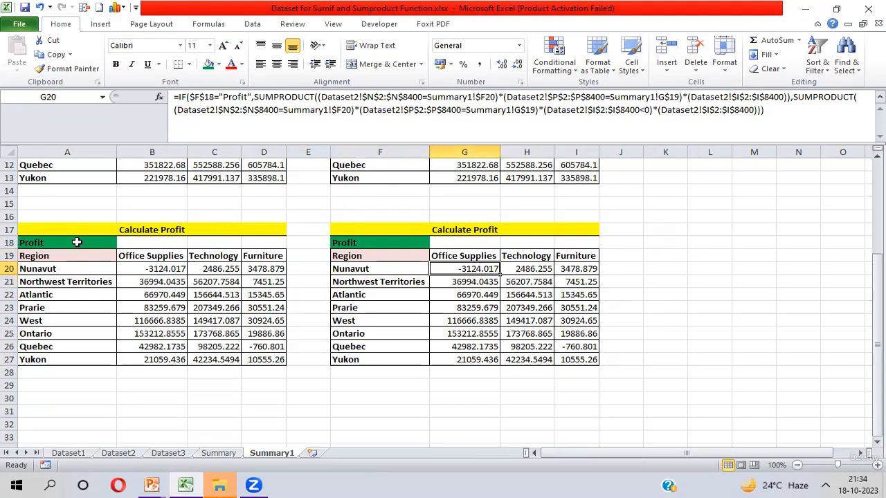
key("Home")
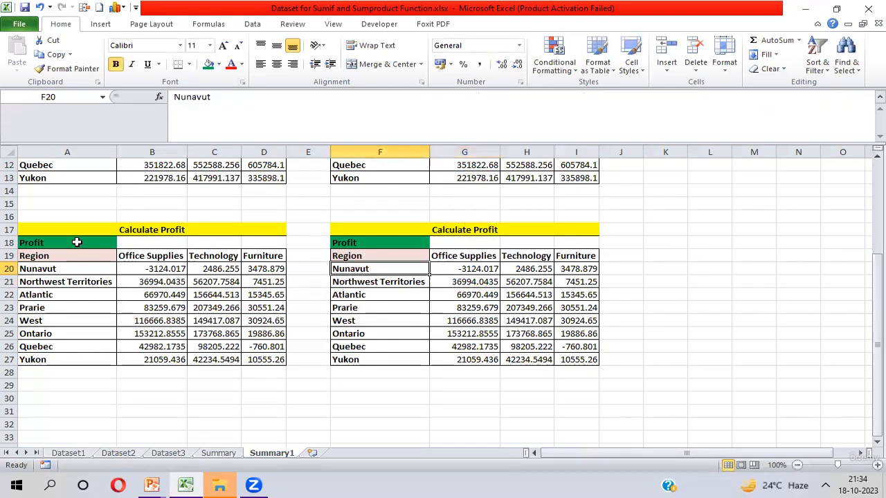
key("Right")
key("Right")
key("Left")
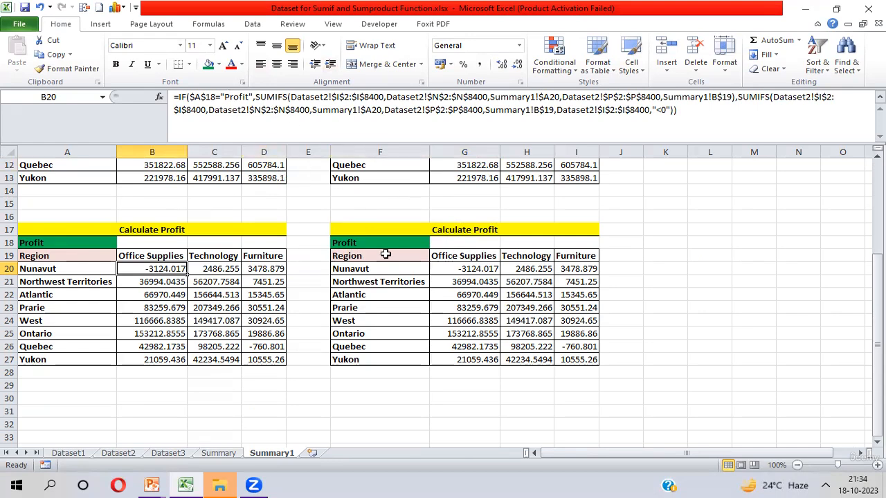
left_click(462, 257)
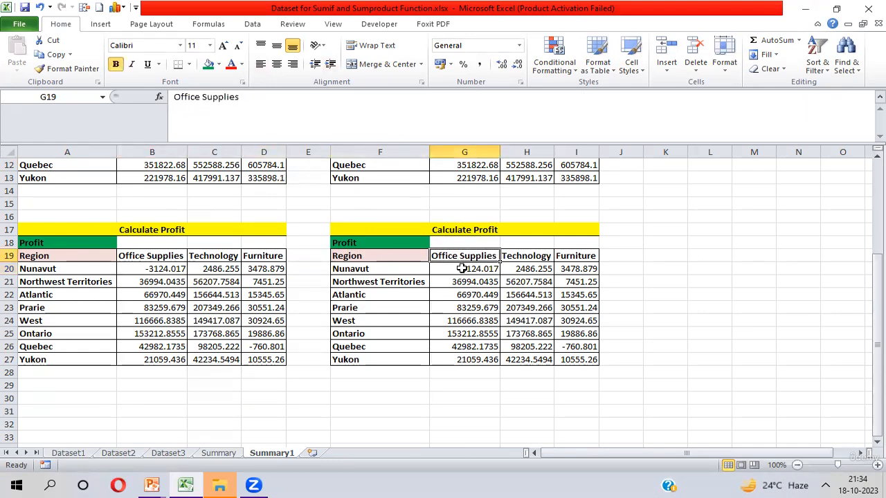
left_click(464, 268)
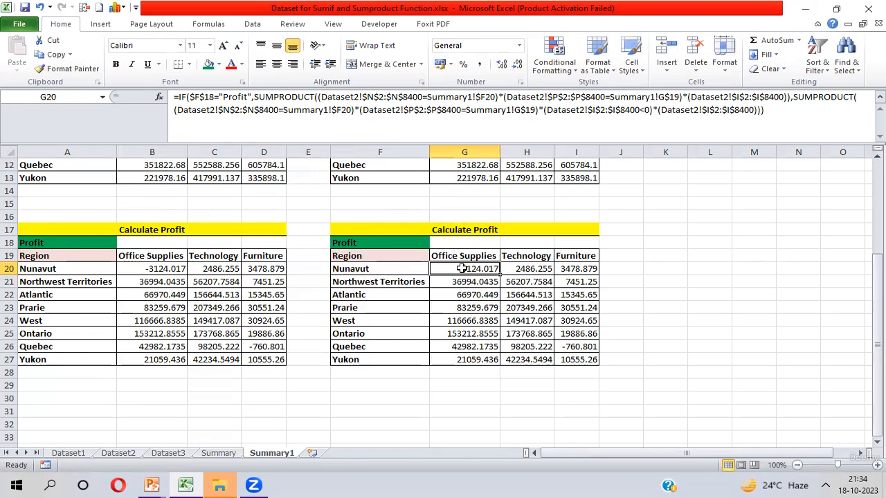